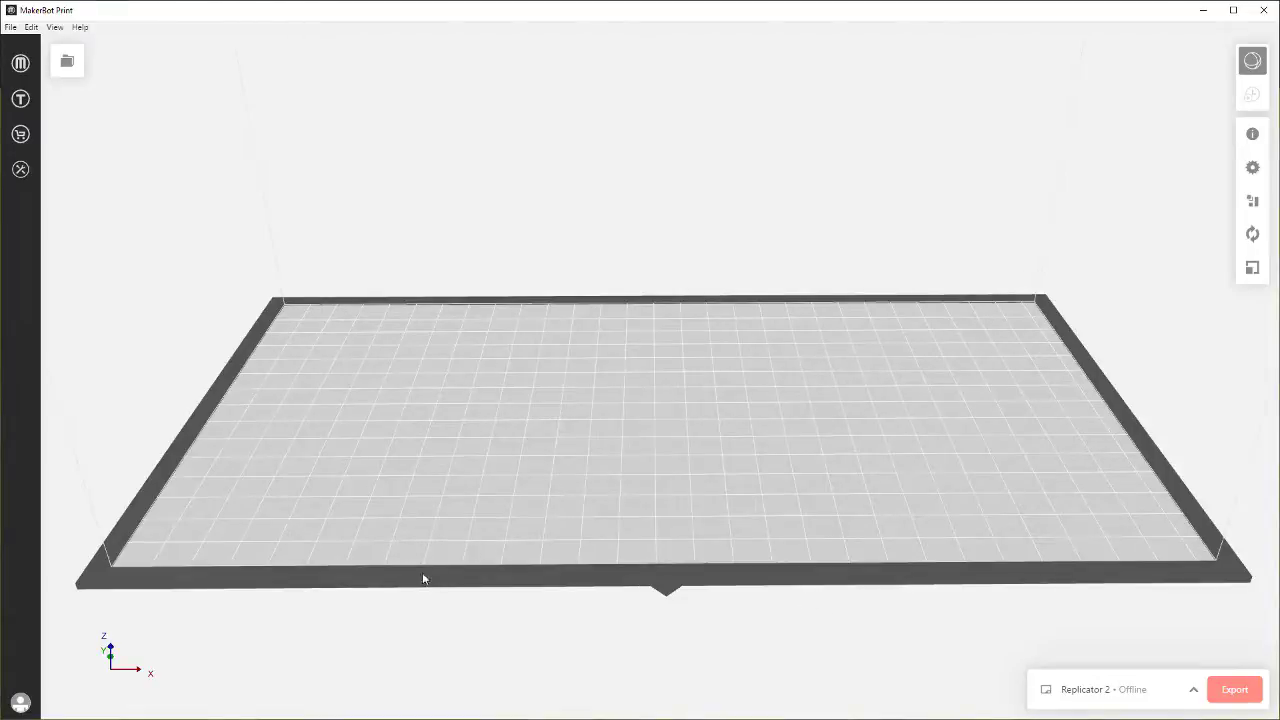
Examine the empty build plate from different distances and angles by panning, zooming and orbiting
{"action": "middle_click_drag", "start_coordinate": [422, 574], "coordinate": [482, 468]}
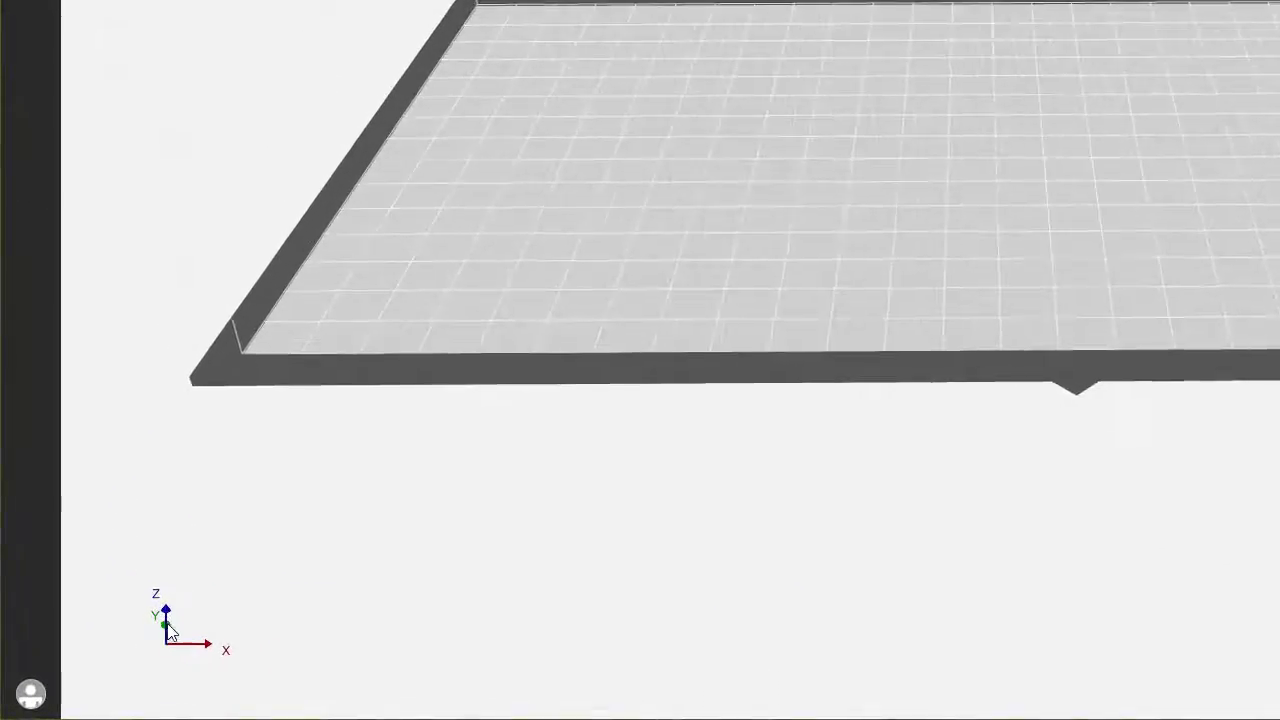
{"action": "scroll", "coordinate": [171, 625], "scroll_direction": "up", "scroll_amount": 4}
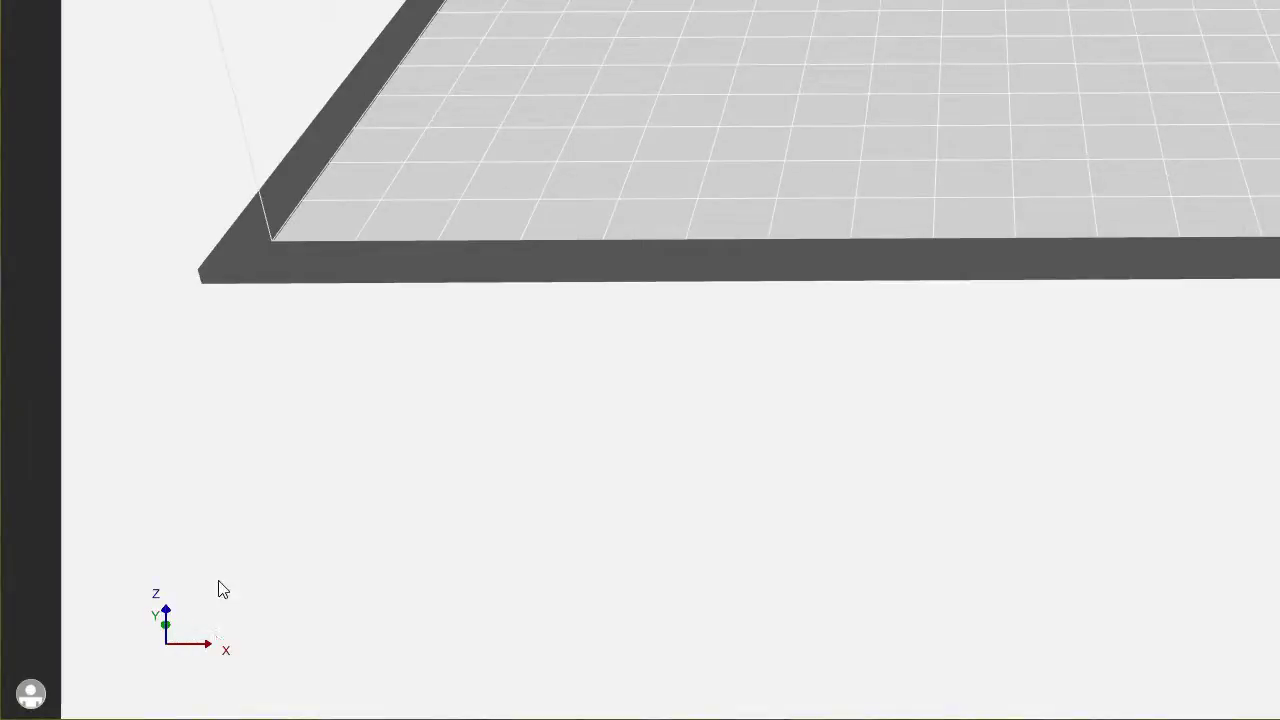
{"action": "scroll", "coordinate": [205, 600], "scroll_direction": "down", "scroll_amount": 3}
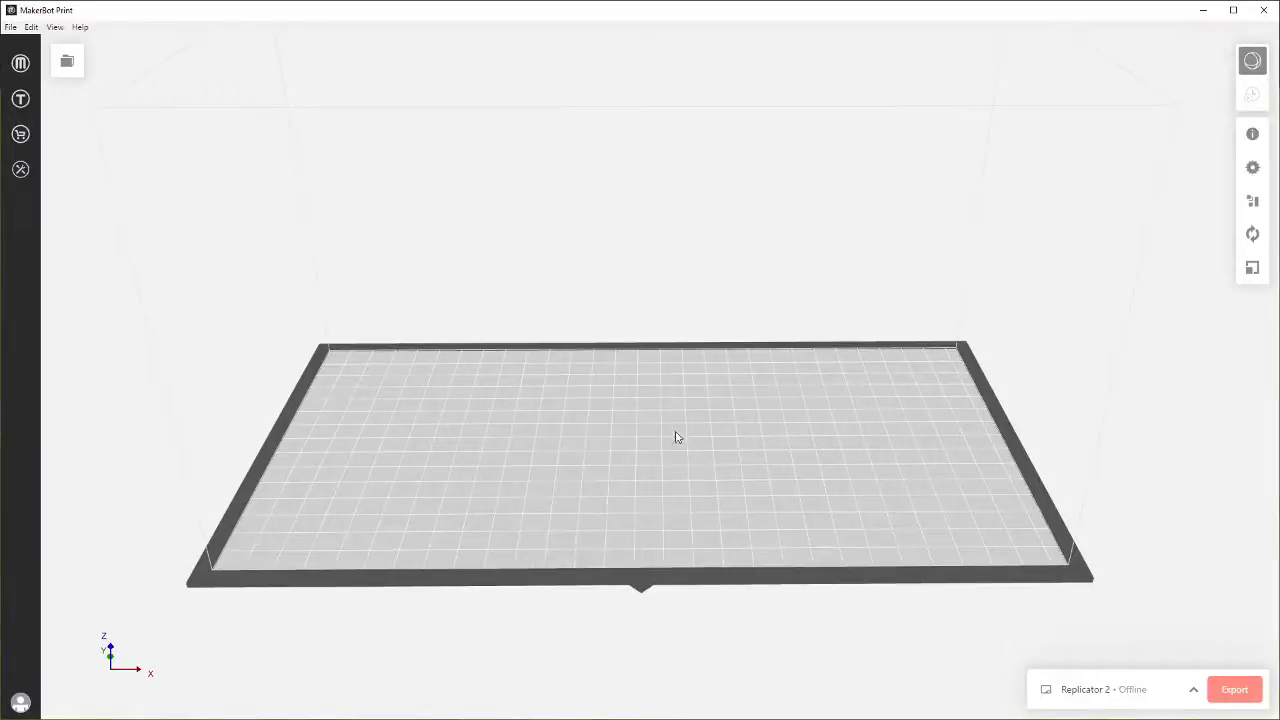
{"action": "middle_click_drag", "start_coordinate": [641, 446], "coordinate": [637, 416]}
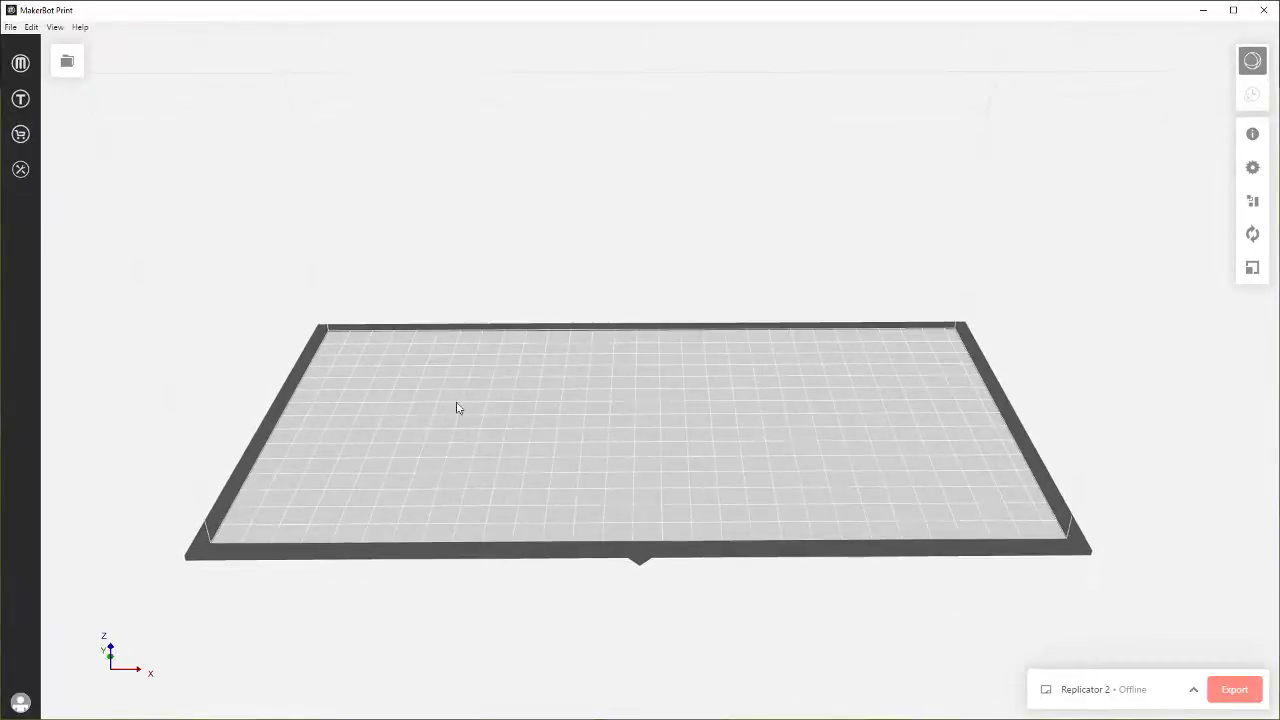
{"action": "scroll", "coordinate": [717, 445], "scroll_direction": "up", "scroll_amount": 1}
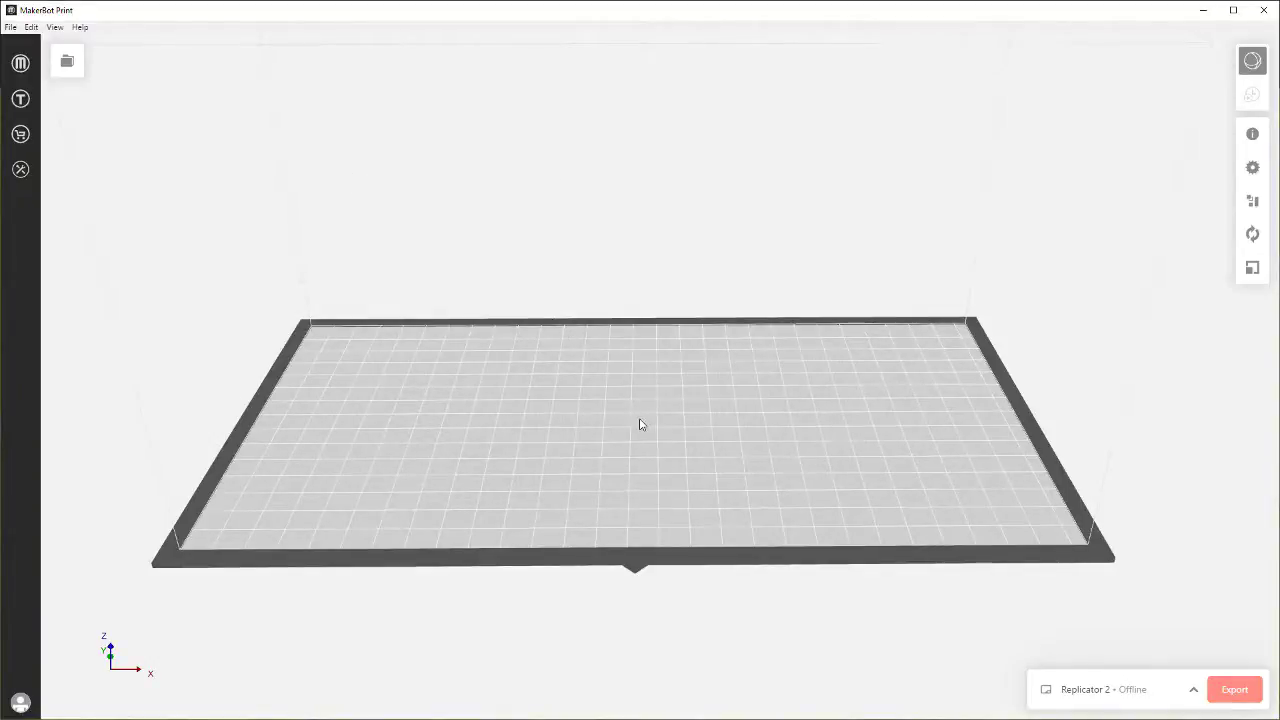
{"action": "scroll", "coordinate": [637, 423], "scroll_direction": "up", "scroll_amount": 3}
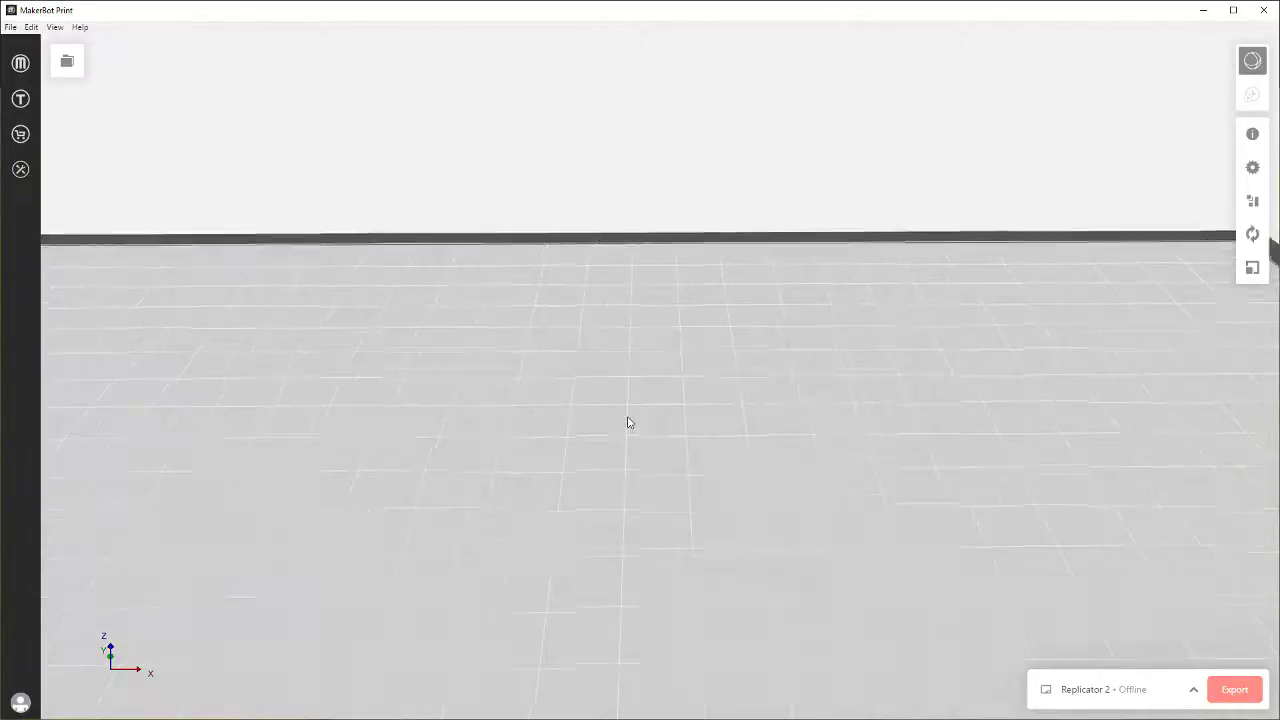
{"action": "scroll", "coordinate": [632, 420], "scroll_direction": "down", "scroll_amount": 1}
{"action": "scroll", "coordinate": [634, 410], "scroll_direction": "down", "scroll_amount": 3}
{"action": "scroll", "coordinate": [636, 413], "scroll_direction": "up", "scroll_amount": 3}
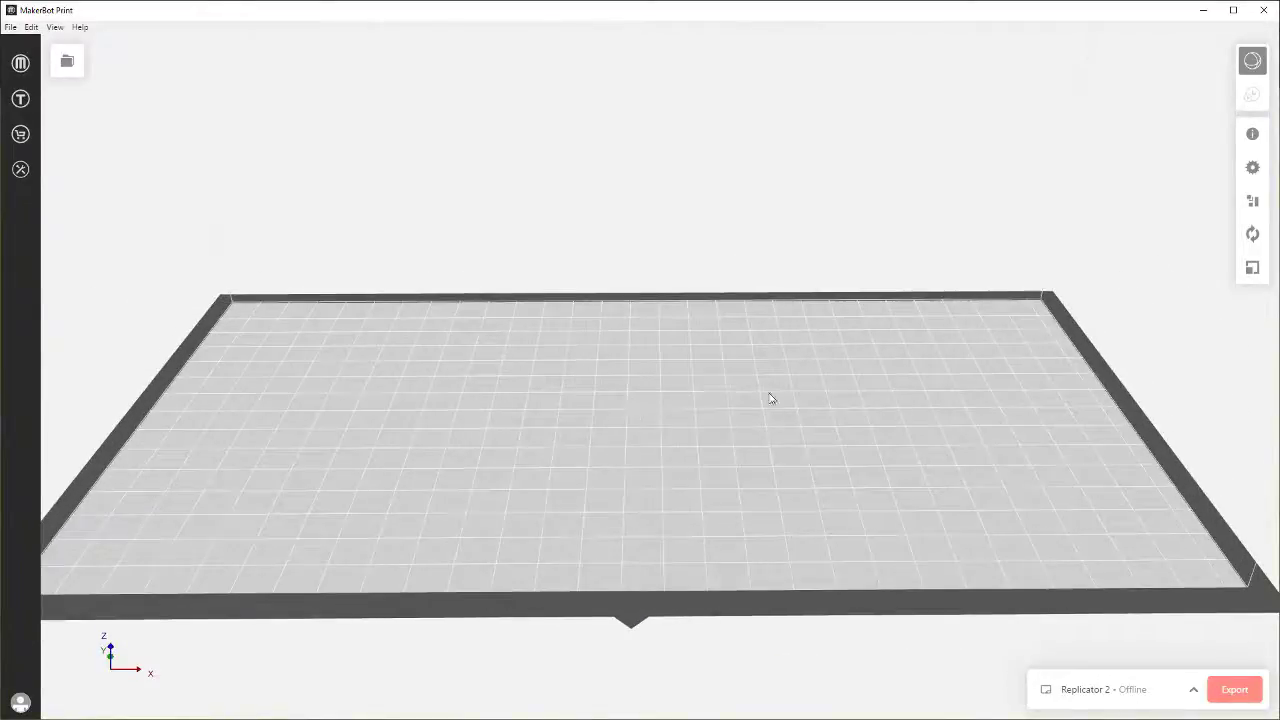
{"action": "right_click_drag", "start_coordinate": [769, 397], "coordinate": [720, 480]}
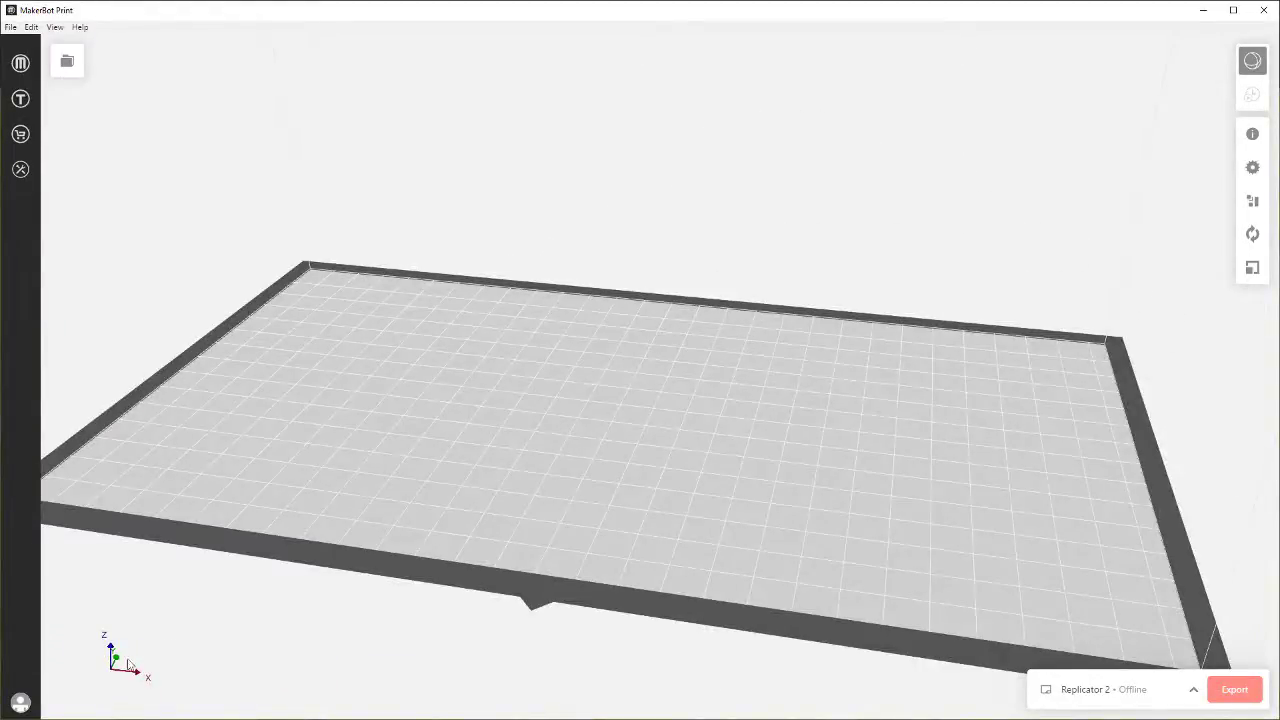
{"action": "right_click_drag", "start_coordinate": [370, 568], "coordinate": [559, 533]}
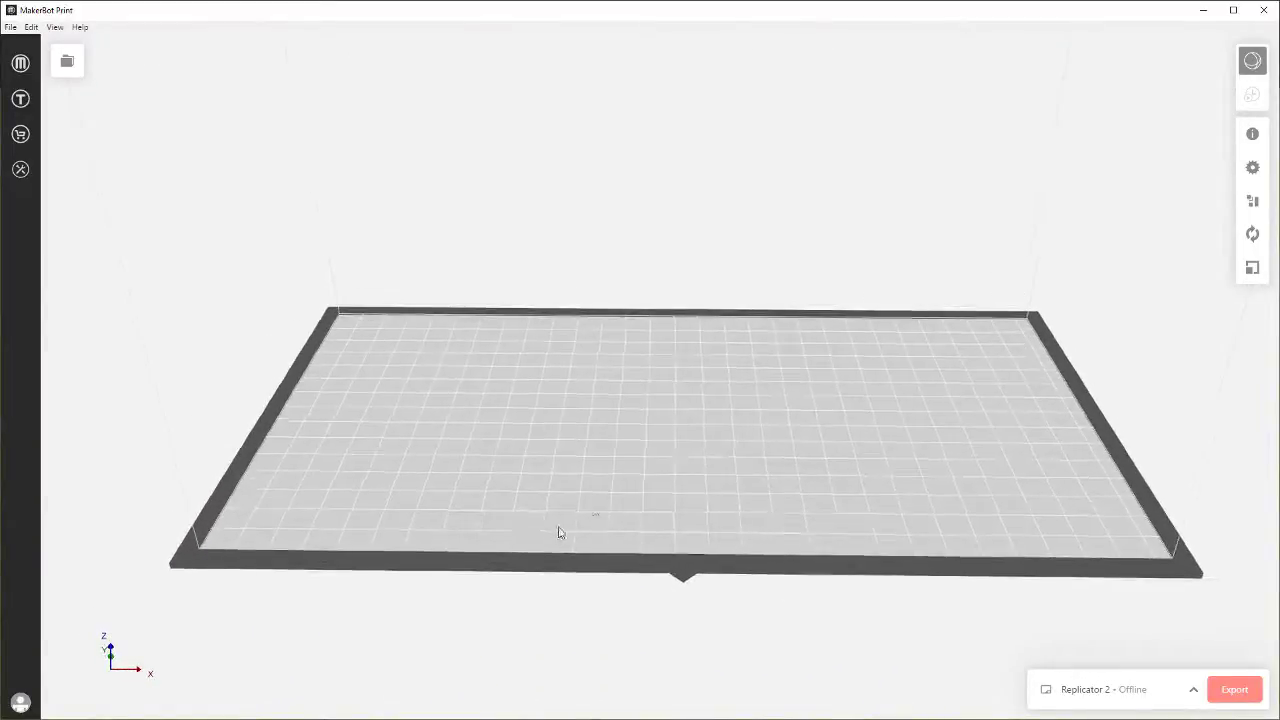
{"action": "scroll", "coordinate": [659, 490], "scroll_direction": "up", "scroll_amount": 2}
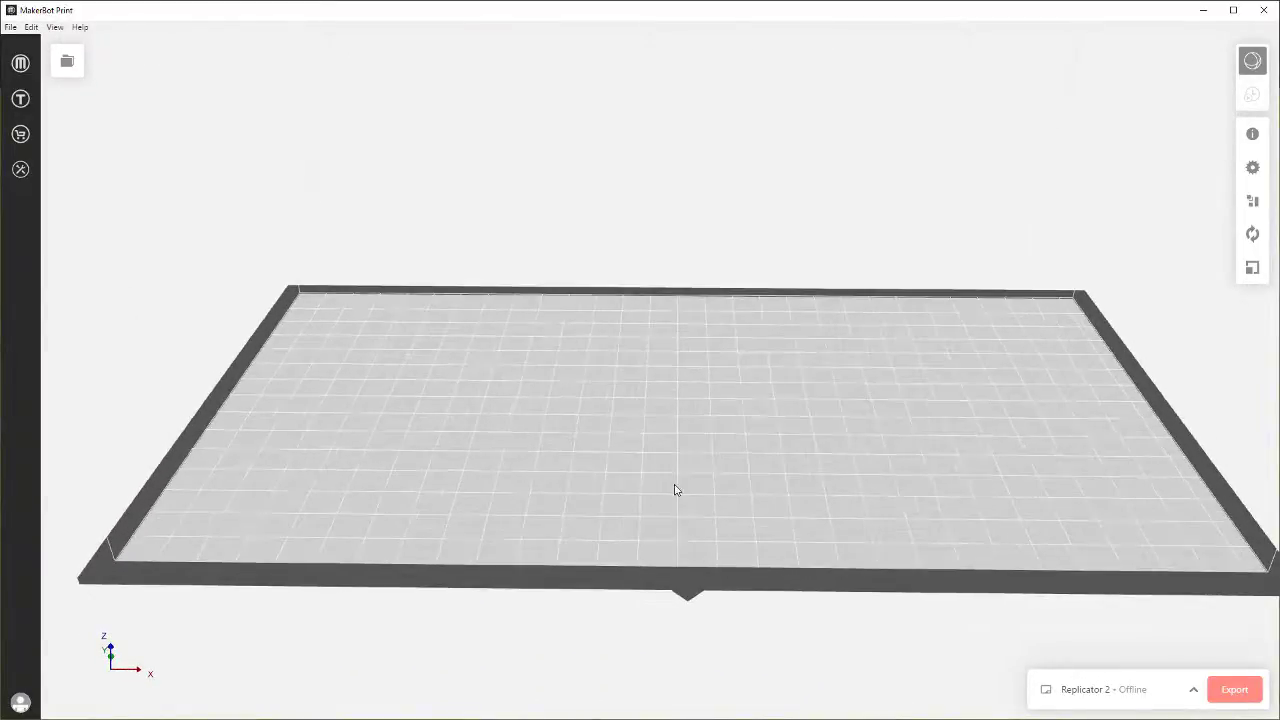
{"action": "right_click_drag", "start_coordinate": [678, 482], "coordinate": [657, 461]}
{"action": "scroll", "coordinate": [658, 463], "scroll_direction": "up", "scroll_amount": 1}
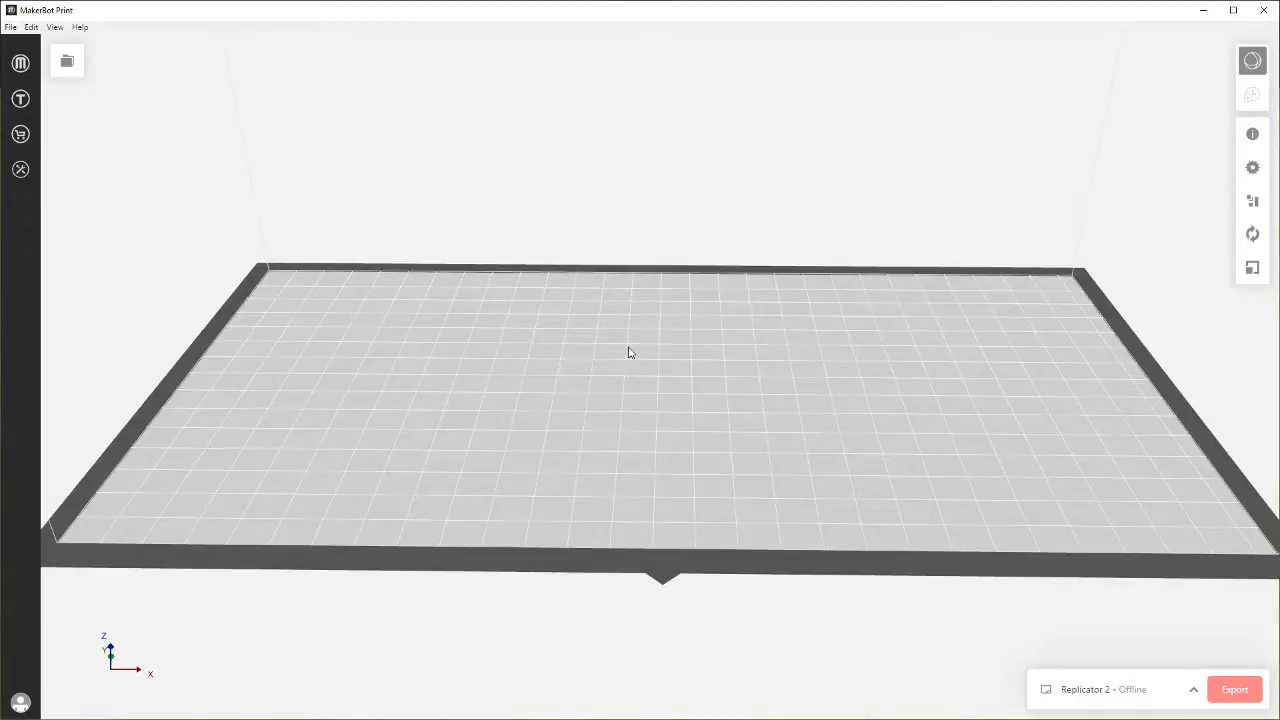
{"action": "left_click", "coordinate": [10, 27]}
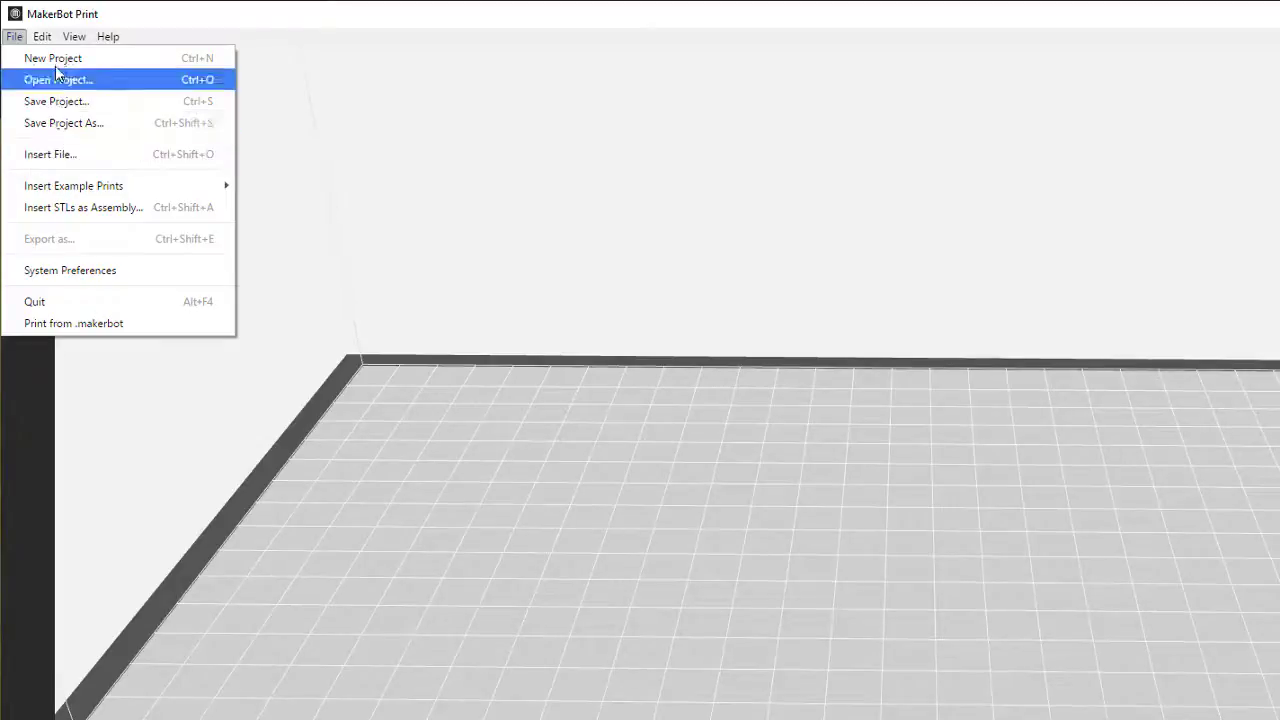
{"action": "left_click", "coordinate": [210, 15]}
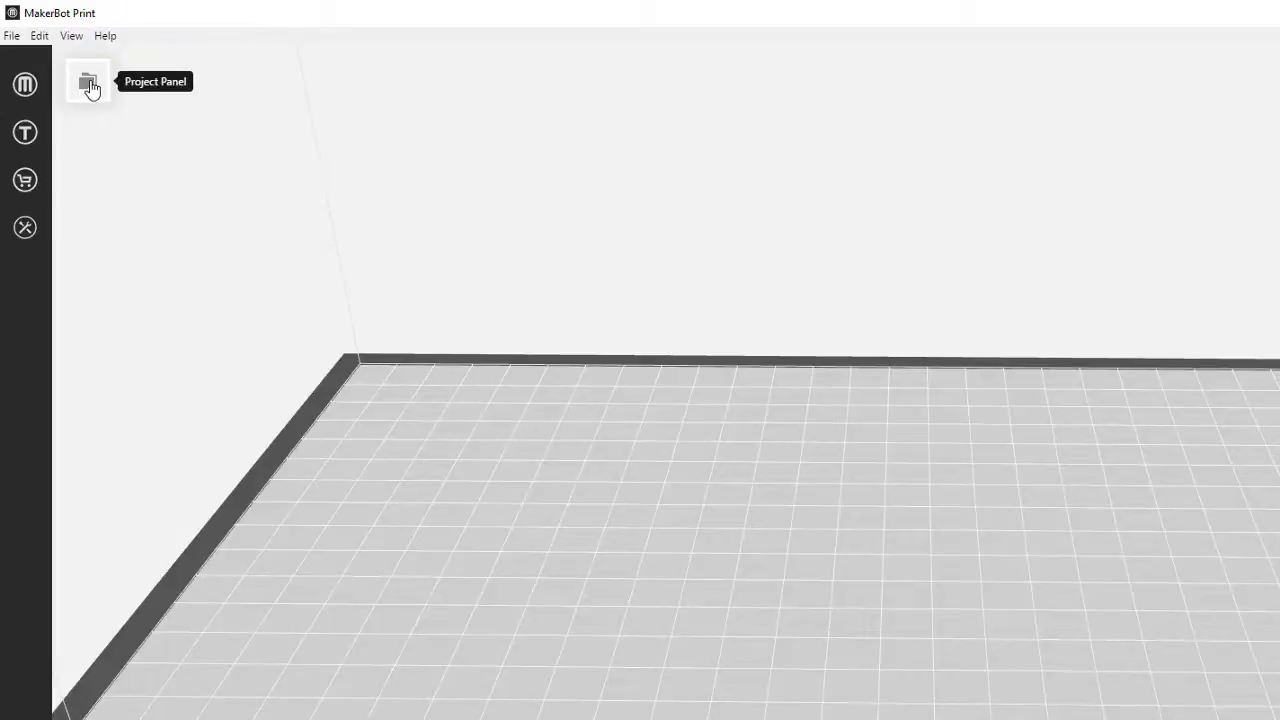
Add the model FanDuct2.stl from the Makerbot parts folder to the new project
{"action": "left_click", "coordinate": [89, 85]}
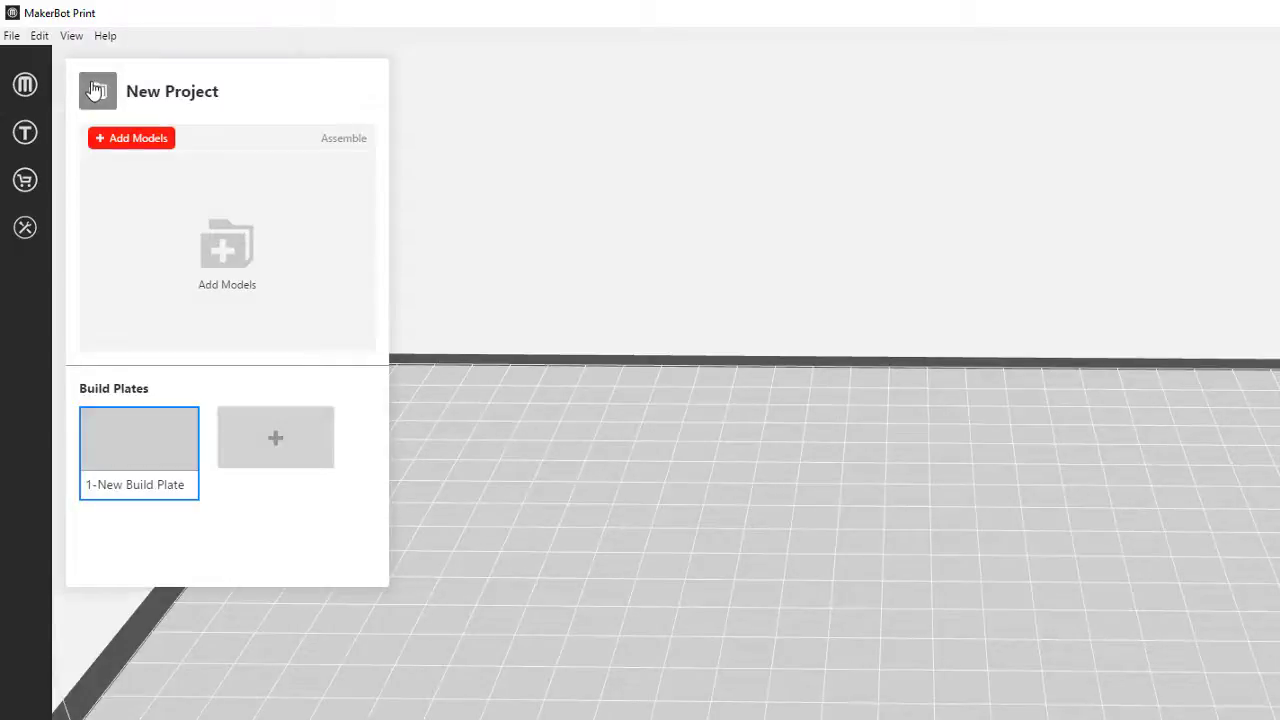
{"action": "left_click", "coordinate": [226, 268]}
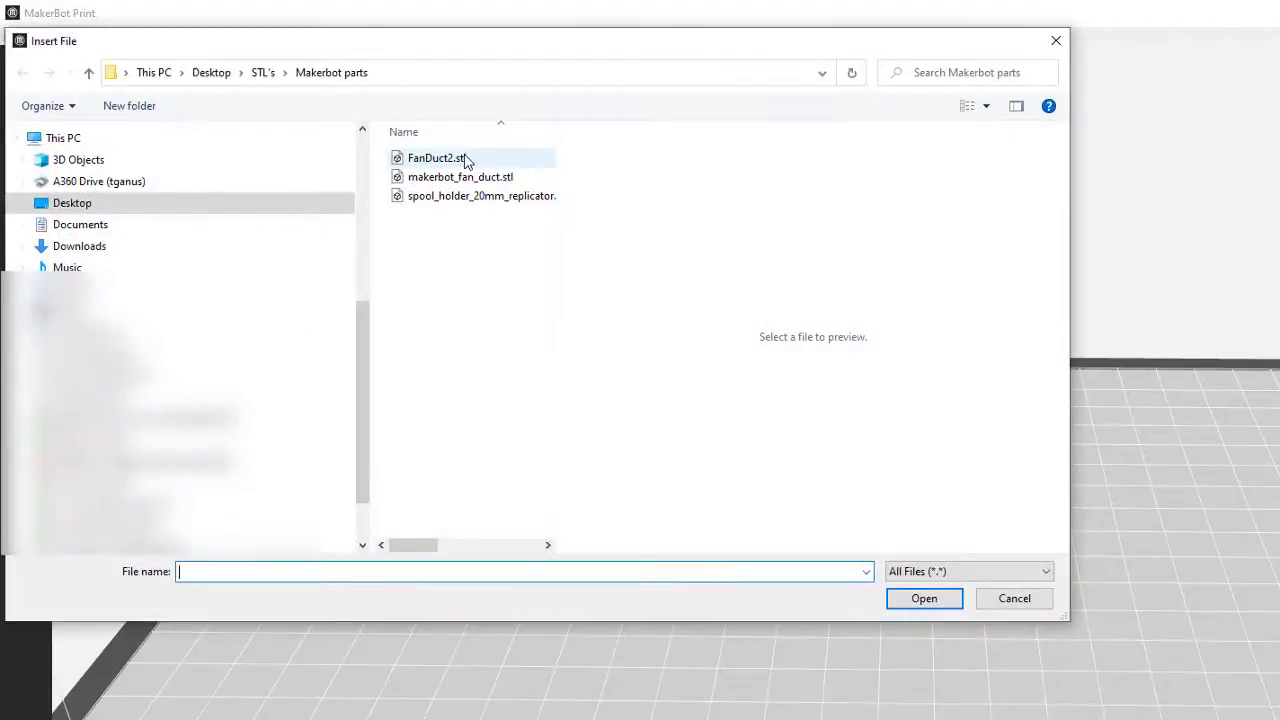
{"action": "left_click", "coordinate": [437, 158]}
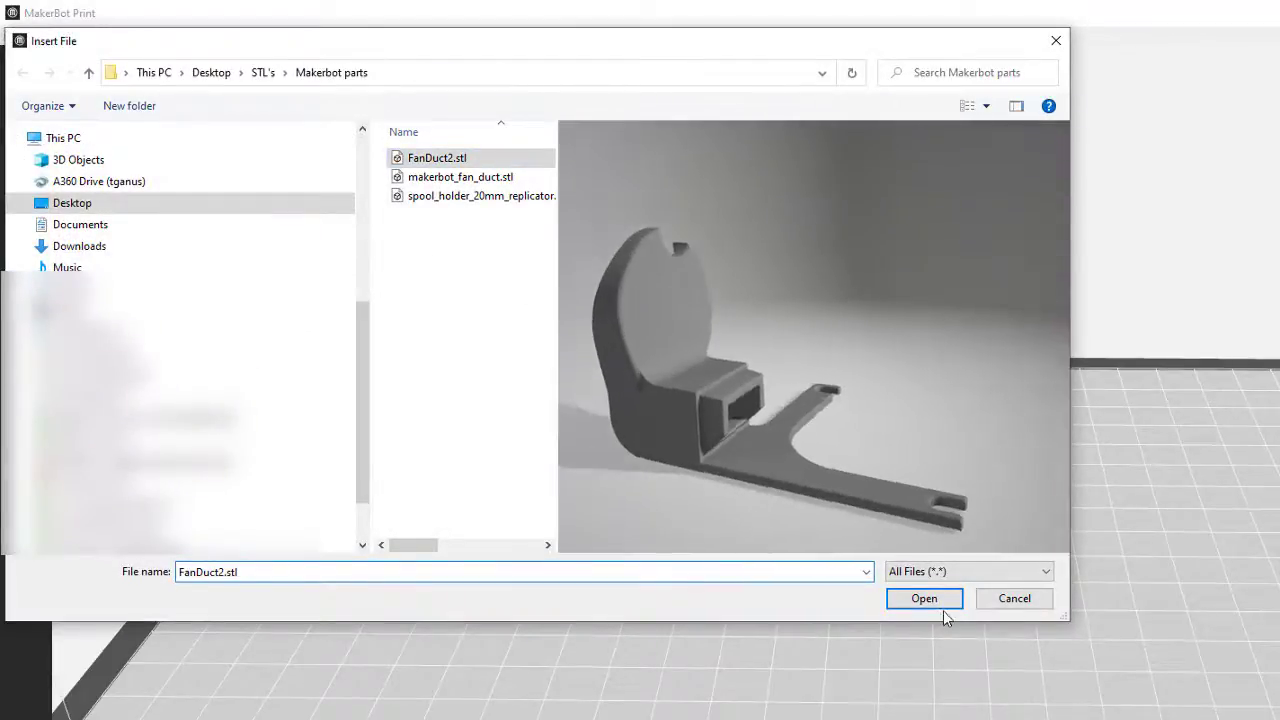
{"action": "left_click", "coordinate": [935, 604]}
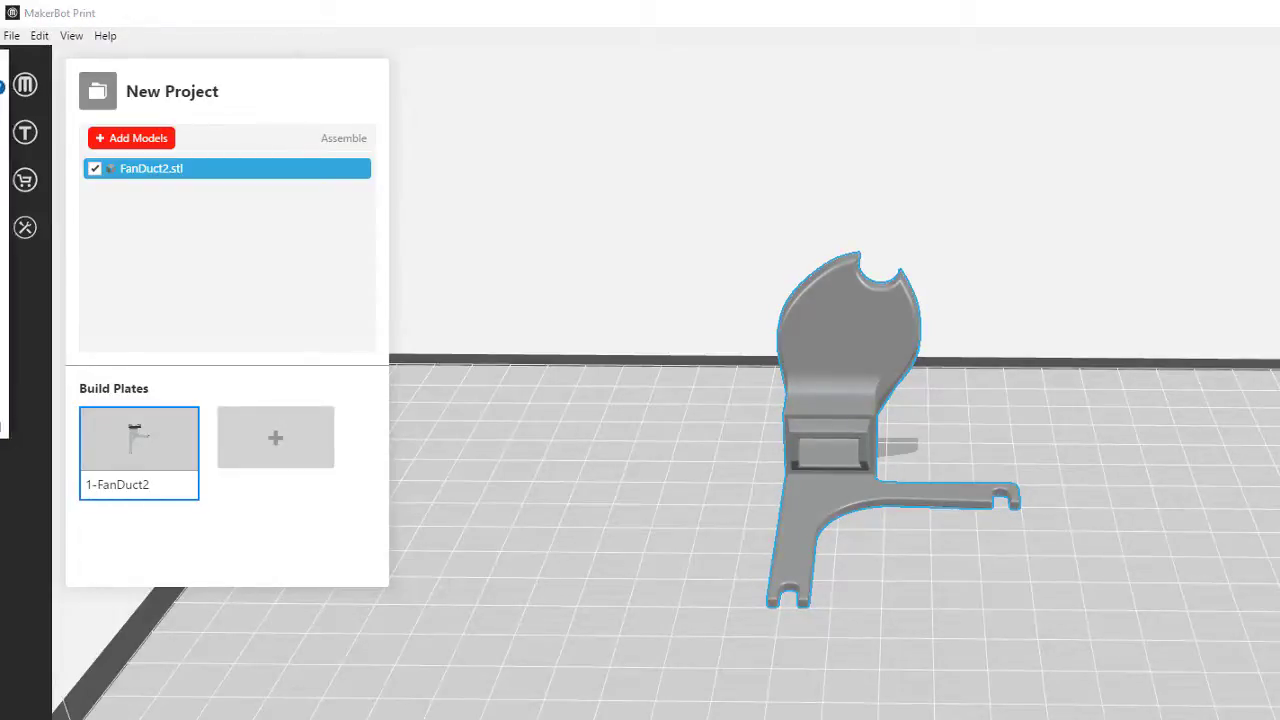
Add makerbot_fan_duct.stl to the build plate from the Makerbot parts folder window and close that window
{"action": "left_click_drag", "start_coordinate": [0, 105], "coordinate": [860, 120]}
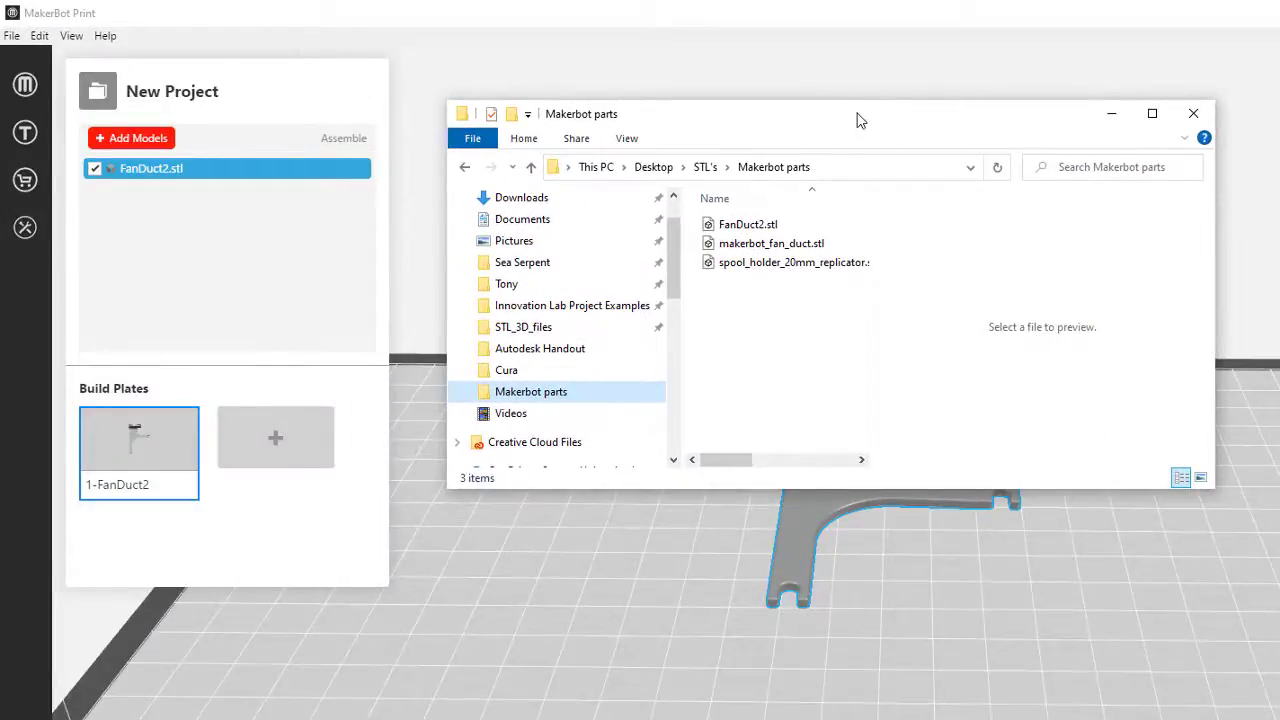
{"action": "left_click", "coordinate": [778, 246]}
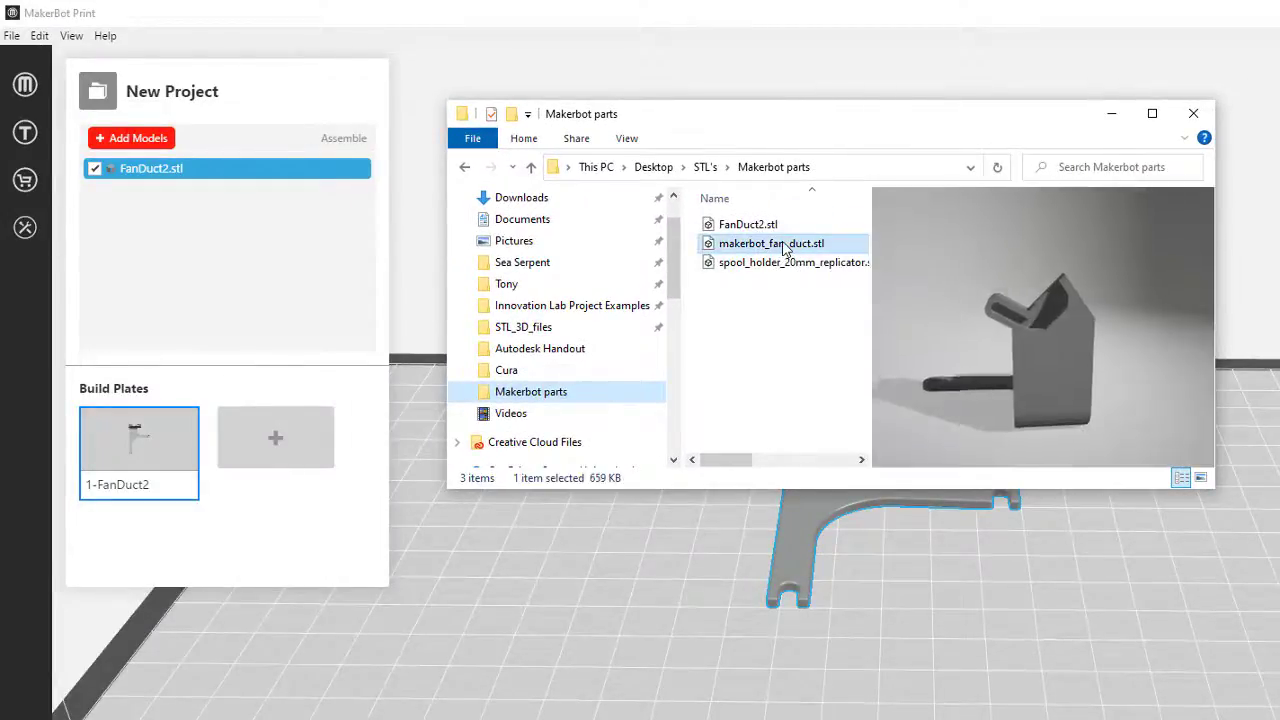
{"action": "left_click_drag", "start_coordinate": [785, 250], "coordinate": [633, 568]}
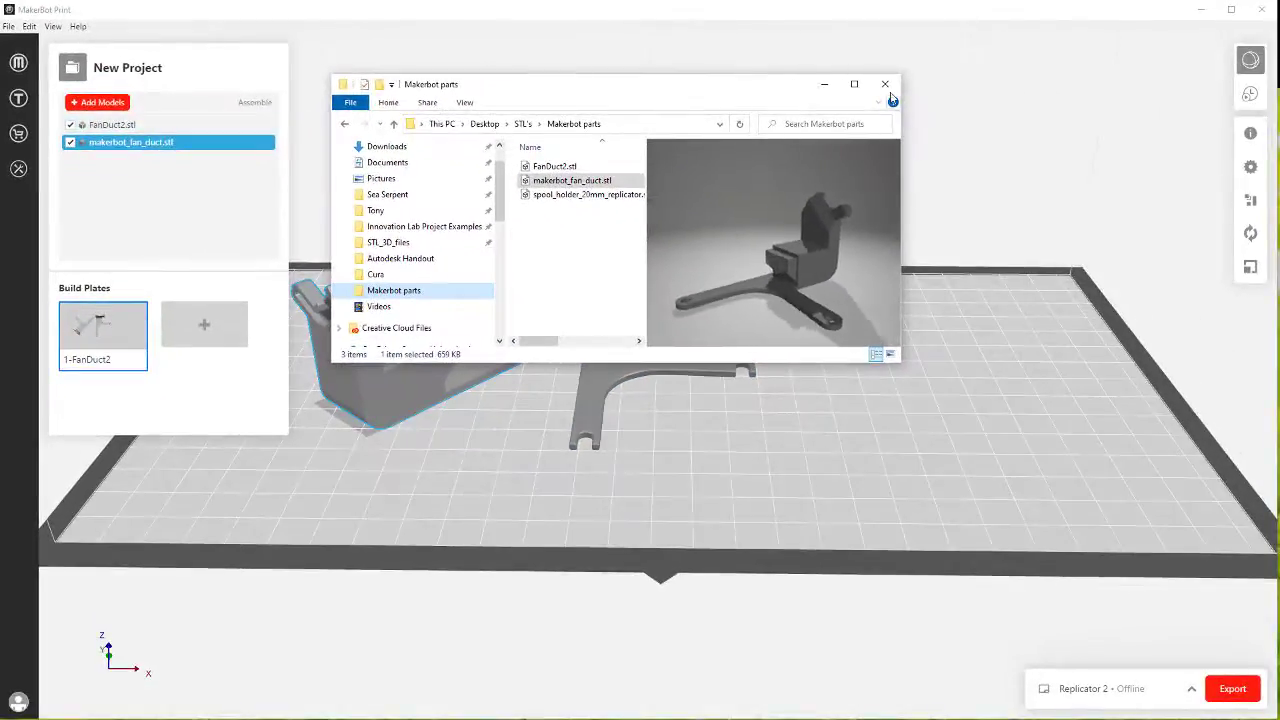
{"action": "left_click", "coordinate": [885, 85]}
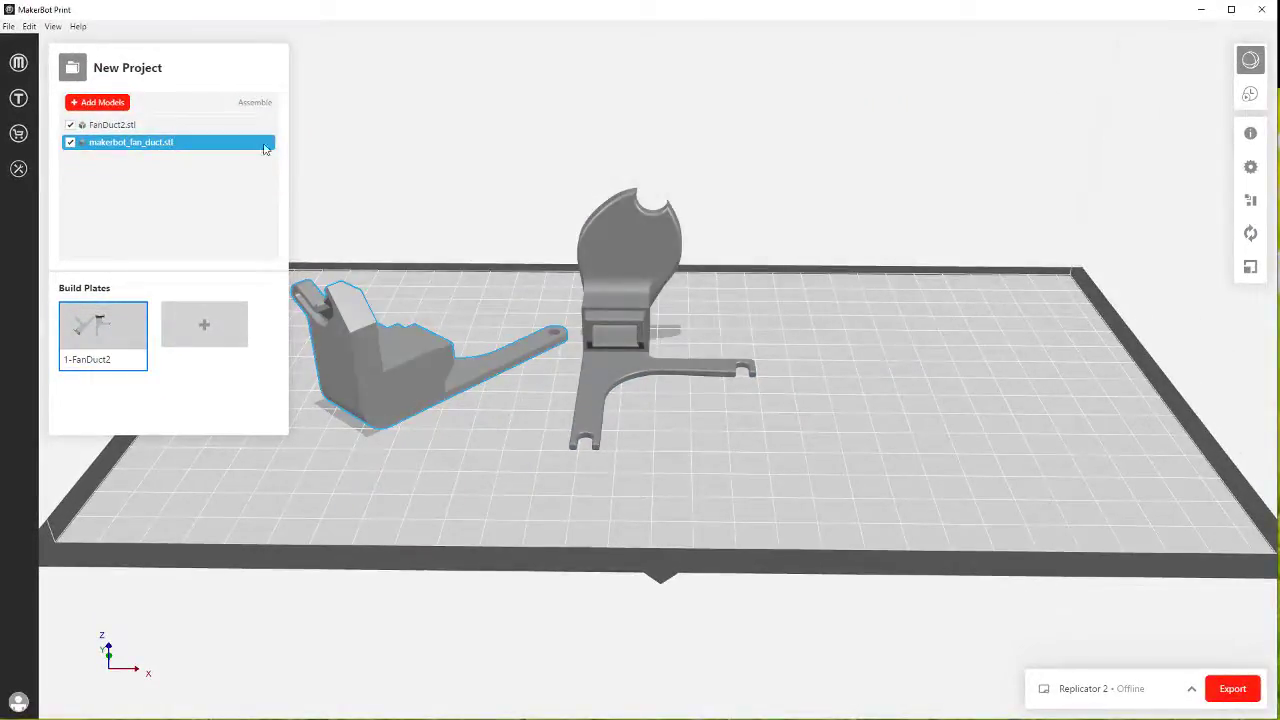
Collapse the project overview and delete the makerbot_fan_duct model from the build plate
{"action": "left_click", "coordinate": [70, 70]}
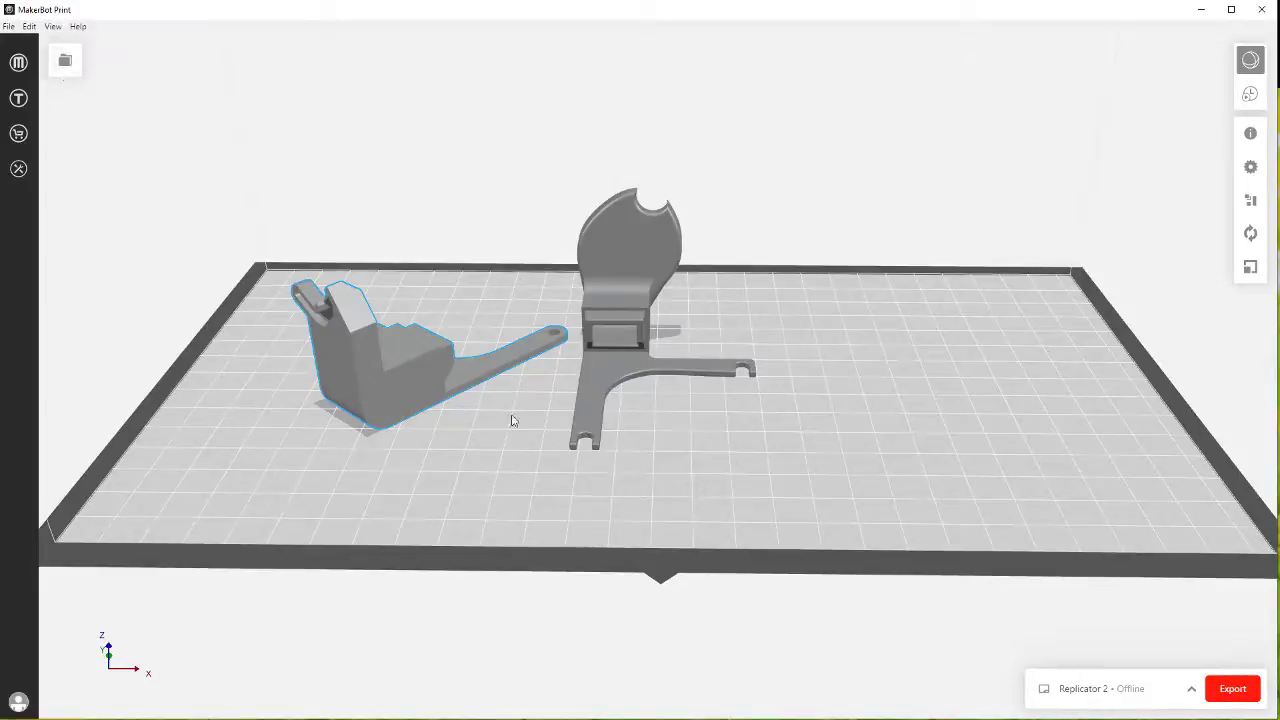
{"action": "key", "text": "Delete"}
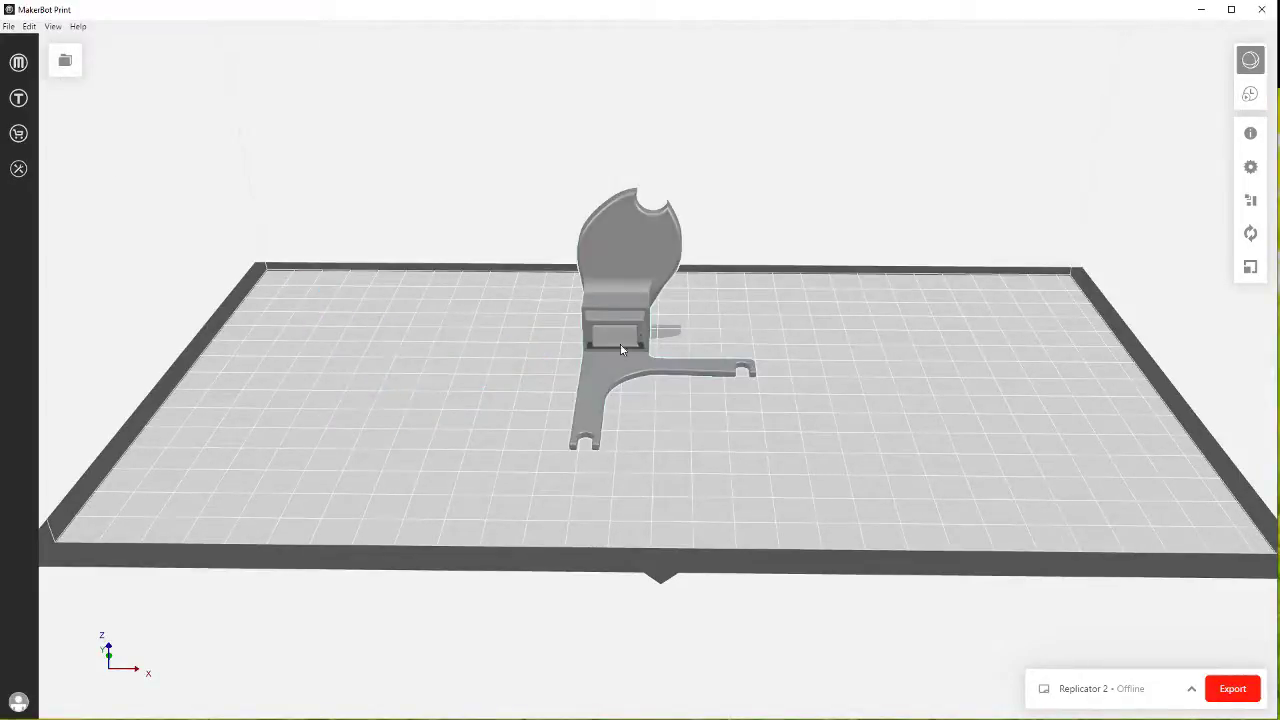
Review the list of available printers and close it without changing the selected printer
{"action": "scroll", "coordinate": [632, 300], "scroll_direction": "up", "scroll_amount": 2}
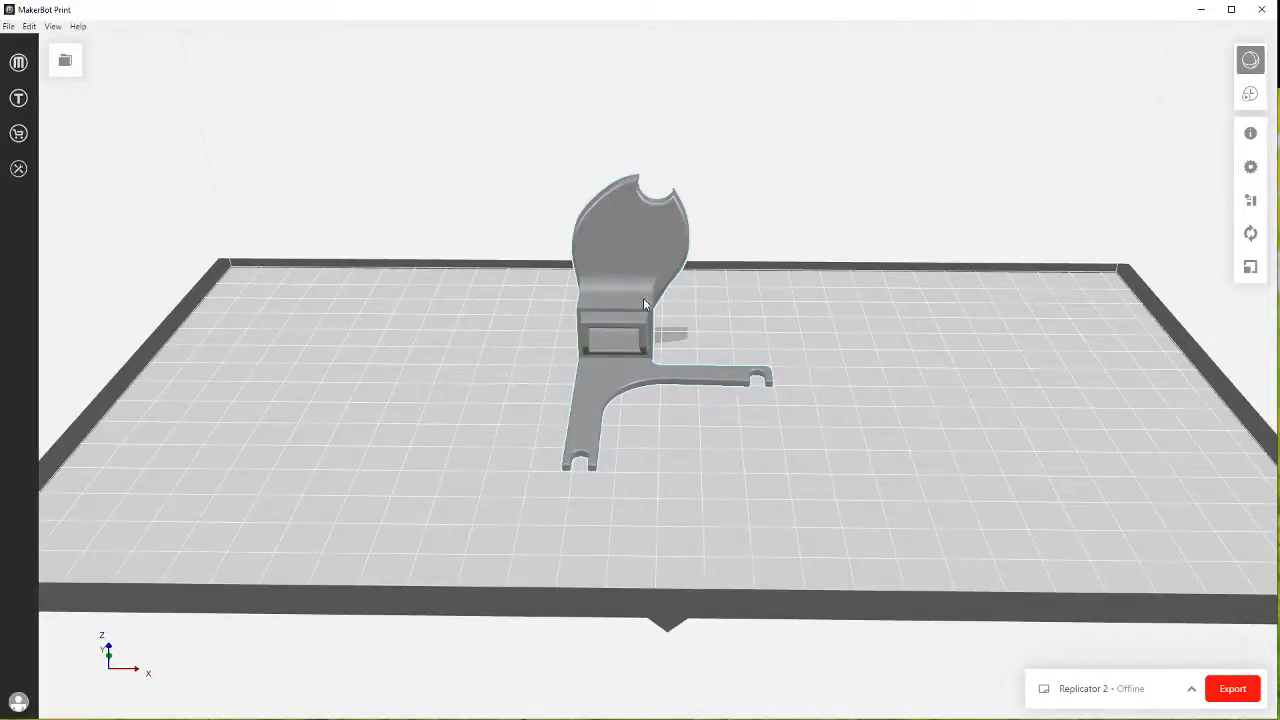
{"action": "left_click", "coordinate": [1192, 693]}
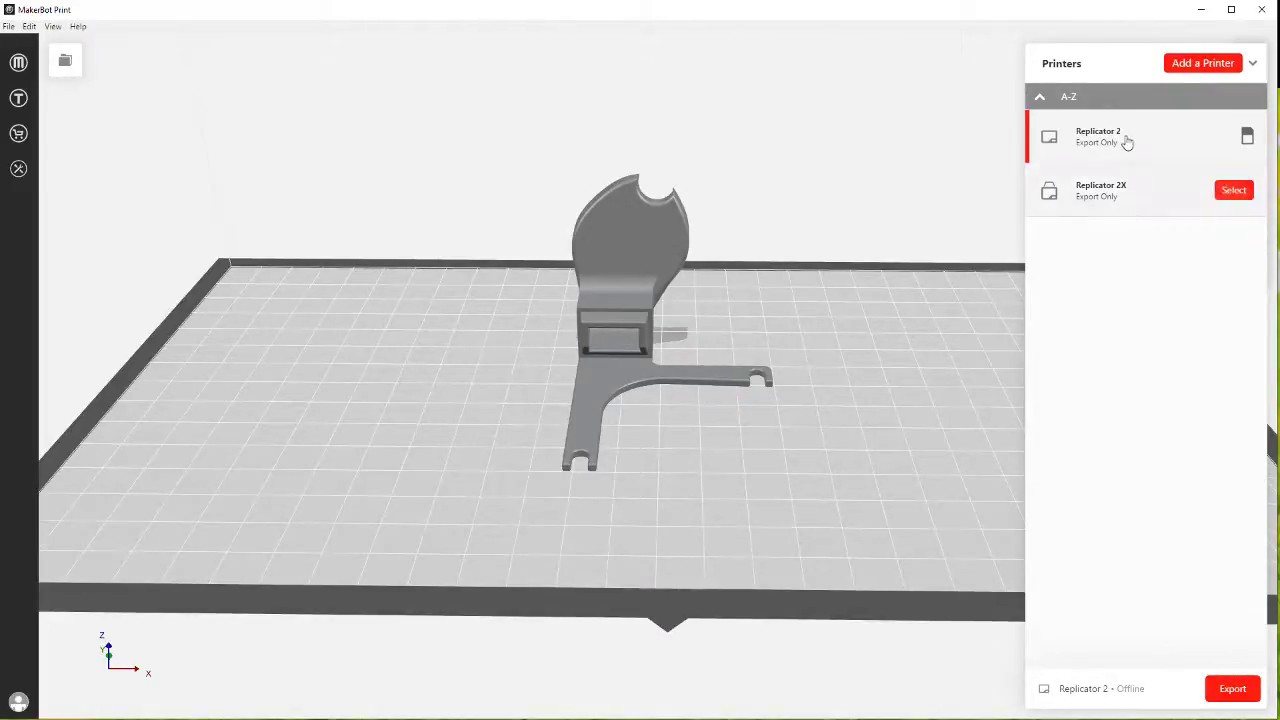
{"action": "mouse_move", "coordinate": [1120, 194]}
{"action": "left_click", "coordinate": [1252, 63]}
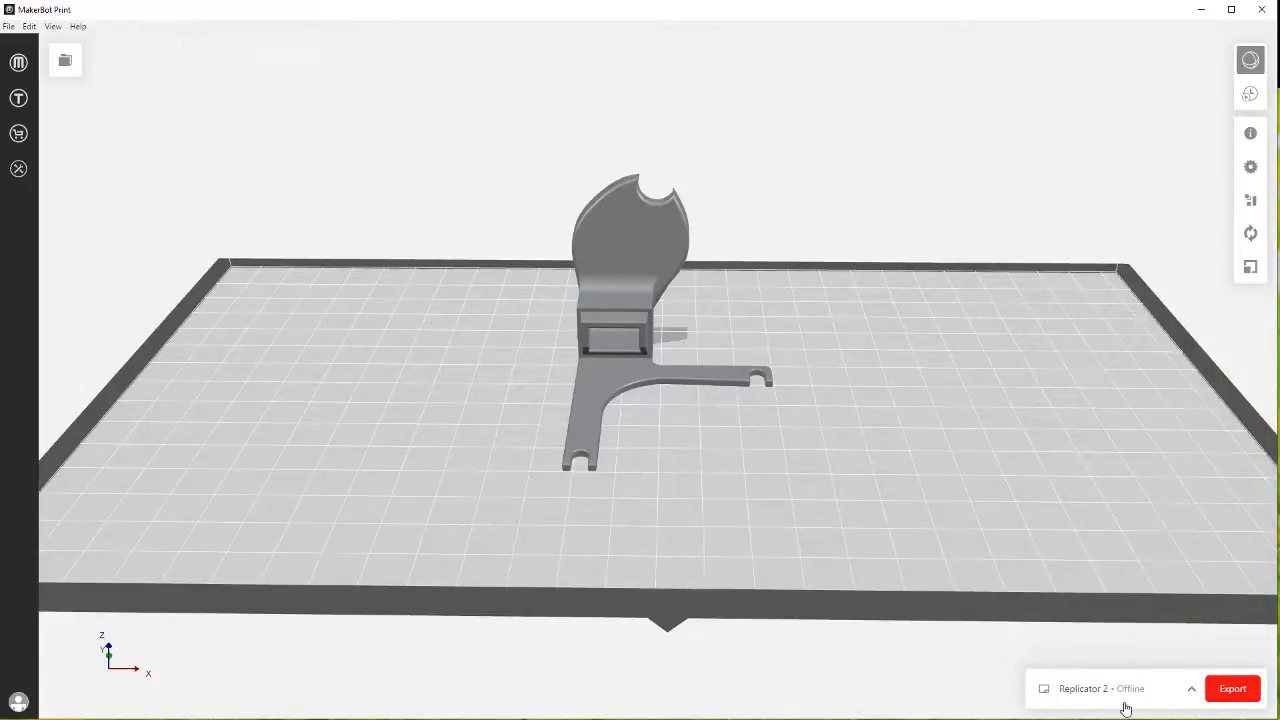
{"action": "left_click", "coordinate": [1192, 694]}
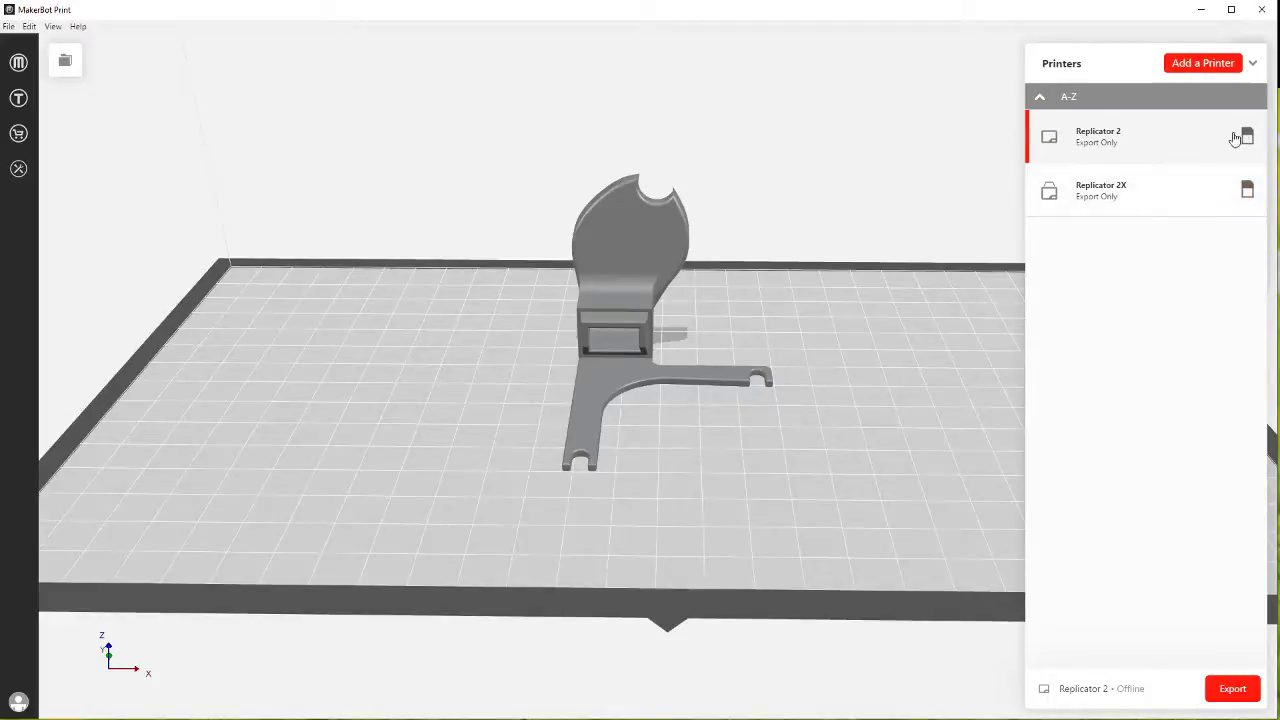
{"action": "left_click", "coordinate": [1255, 65]}
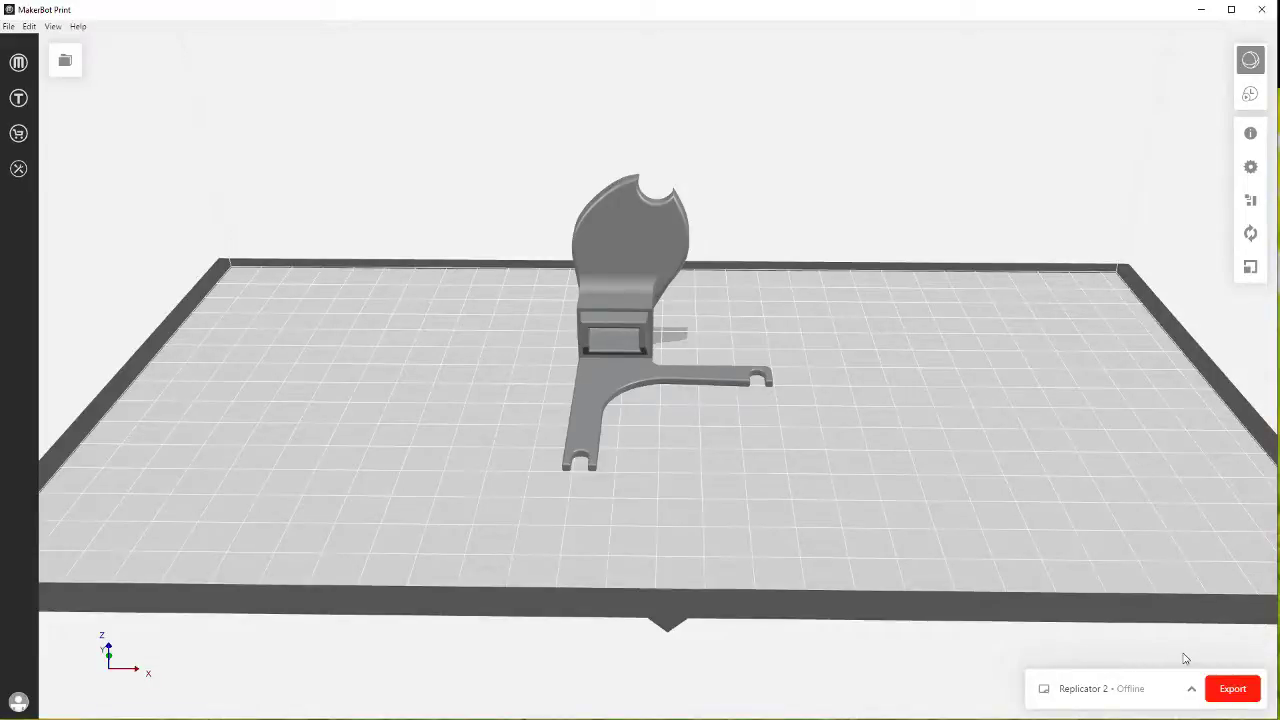
Select the fan duct, move it freehand to about X -5 mm, Y 10 mm, and center it on the build plate
{"action": "scroll", "coordinate": [818, 422], "scroll_direction": "down", "scroll_amount": 2}
{"action": "left_click", "coordinate": [673, 313]}
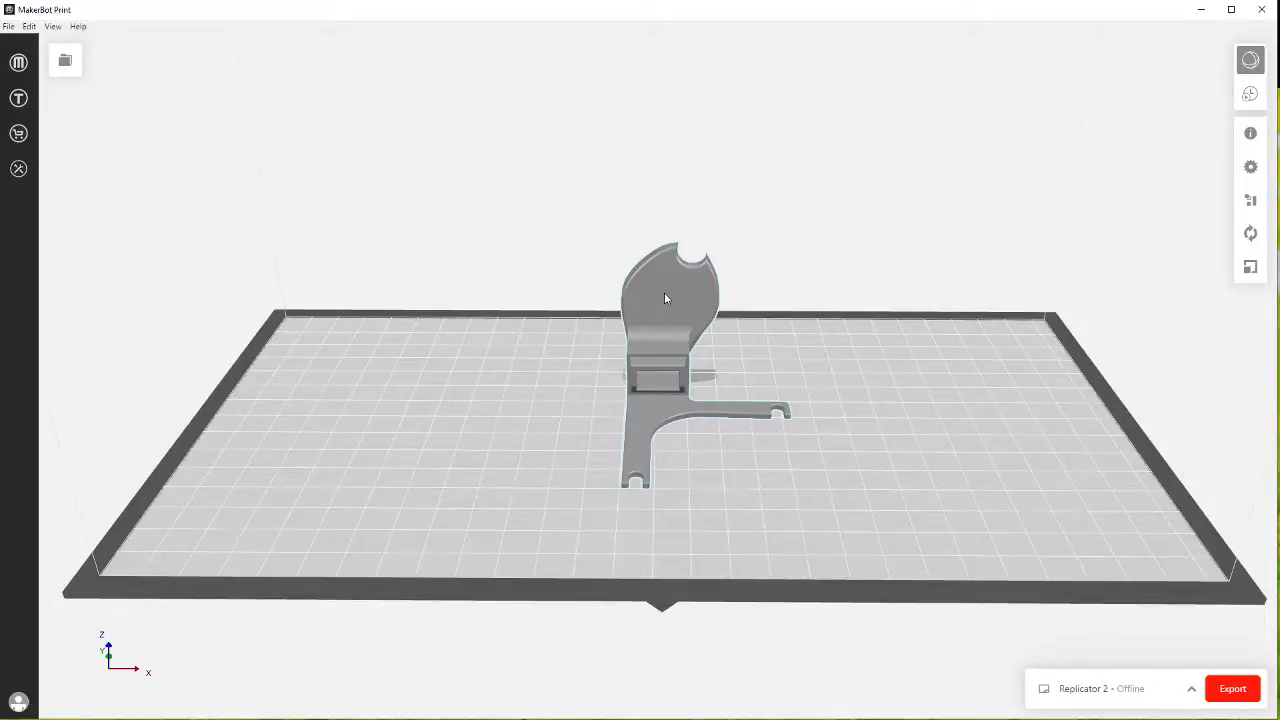
{"action": "left_click", "coordinate": [665, 296]}
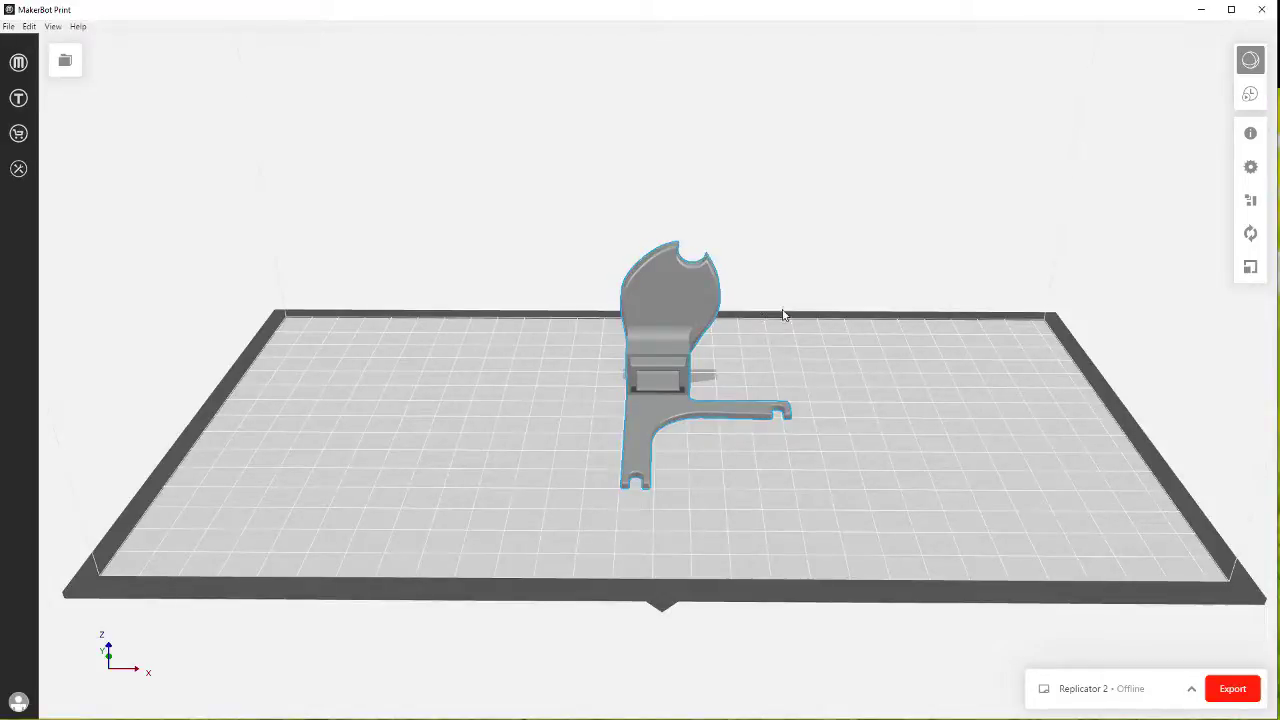
{"action": "left_click", "coordinate": [1250, 200]}
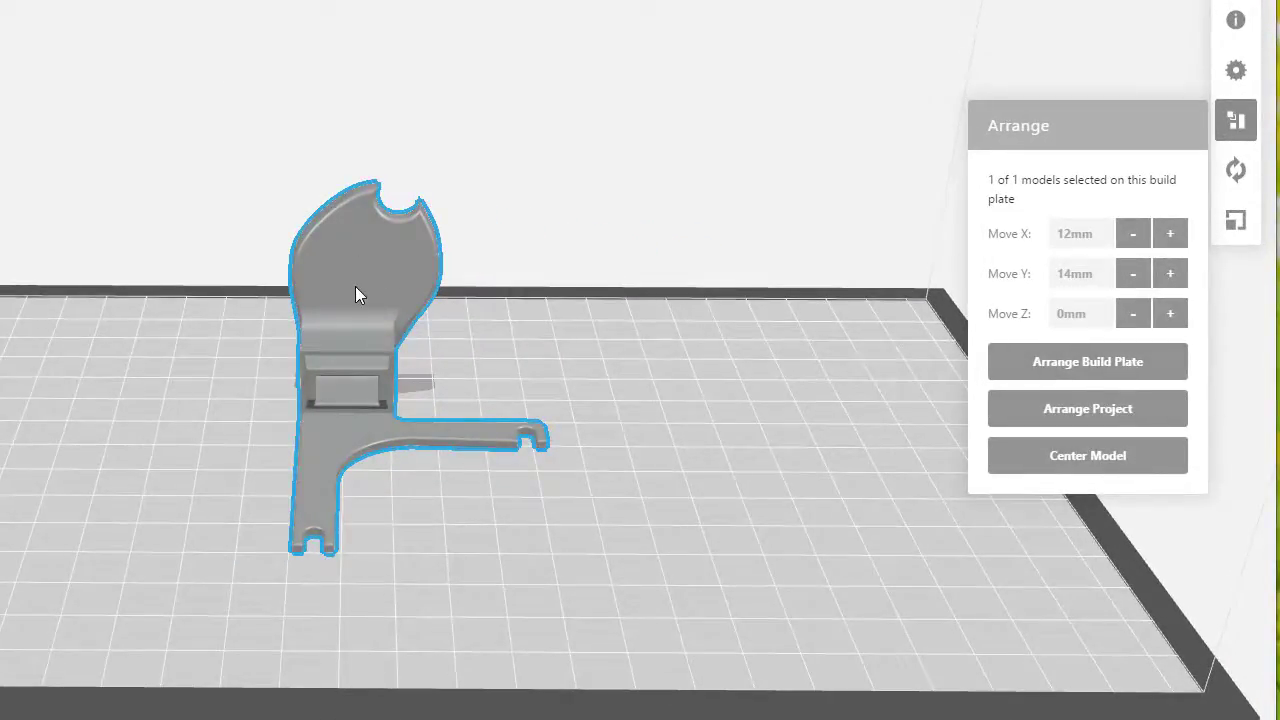
{"action": "left_click_drag", "start_coordinate": [355, 286], "coordinate": [276, 344]}
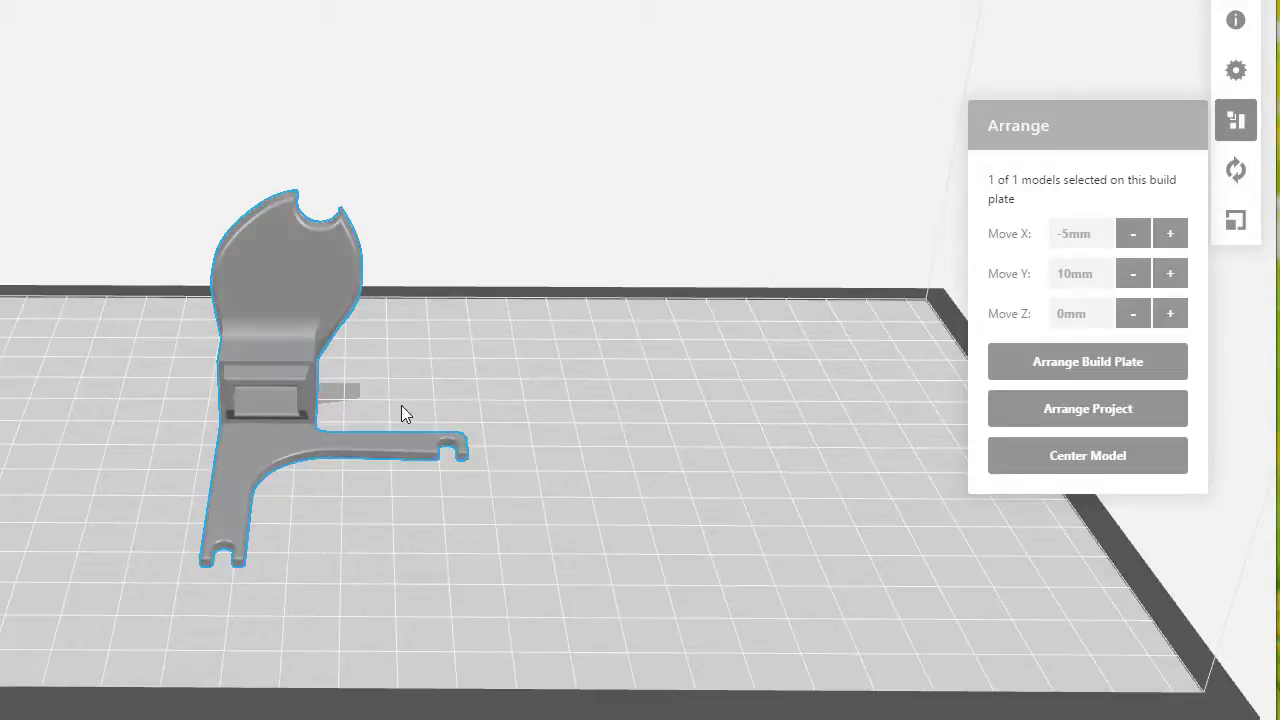
{"action": "left_click", "coordinate": [1094, 457]}
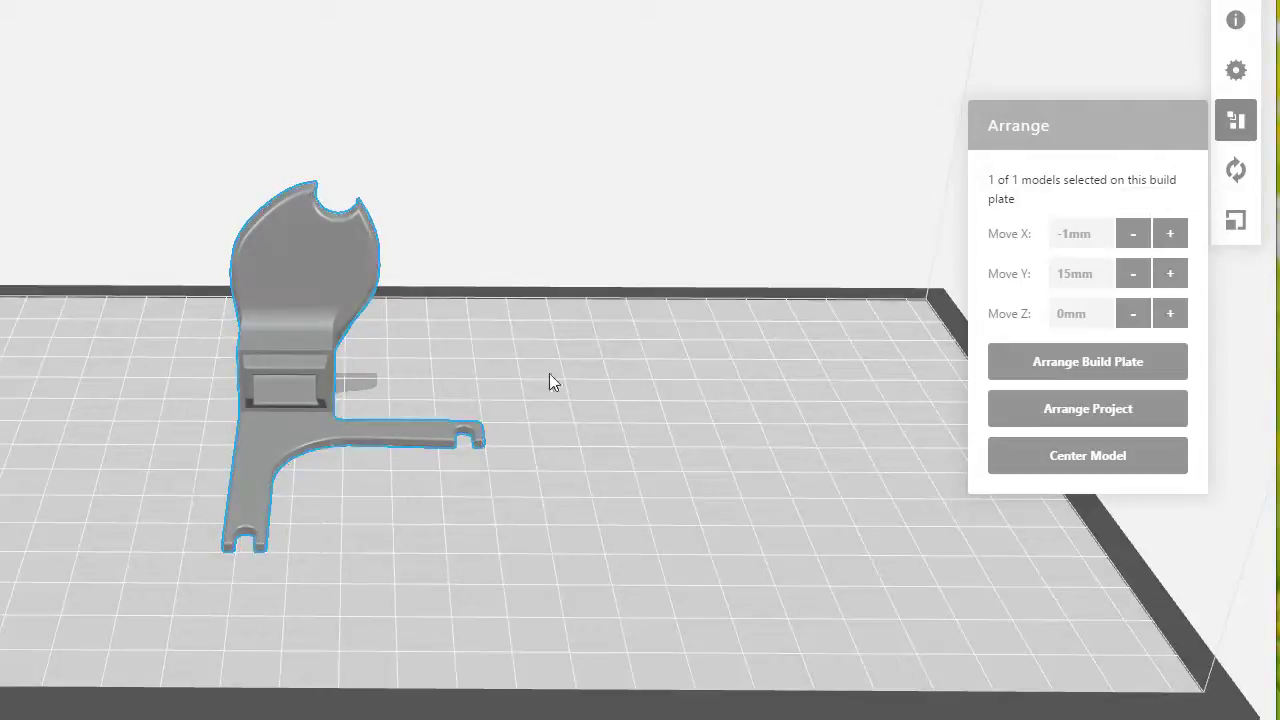
Shift the fan duct 10 mm in the positive X direction and back by the same amount
{"action": "left_click", "coordinate": [1172, 238]}
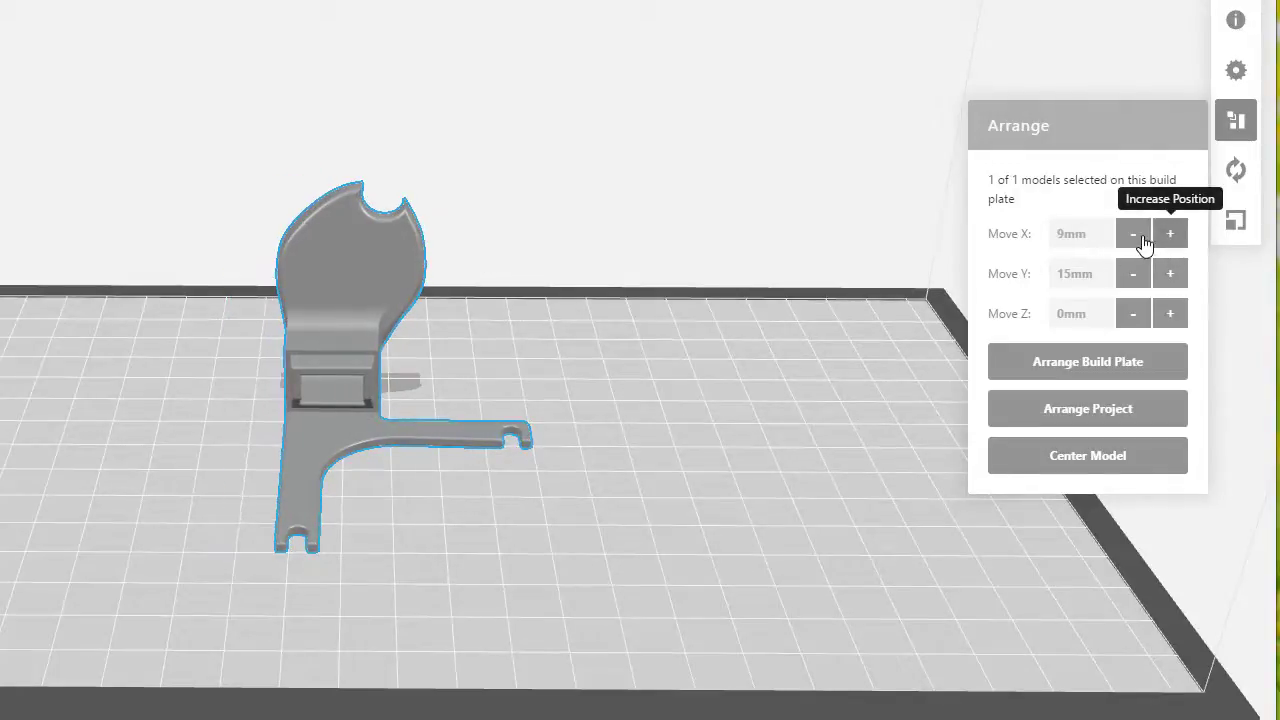
{"action": "left_click", "coordinate": [1133, 238]}
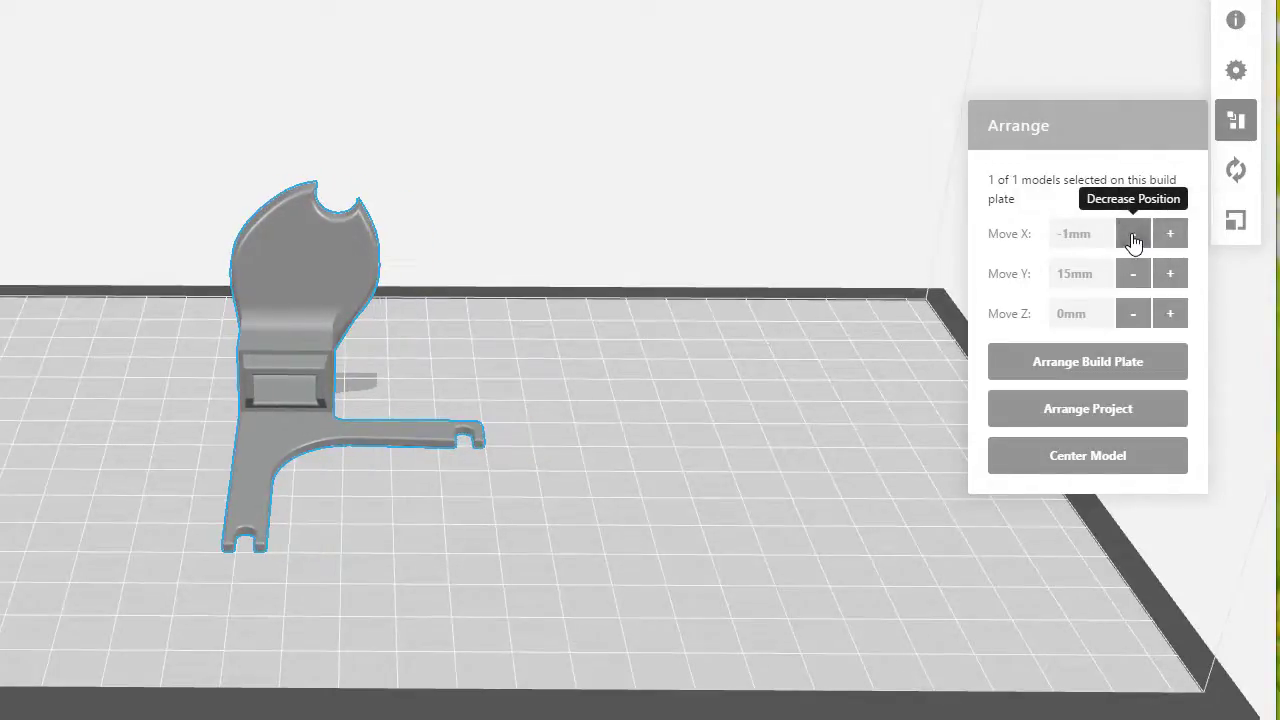
Nudge the fan duct forward and back along Y, and set its Y position to 20 mm
{"action": "left_click", "coordinate": [1170, 276]}
{"action": "left_click", "coordinate": [1138, 280]}
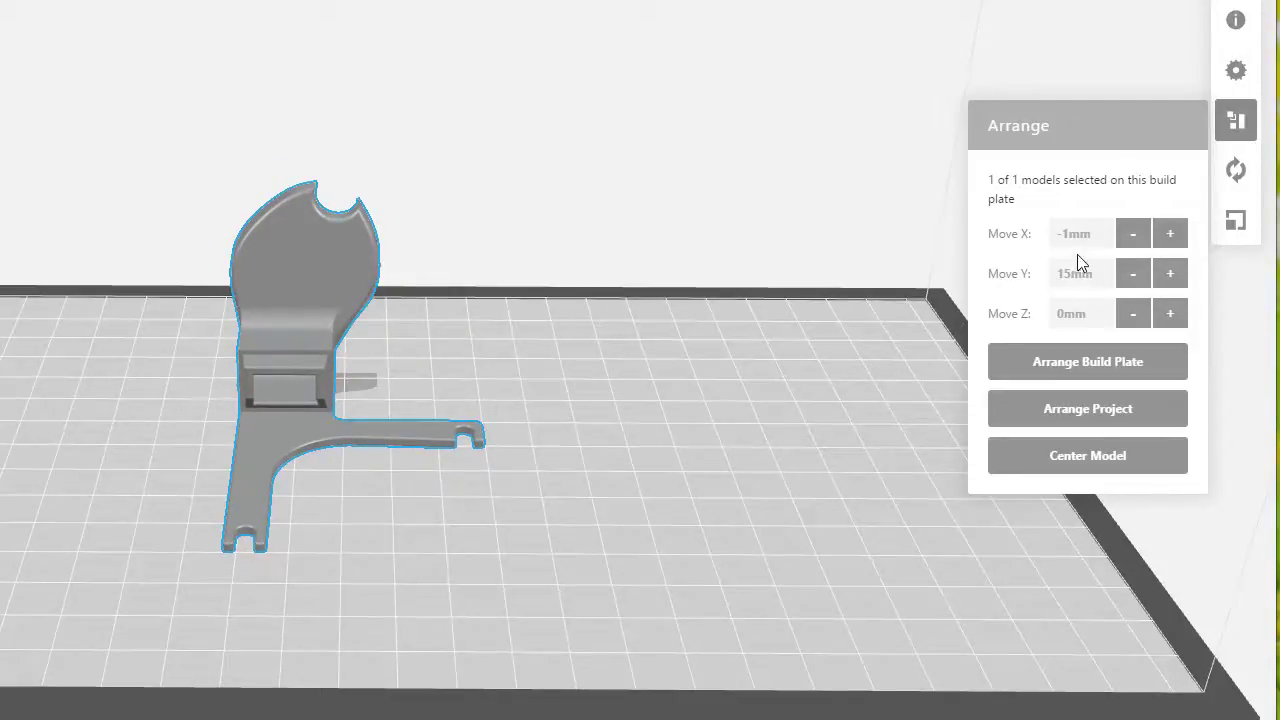
{"action": "left_click", "coordinate": [1172, 277]}
{"action": "left_click", "coordinate": [1138, 283]}
{"action": "type", "text": "20"}
{"action": "key", "text": "Return"}
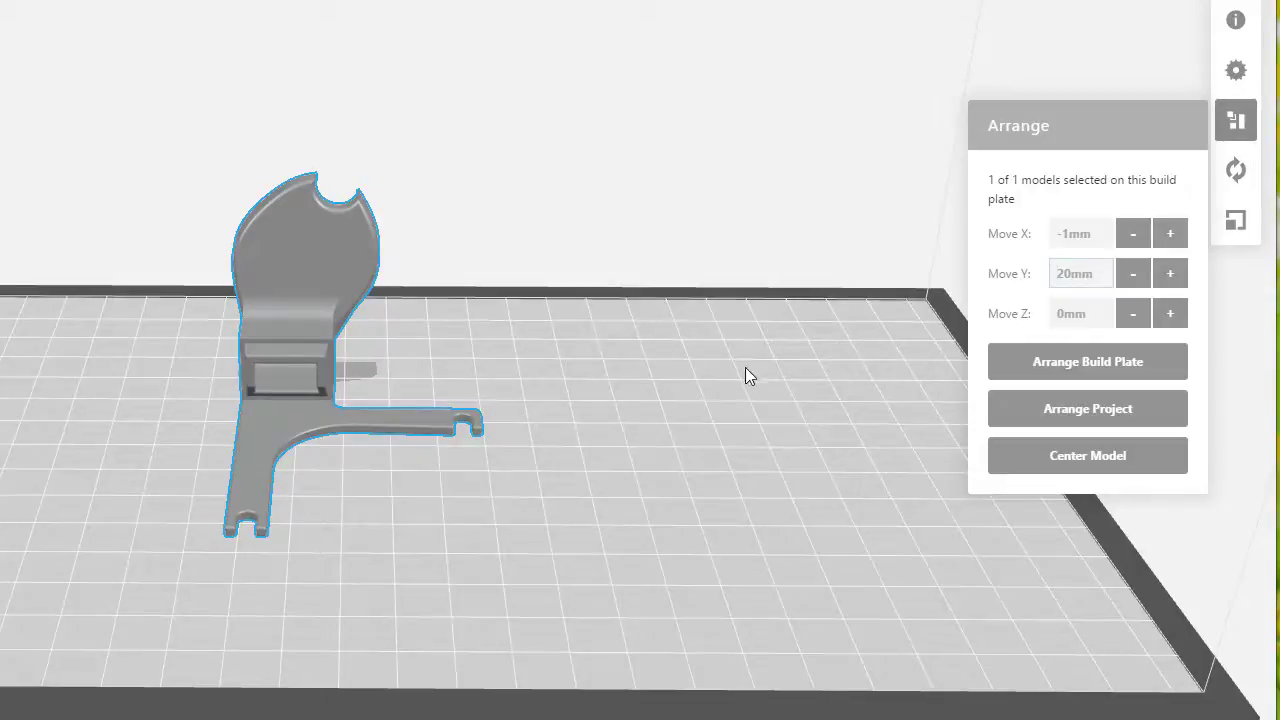
Raise the fan duct to Z 2 mm and 22 mm, and set its Z position back to 0 mm
{"action": "left_click", "coordinate": [1065, 314]}
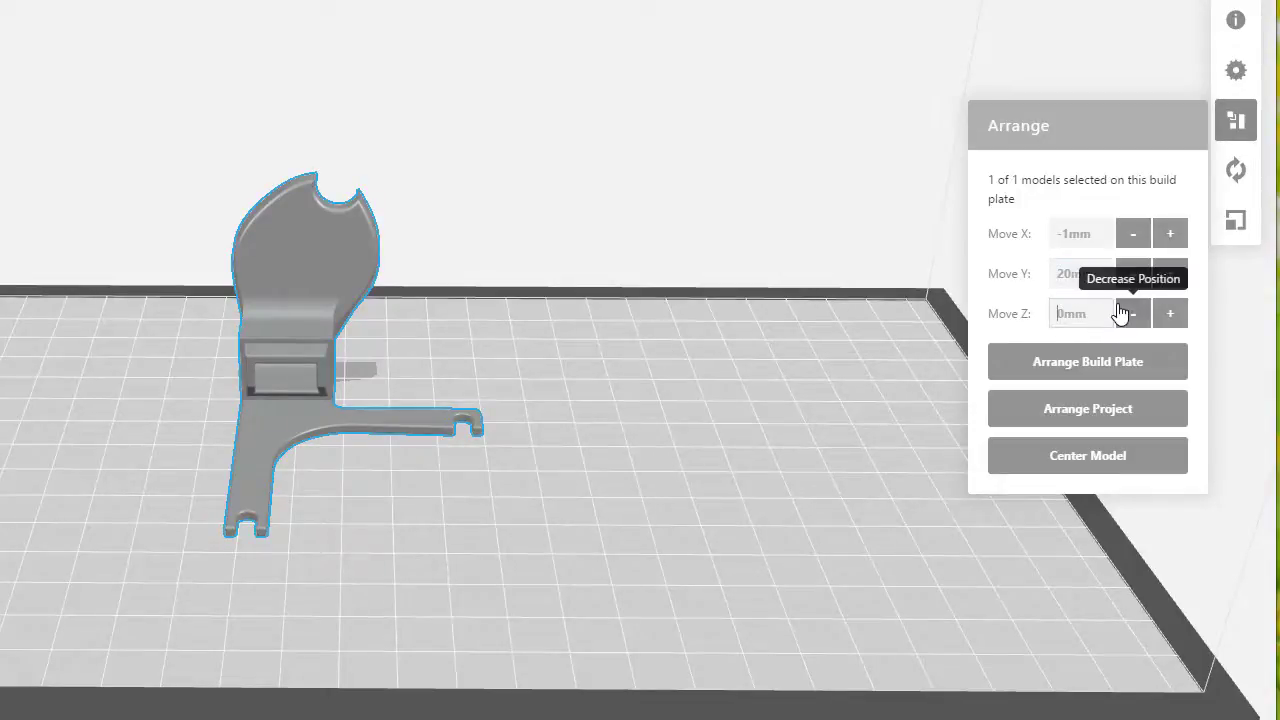
{"action": "key", "text": "BackSpace"}
{"action": "type", "text": "2"}
{"action": "key", "text": "Return"}
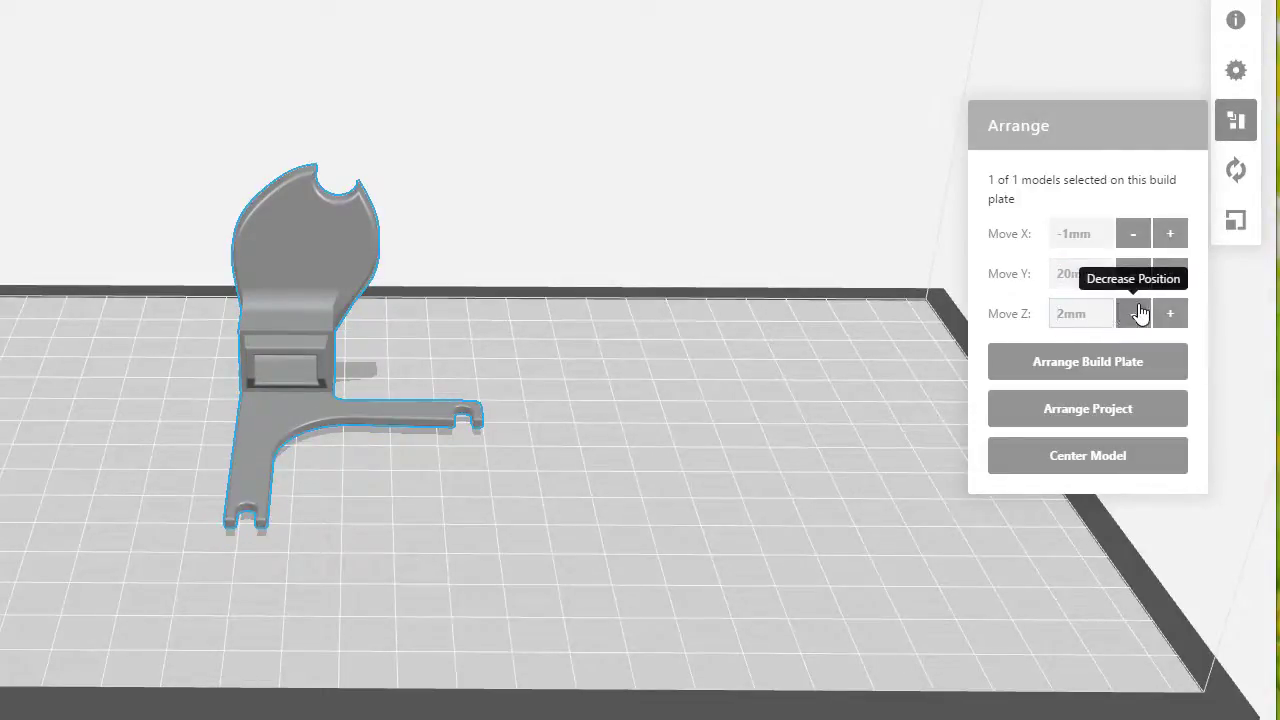
{"action": "left_click", "coordinate": [1067, 315]}
{"action": "type", "text": "22"}
{"action": "key", "text": "Return"}
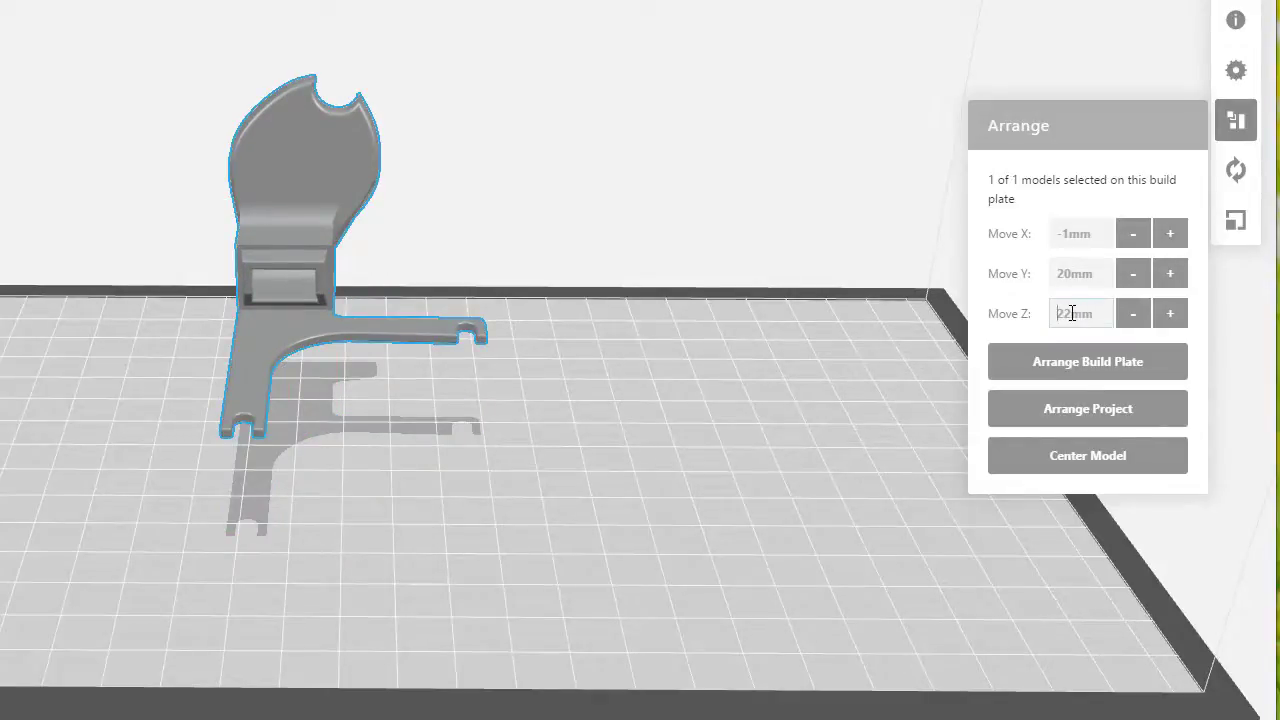
{"action": "type", "text": "0"}
{"action": "key", "text": "Return"}
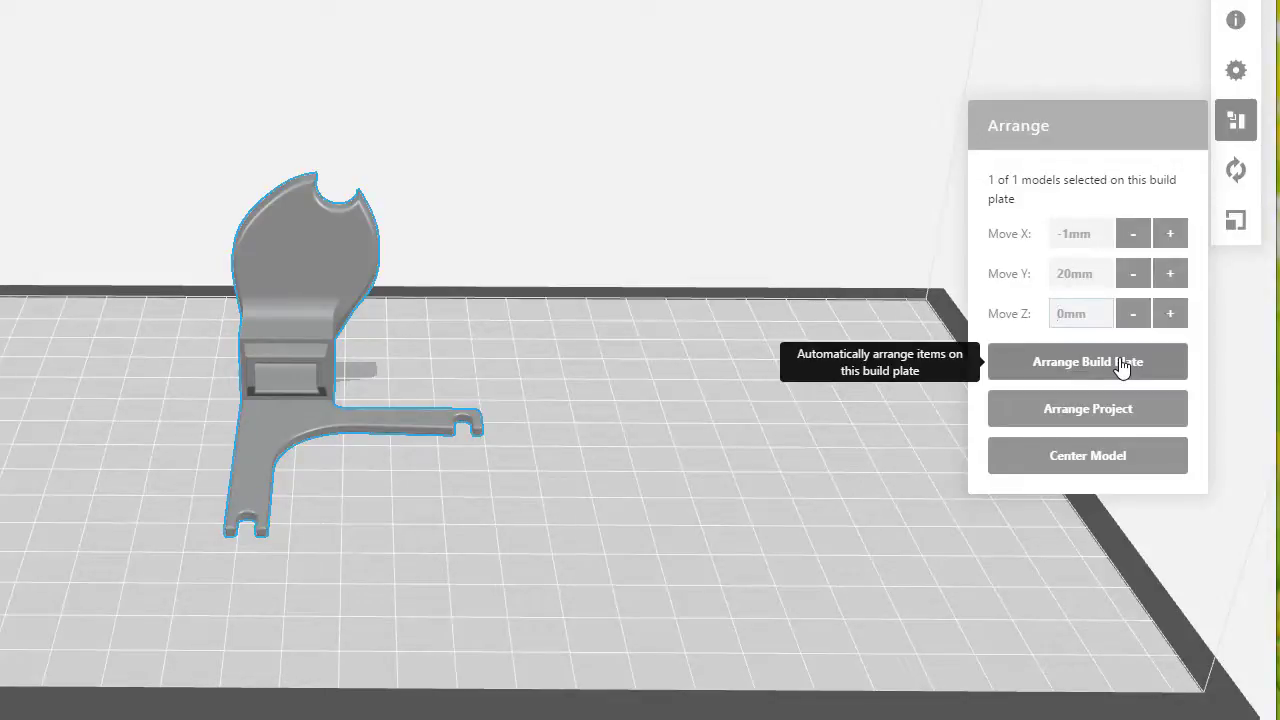
Move the fan duct freehand a short way in positive X, and rotate it +90° about X and back
{"action": "left_click", "coordinate": [1236, 170]}
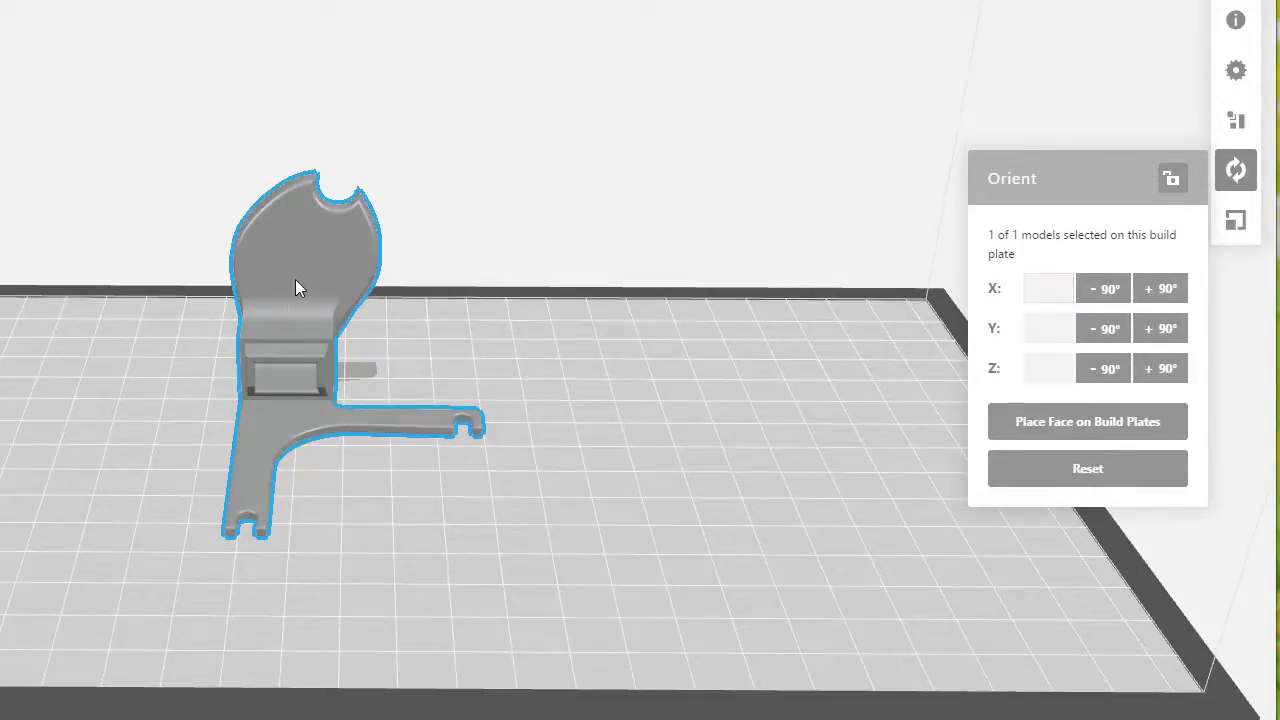
{"action": "left_click_drag", "start_coordinate": [295, 287], "coordinate": [371, 287]}
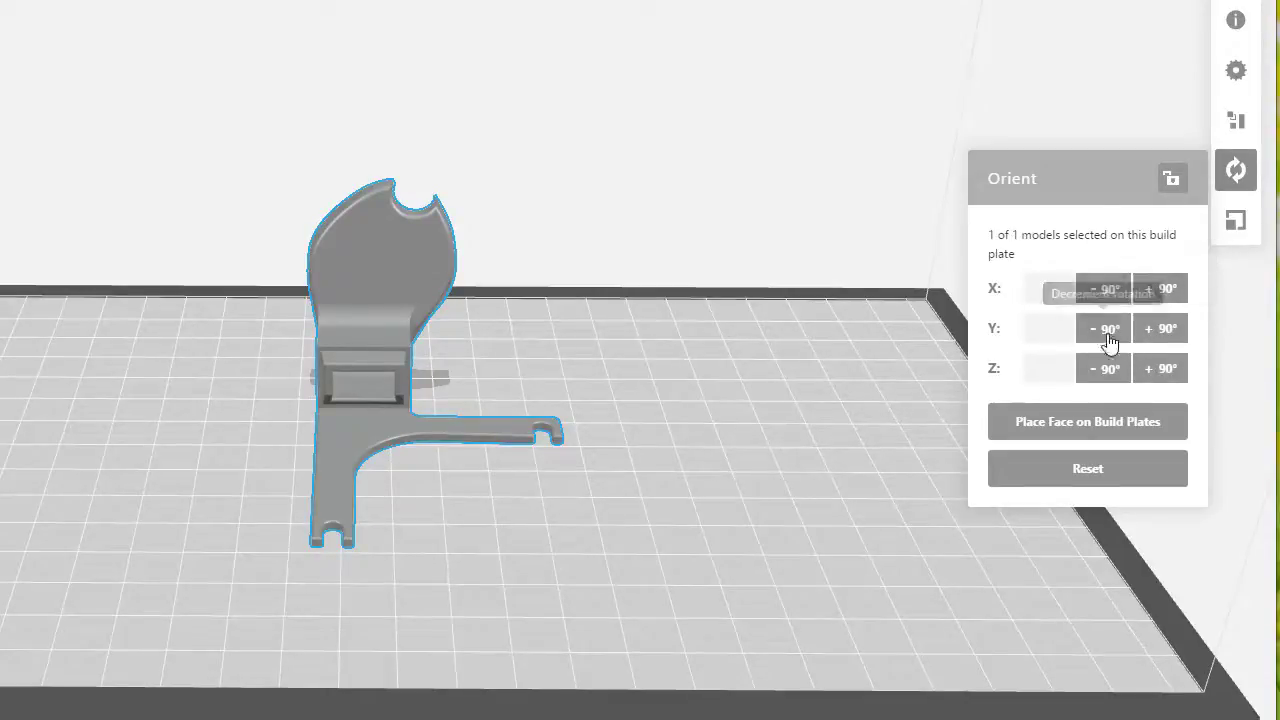
{"action": "left_click", "coordinate": [1050, 286]}
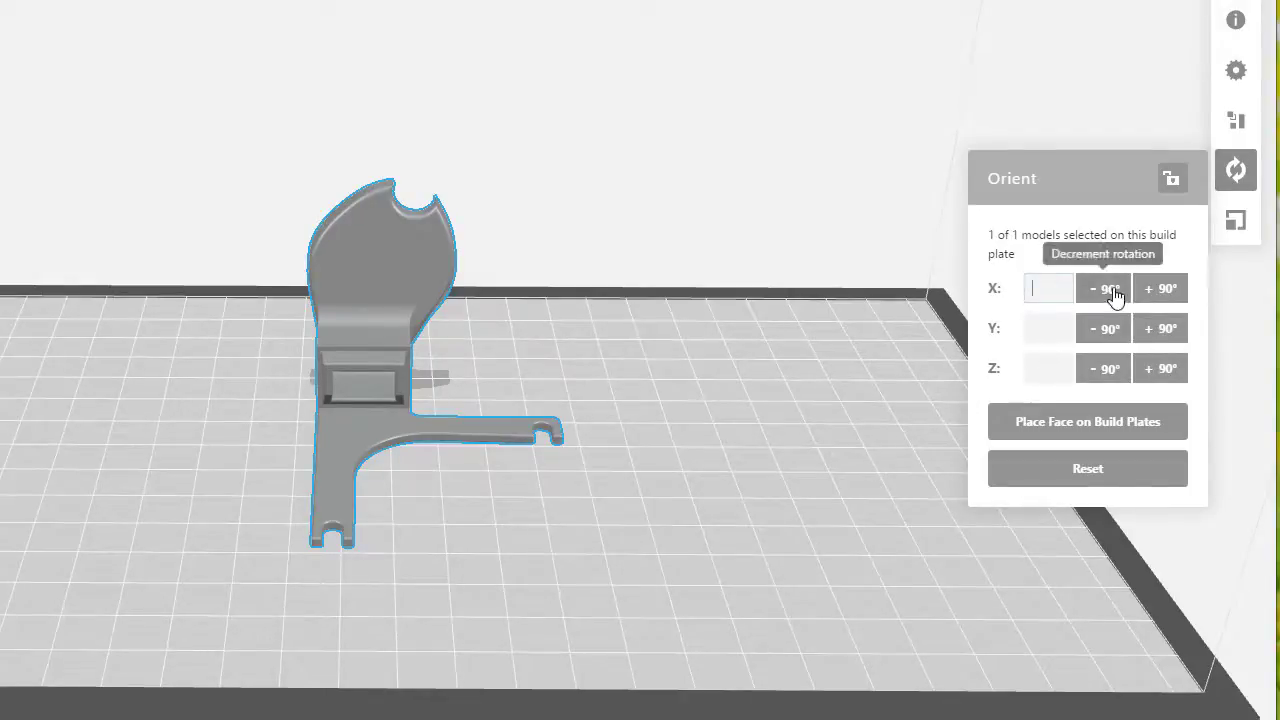
{"action": "left_click", "coordinate": [1162, 292]}
{"action": "left_click", "coordinate": [1110, 292]}
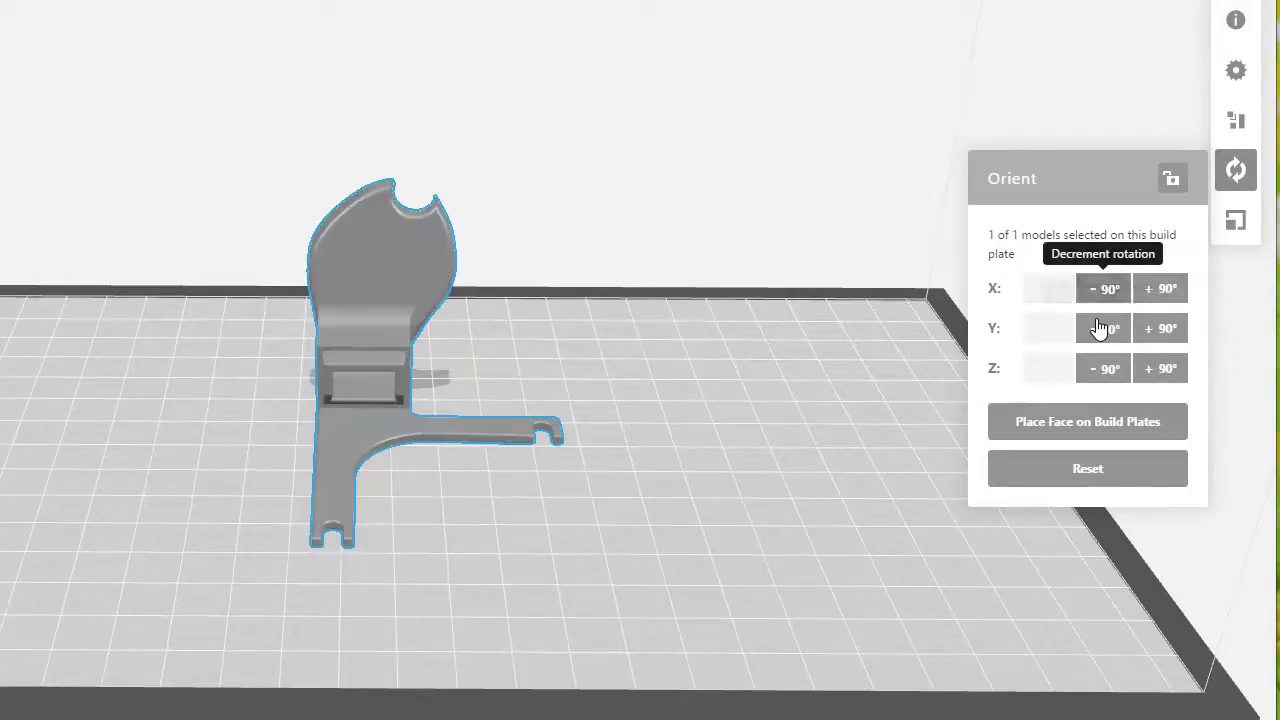
Rotate the fan duct through a full turn about Y in four −90° steps
{"action": "left_click", "coordinate": [1120, 336]}
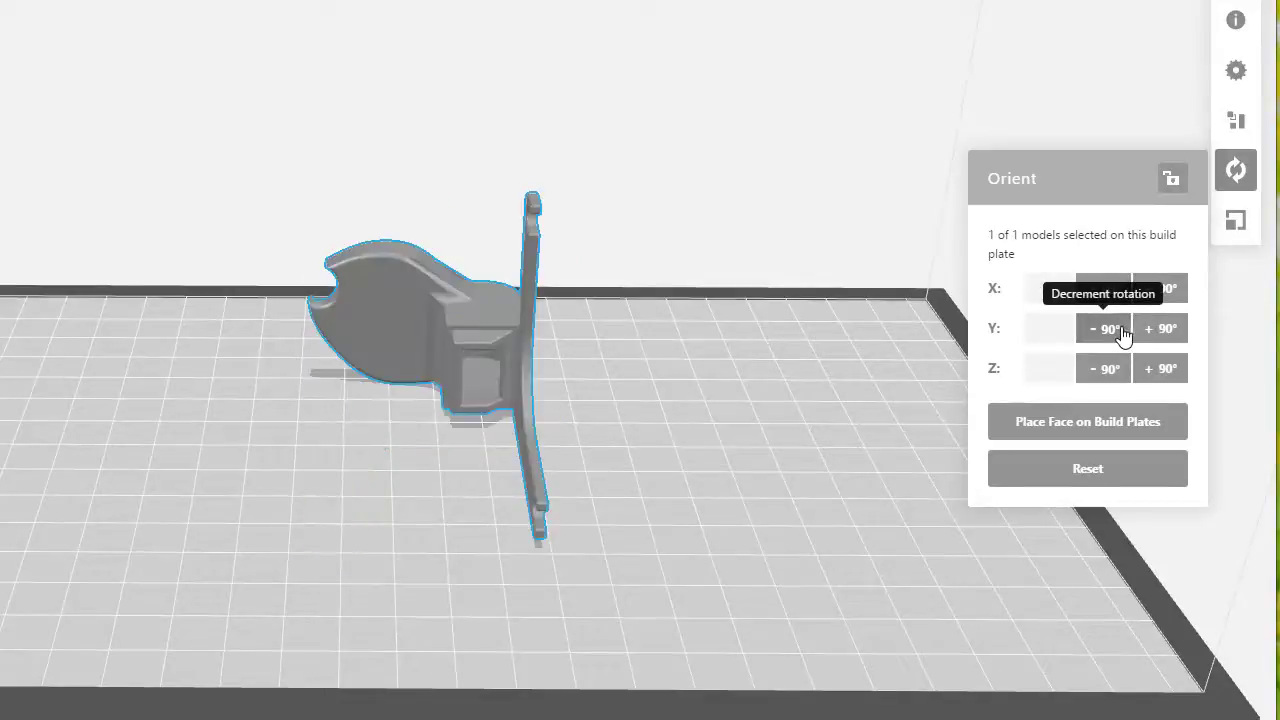
{"action": "left_click", "coordinate": [1115, 335]}
{"action": "left_click", "coordinate": [1115, 335]}
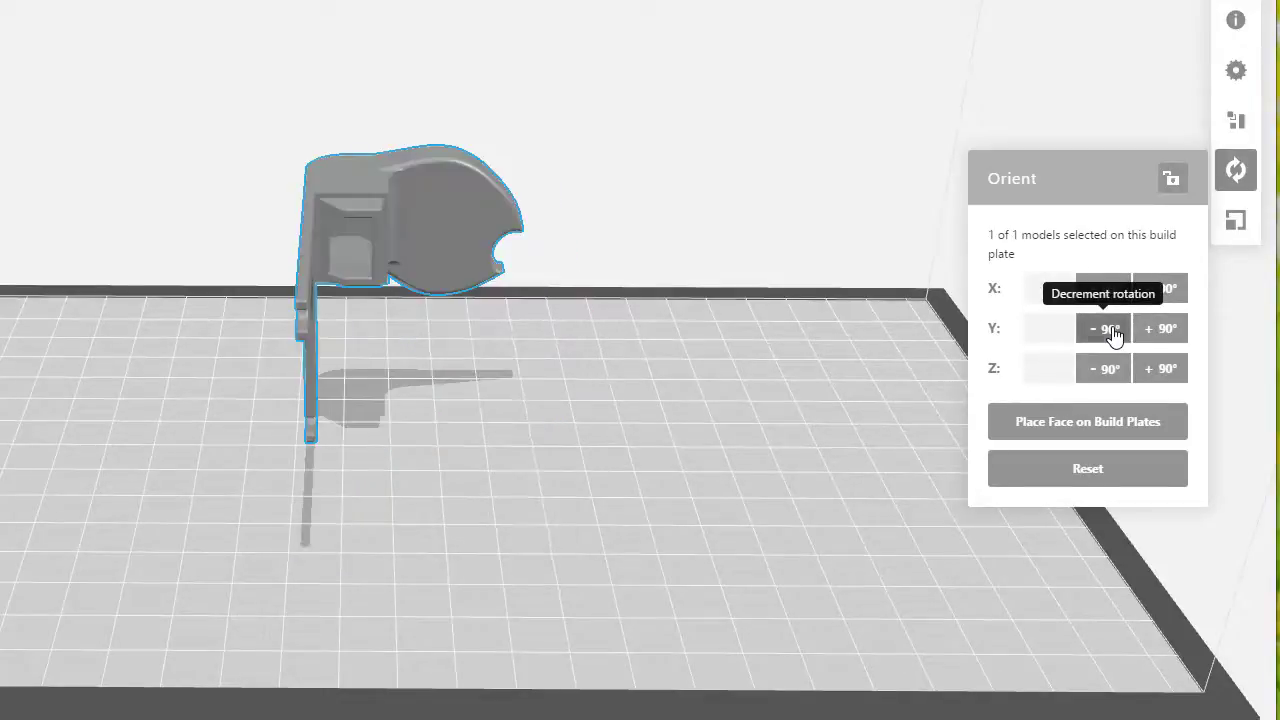
{"action": "left_click", "coordinate": [1115, 335]}
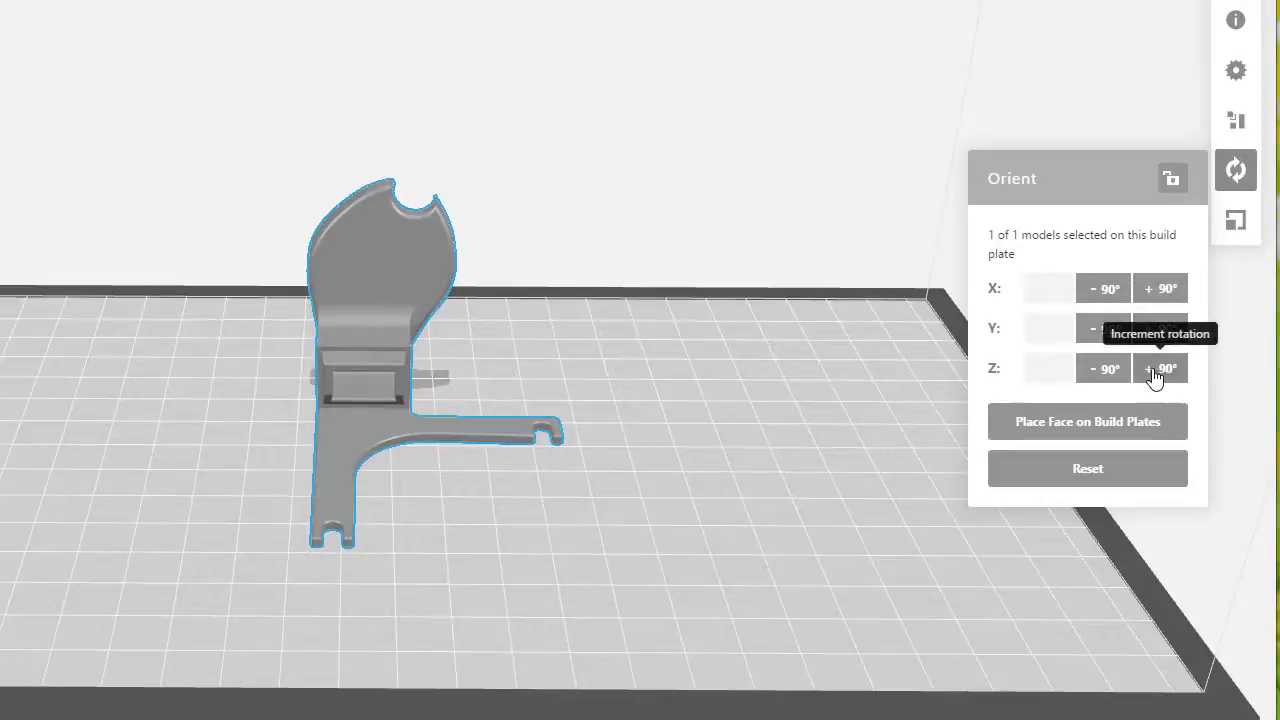
Rotate the fan duct 15° about Z and turn it back by −15°
{"action": "left_click", "coordinate": [1045, 369]}
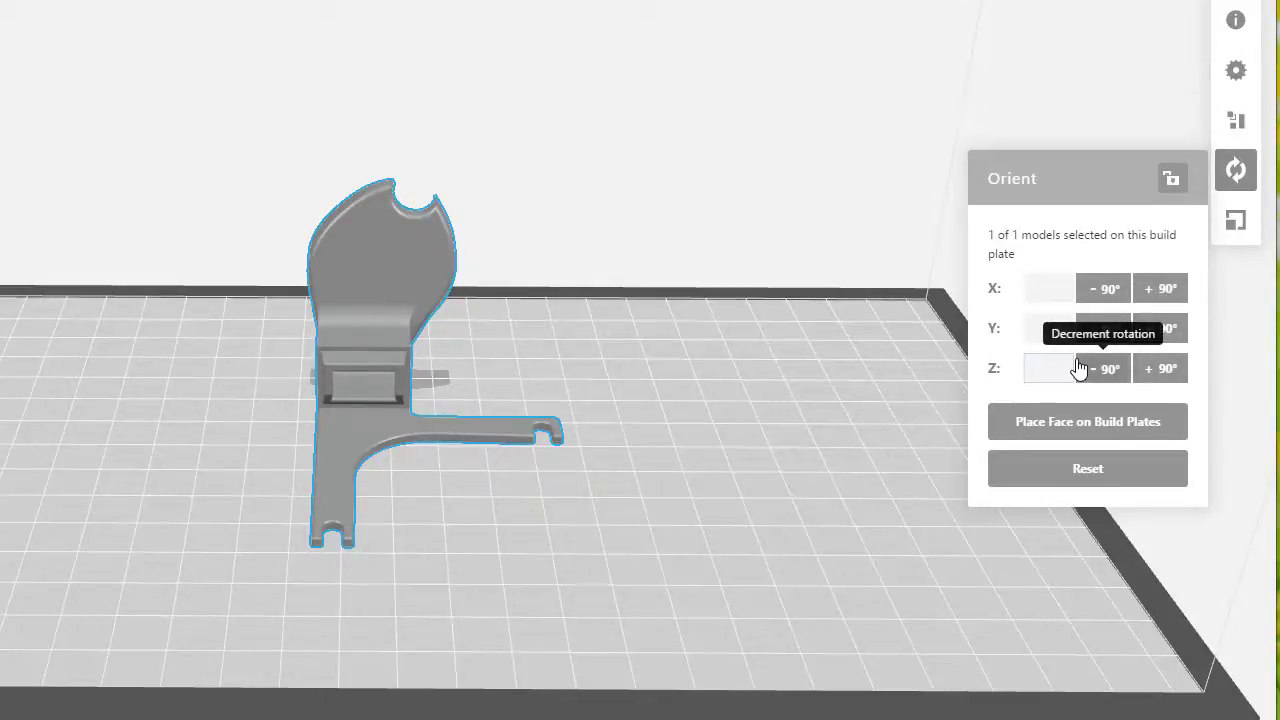
{"action": "type", "text": "15"}
{"action": "key", "text": "Return"}
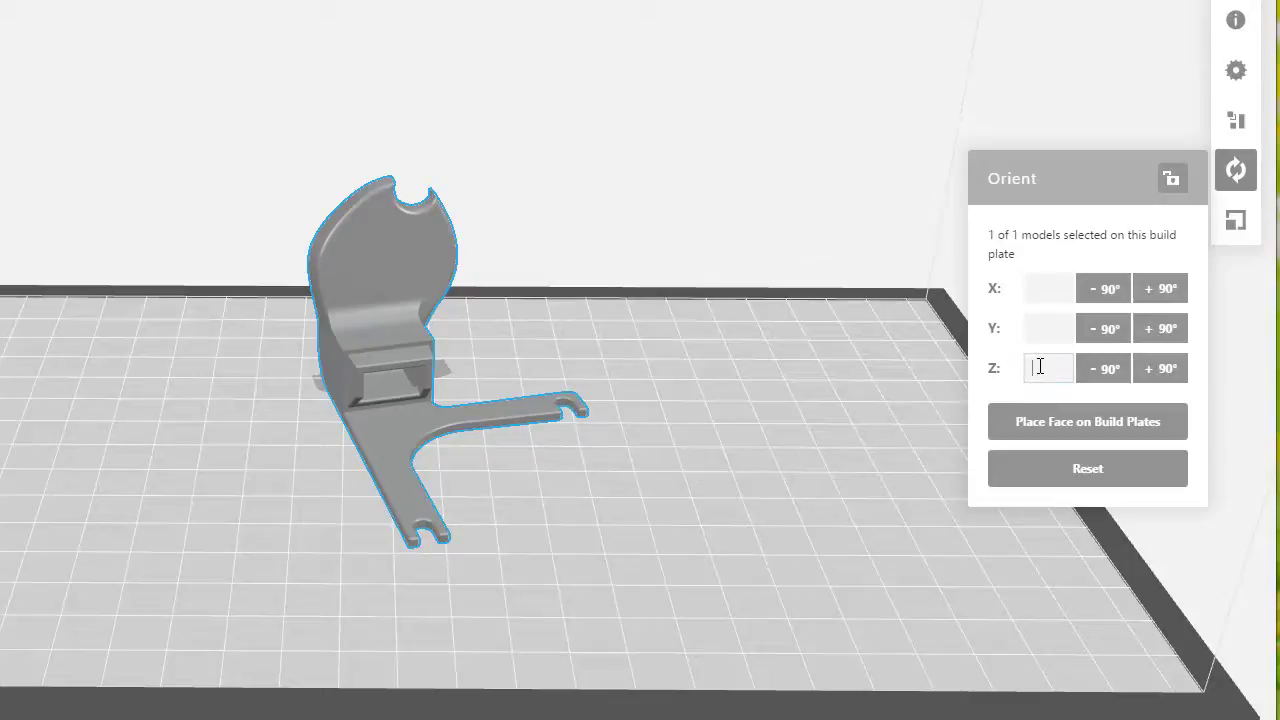
{"action": "type", "text": "-15"}
{"action": "key", "text": "Return"}
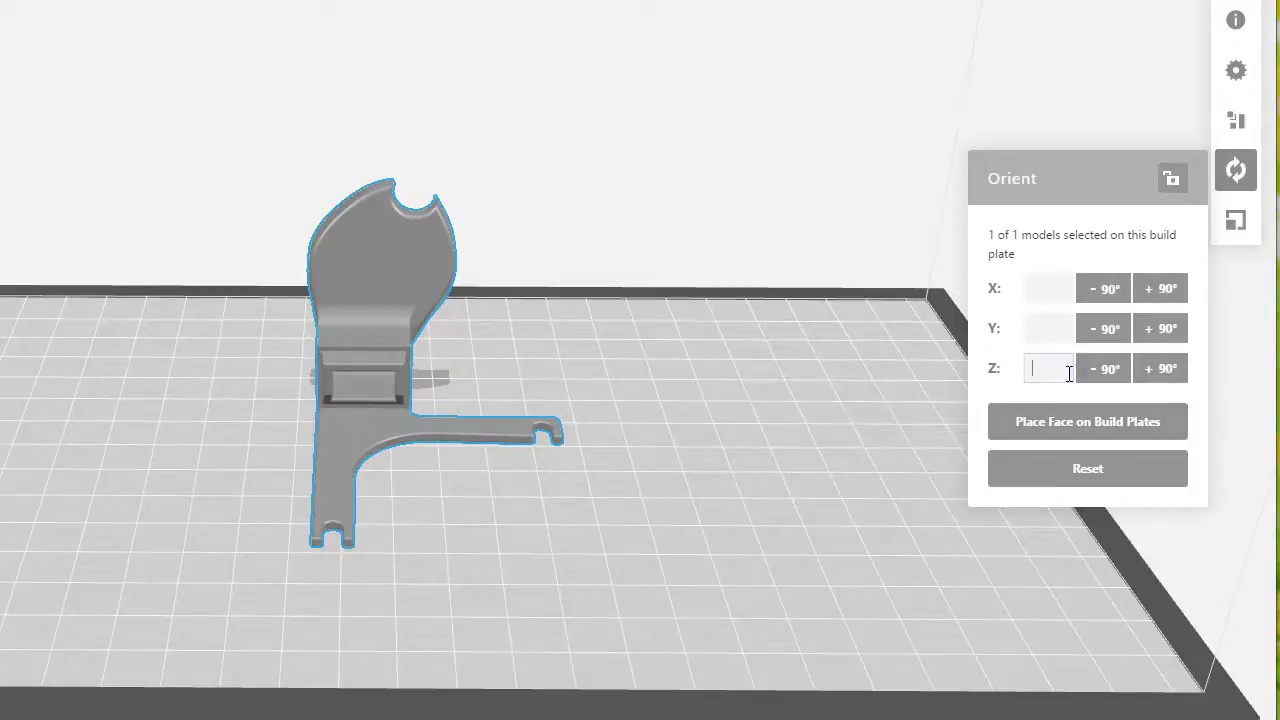
Rotate the fan duct +90° about Y so that it stands upright on its arm, and inspect it
{"action": "left_click", "coordinate": [1160, 329]}
{"action": "right_click_drag", "start_coordinate": [540, 378], "coordinate": [621, 362]}
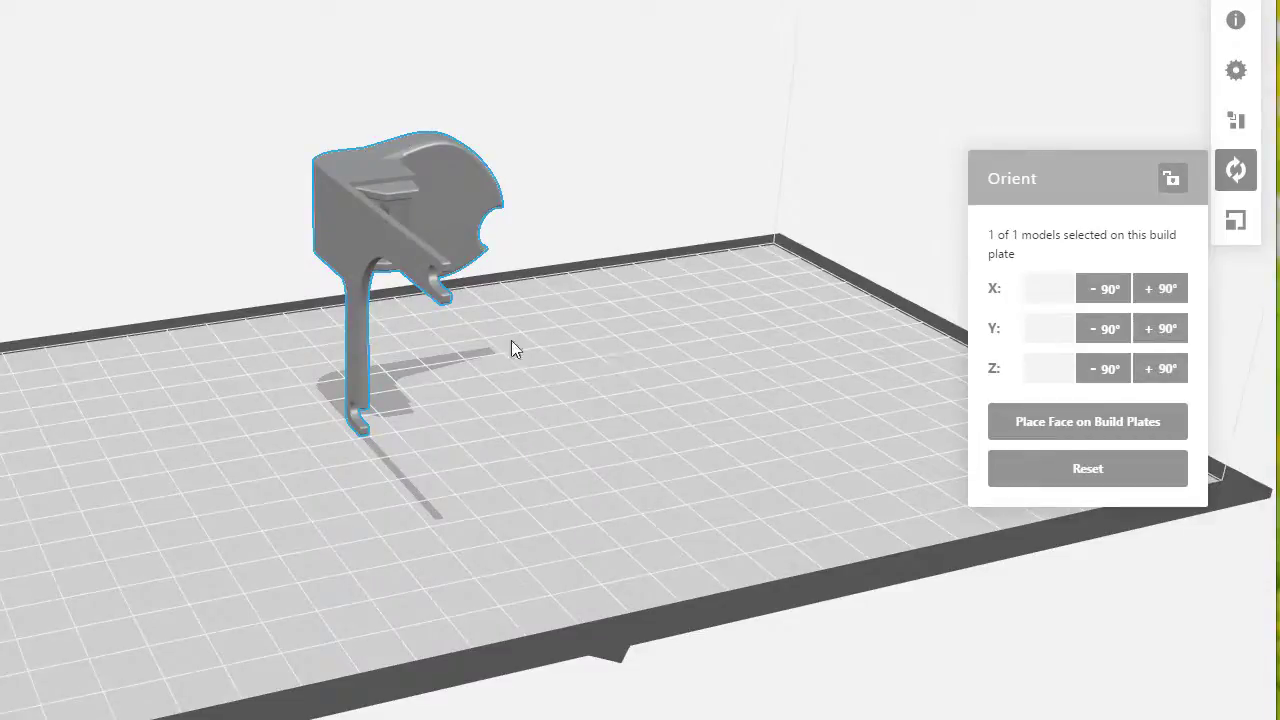
{"action": "right_click_drag", "start_coordinate": [333, 226], "coordinate": [543, 297]}
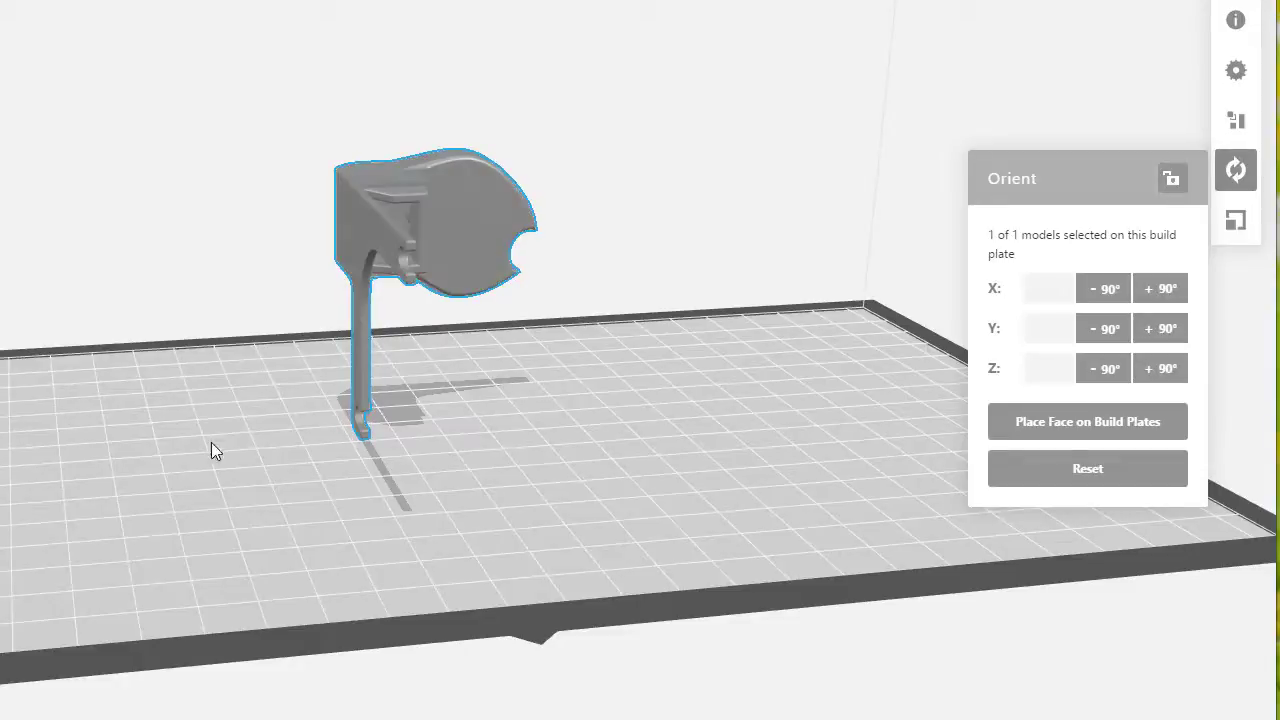
{"action": "right_click_drag", "start_coordinate": [468, 443], "coordinate": [500, 438]}
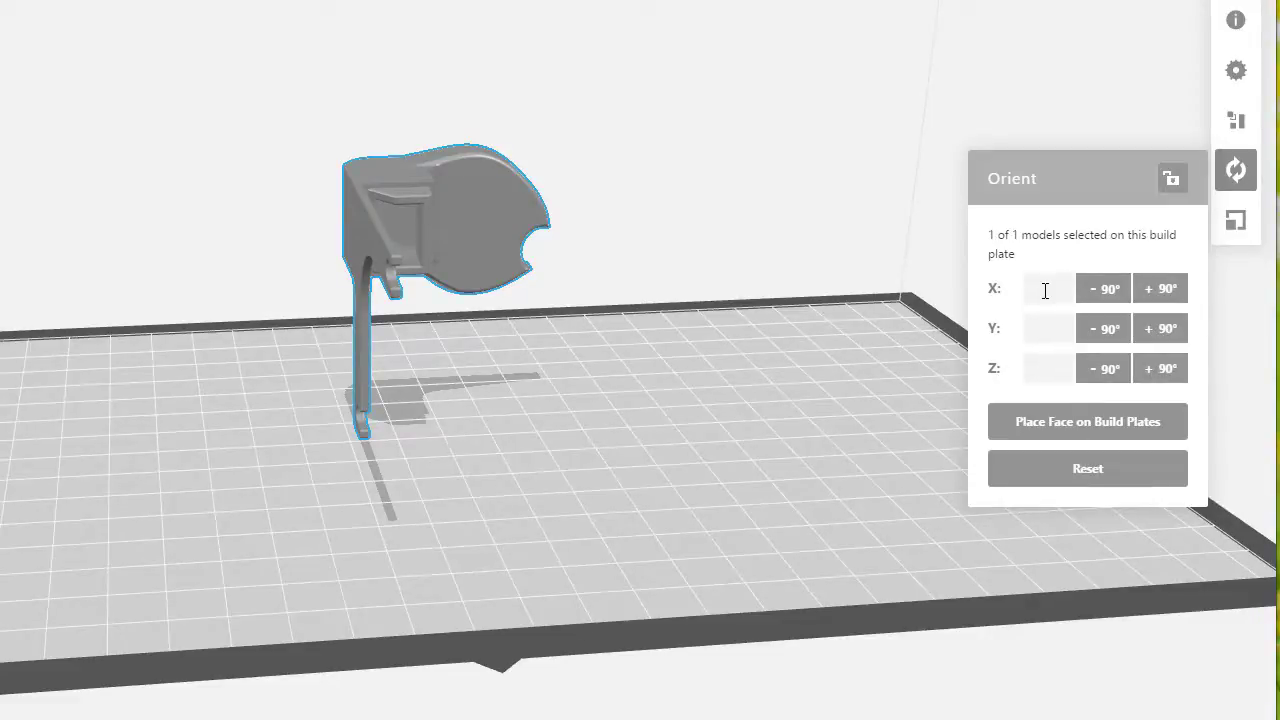
Use Place Face on Build Plates to orient the fan duct's large flat face to the bottom, and finish the placement
{"action": "left_click", "coordinate": [1108, 431]}
{"action": "right_click_drag", "start_coordinate": [539, 420], "coordinate": [700, 420]}
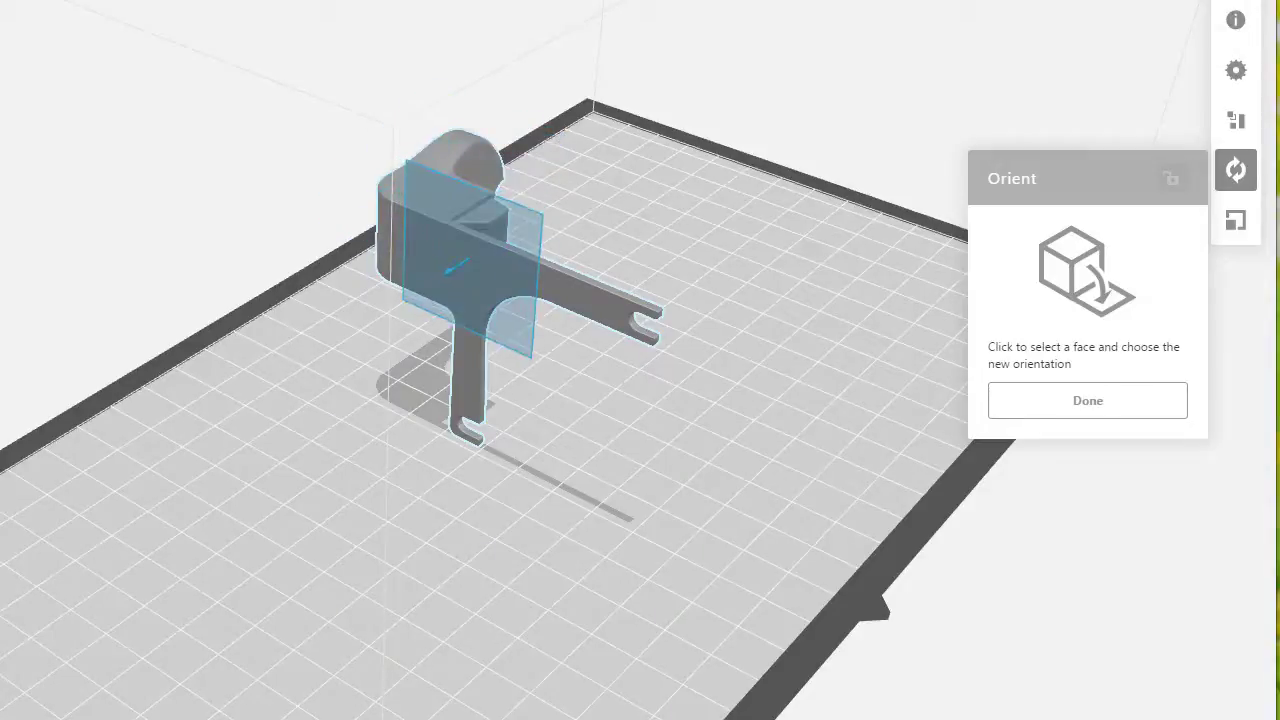
{"action": "right_click_drag", "start_coordinate": [612, 306], "coordinate": [550, 335]}
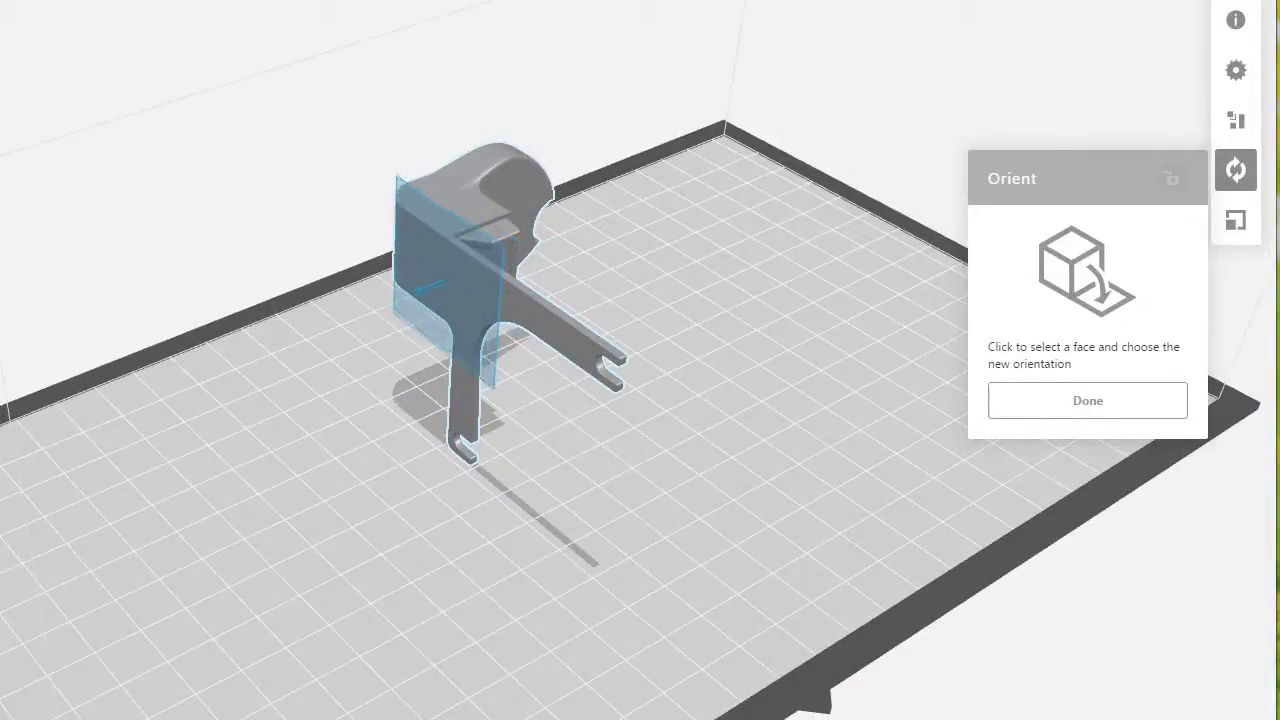
{"action": "left_click", "coordinate": [447, 283]}
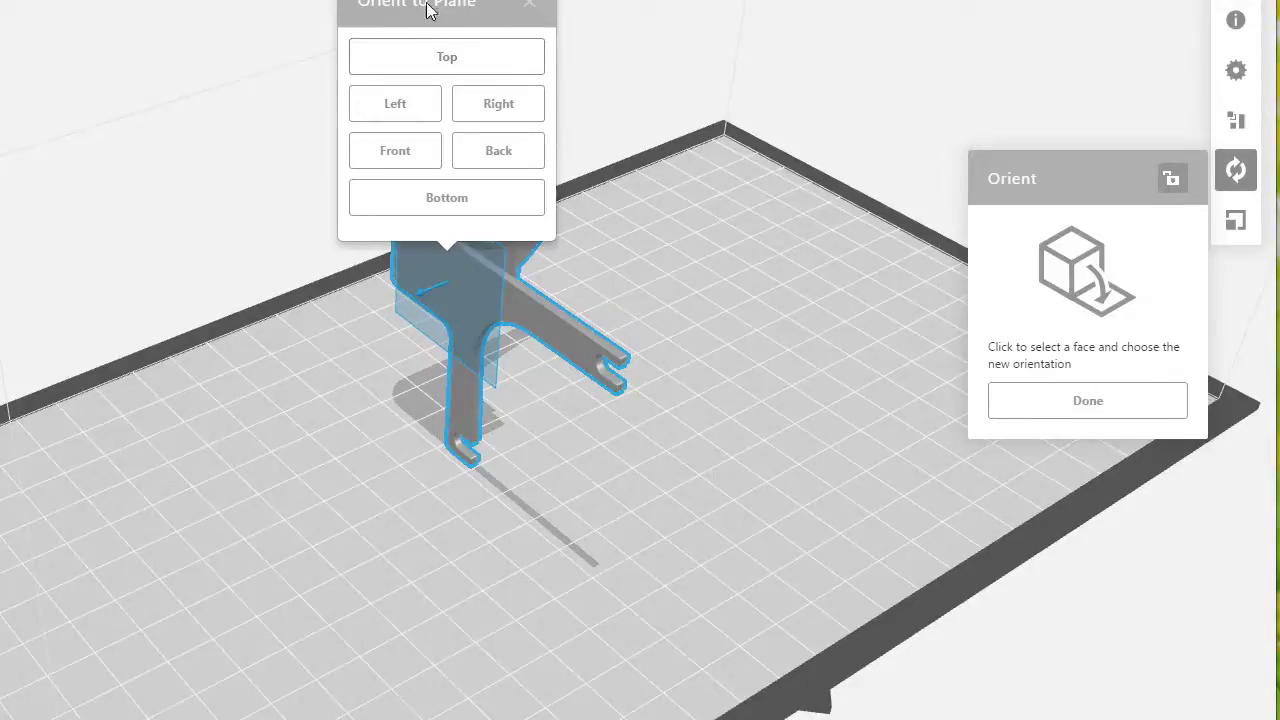
{"action": "left_click", "coordinate": [446, 200]}
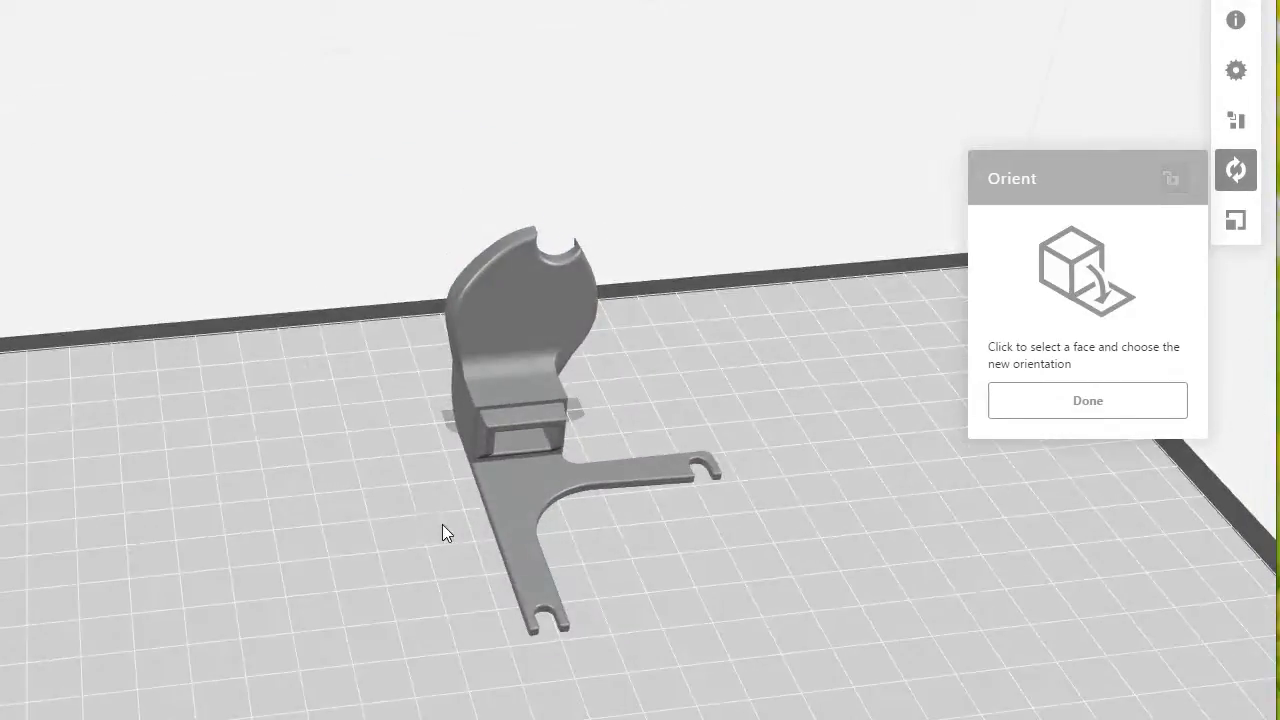
{"action": "left_click", "coordinate": [1106, 408]}
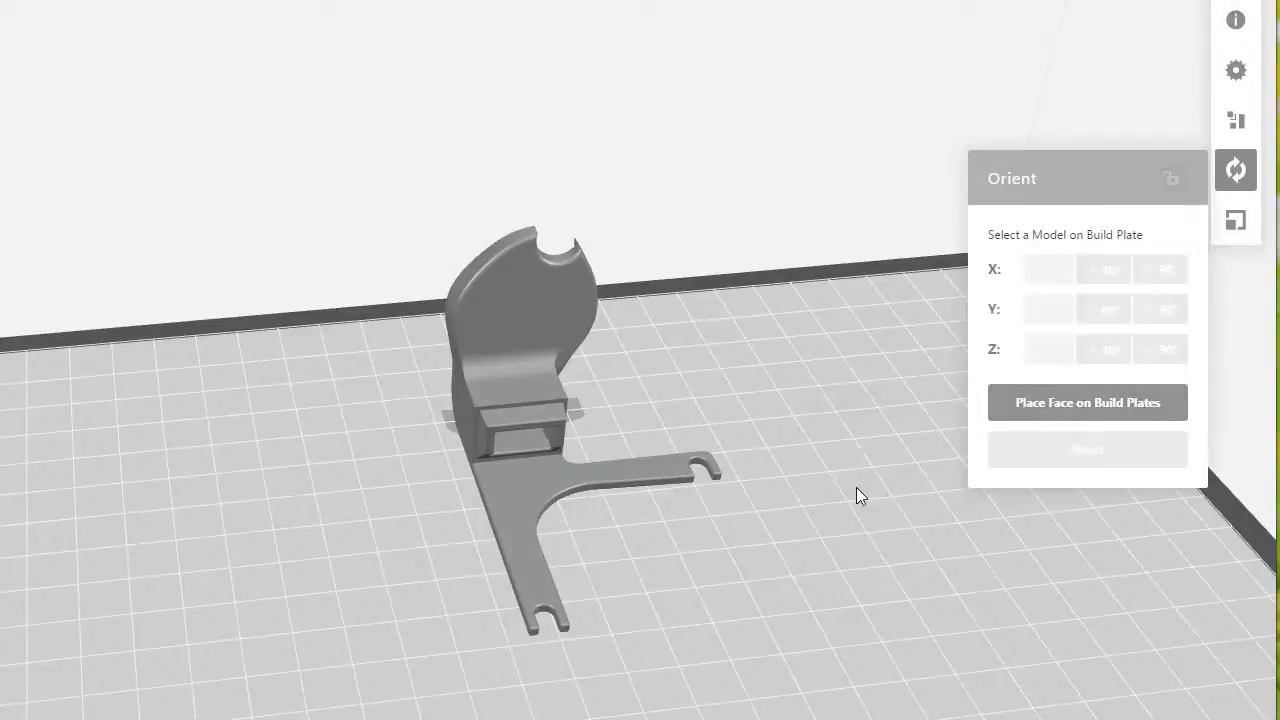
Activate scaling for the fan duct and move the model freehand slightly toward the front of the build plate
{"action": "scroll", "coordinate": [805, 436], "scroll_direction": "up", "scroll_amount": 3}
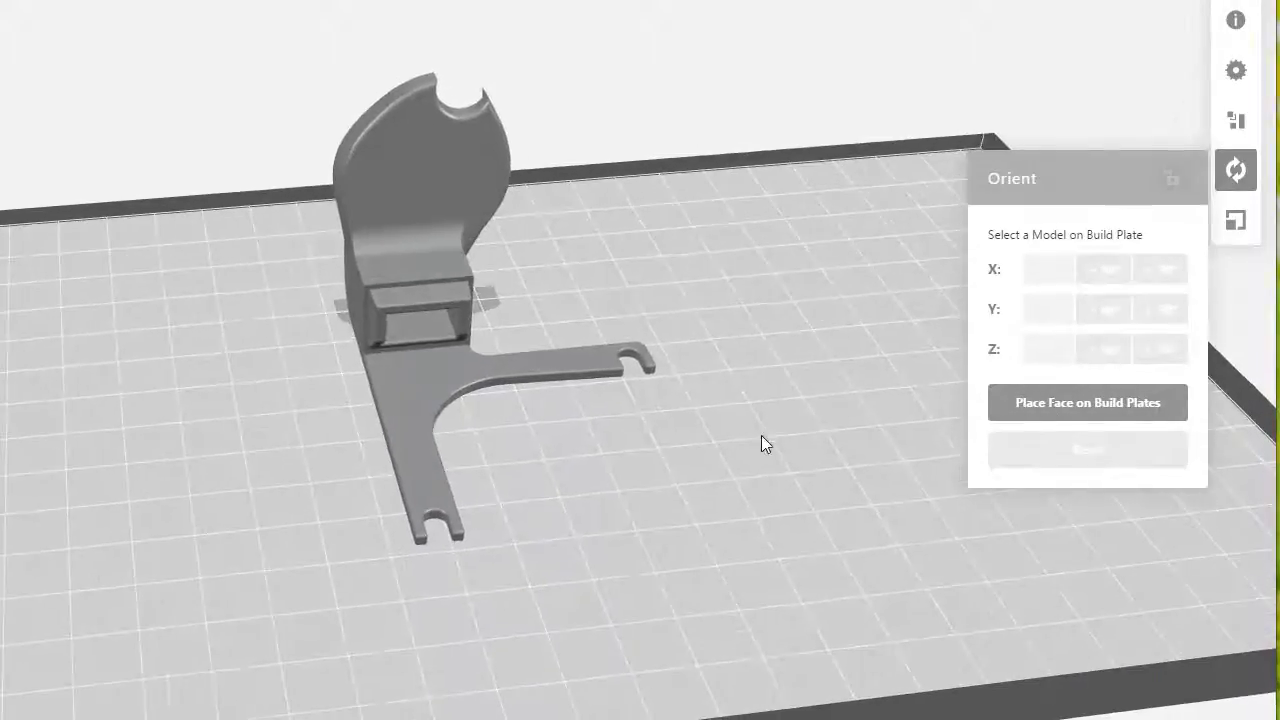
{"action": "right_click_drag", "start_coordinate": [761, 436], "coordinate": [713, 430]}
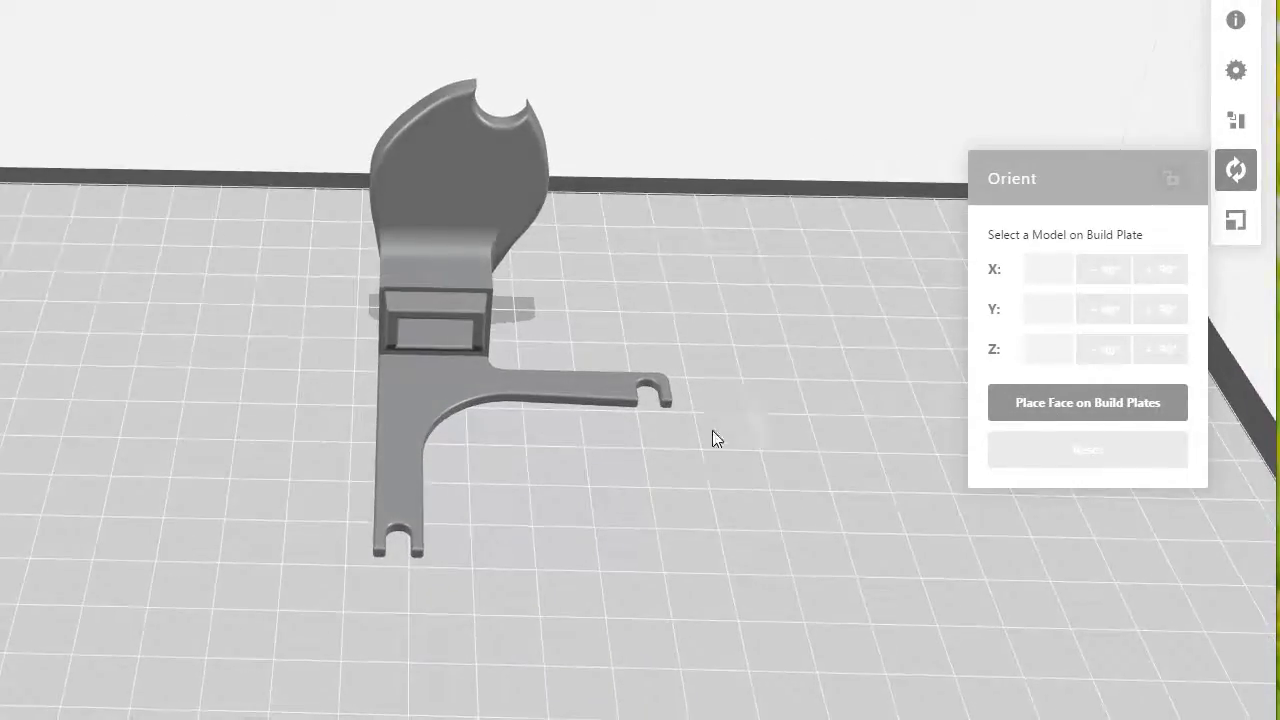
{"action": "left_click", "coordinate": [1236, 222]}
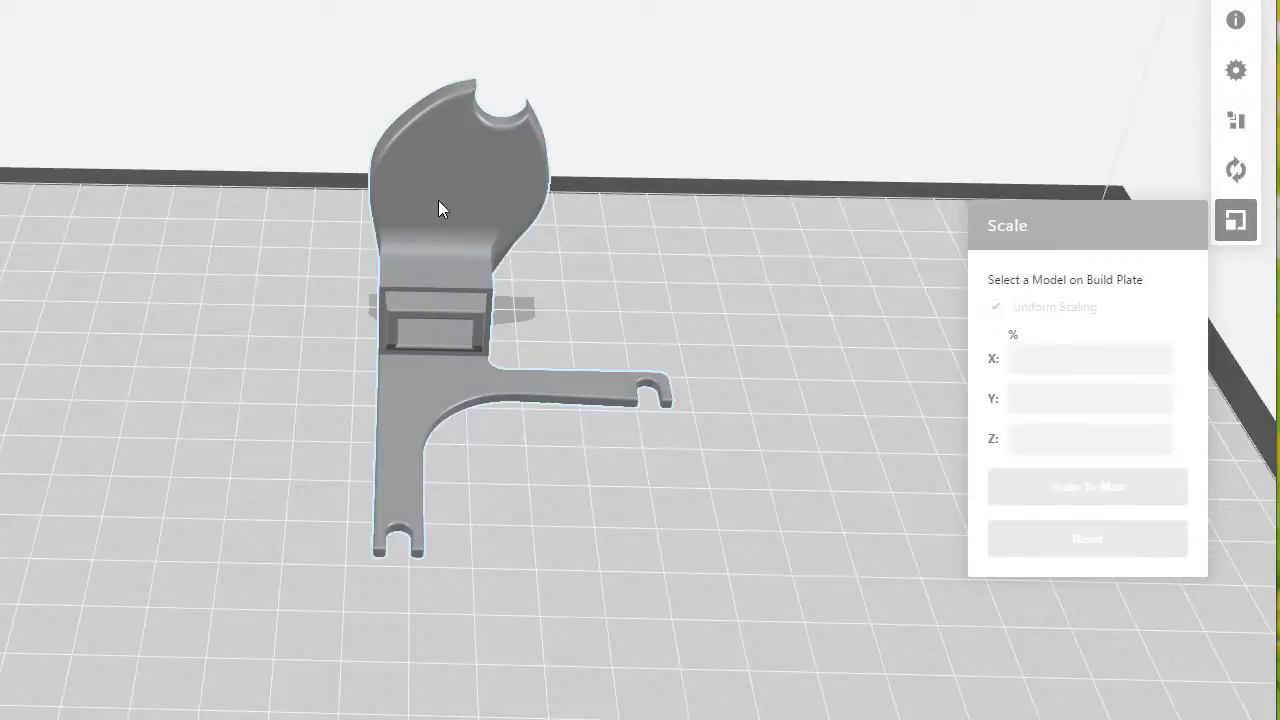
{"action": "left_click", "coordinate": [460, 250]}
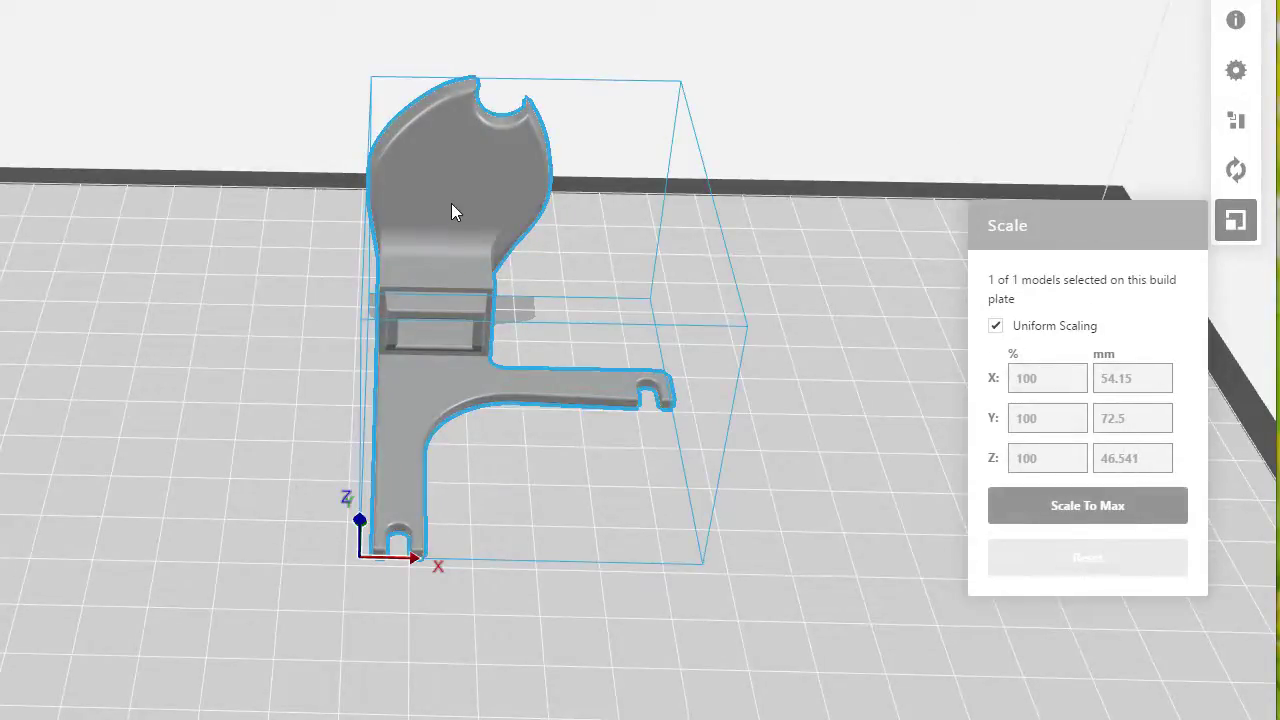
{"action": "mouse_move", "coordinate": [451, 208]}
{"action": "left_mouse_down"}
{"action": "mouse_move", "coordinate": [340, 223]}
{"action": "mouse_move", "coordinate": [457, 208]}
{"action": "mouse_move", "coordinate": [445, 224]}
{"action": "left_mouse_up"}
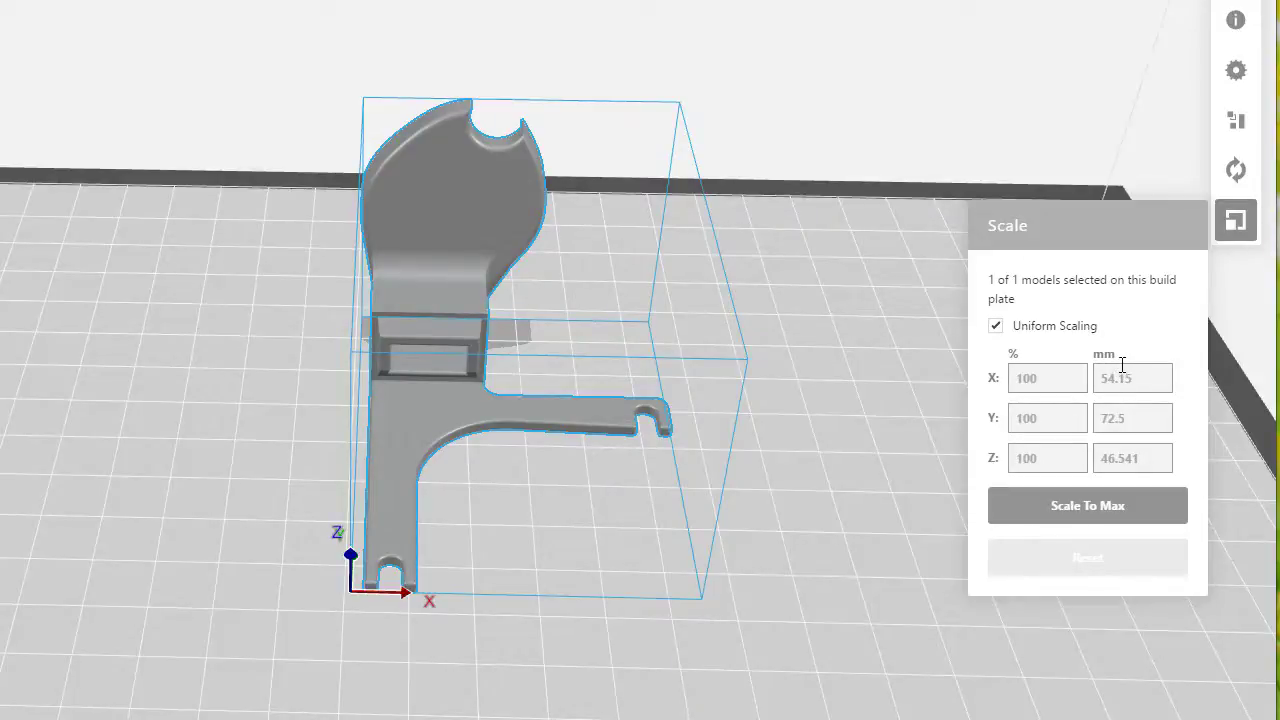
Scale the fan duct uniformly to 50% using its Z percentage
{"action": "left_click", "coordinate": [1046, 458]}
{"action": "key", "text": "BackSpace"}
{"action": "key", "text": "BackSpace"}
{"action": "key", "text": "BackSpace"}
{"action": "type", "text": "50"}
{"action": "key", "text": "Return"}
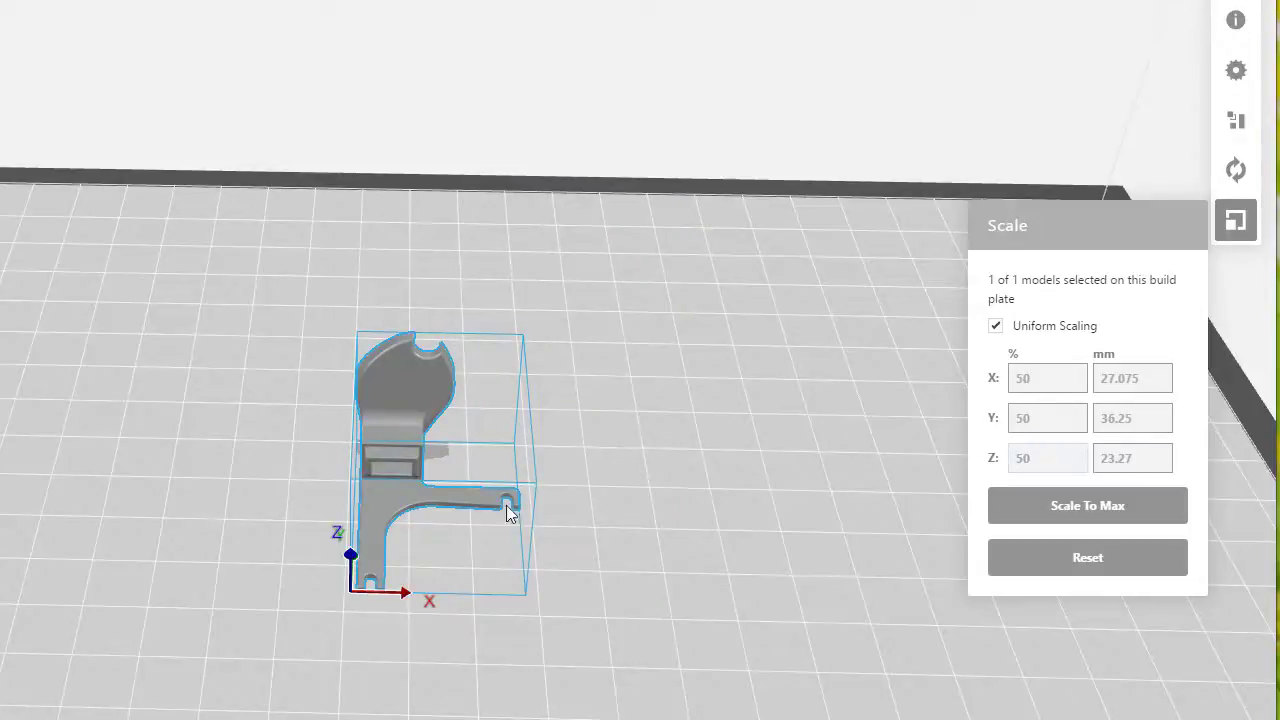
Scale the fan duct uniformly to 35% using its X percentage
{"action": "scroll", "coordinate": [419, 513], "scroll_direction": "up", "scroll_amount": 5}
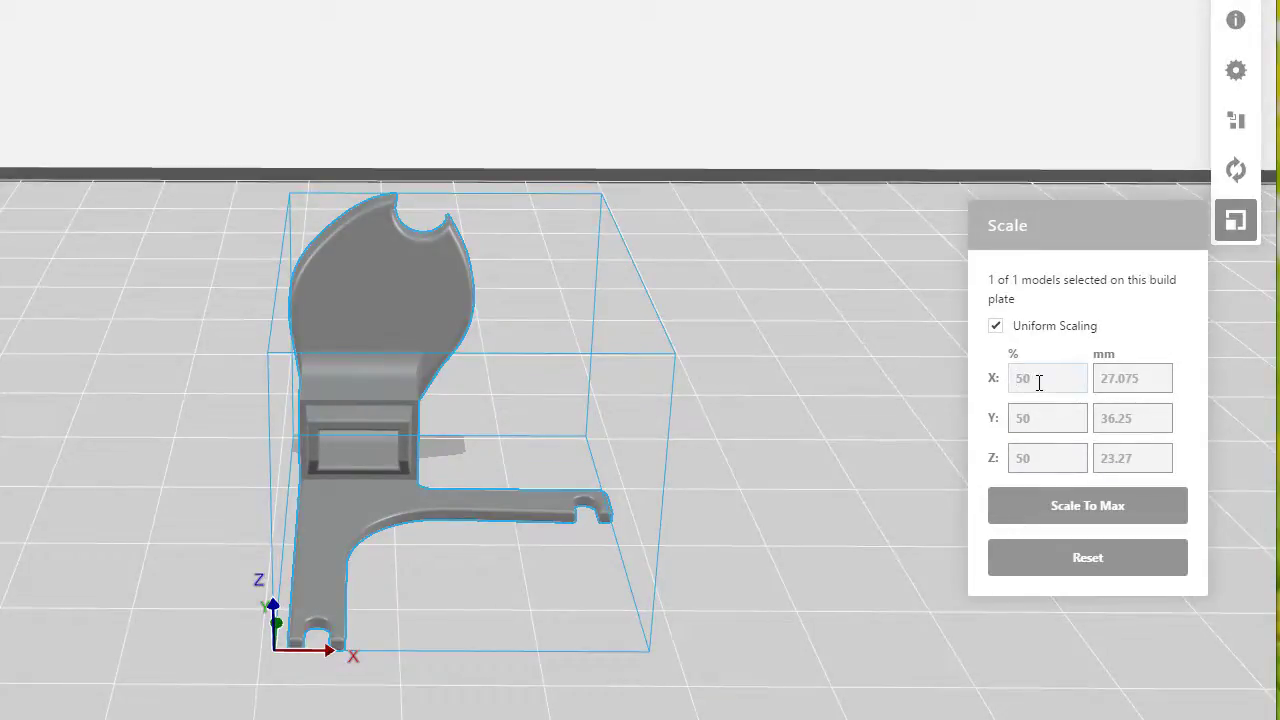
{"action": "key", "text": "Return"}
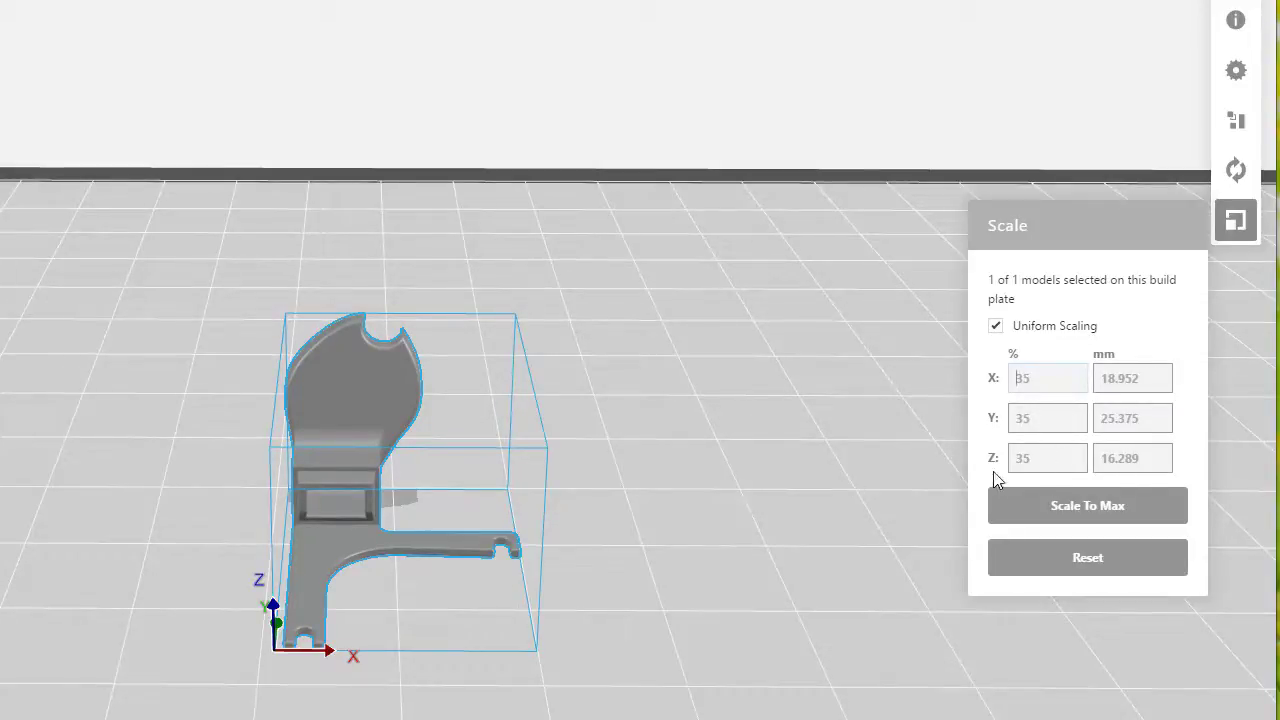
{"action": "scroll", "coordinate": [777, 461], "scroll_direction": "down", "scroll_amount": 5}
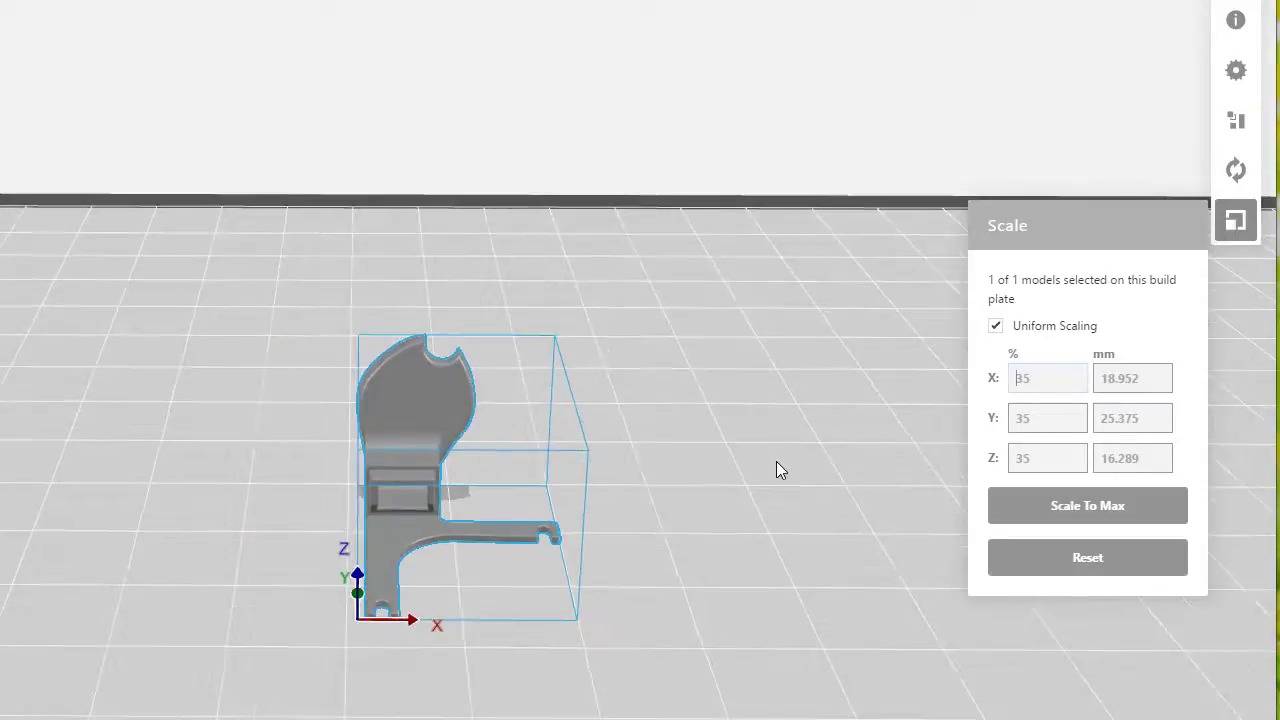
{"action": "middle_click_drag", "start_coordinate": [688, 494], "coordinate": [579, 420]}
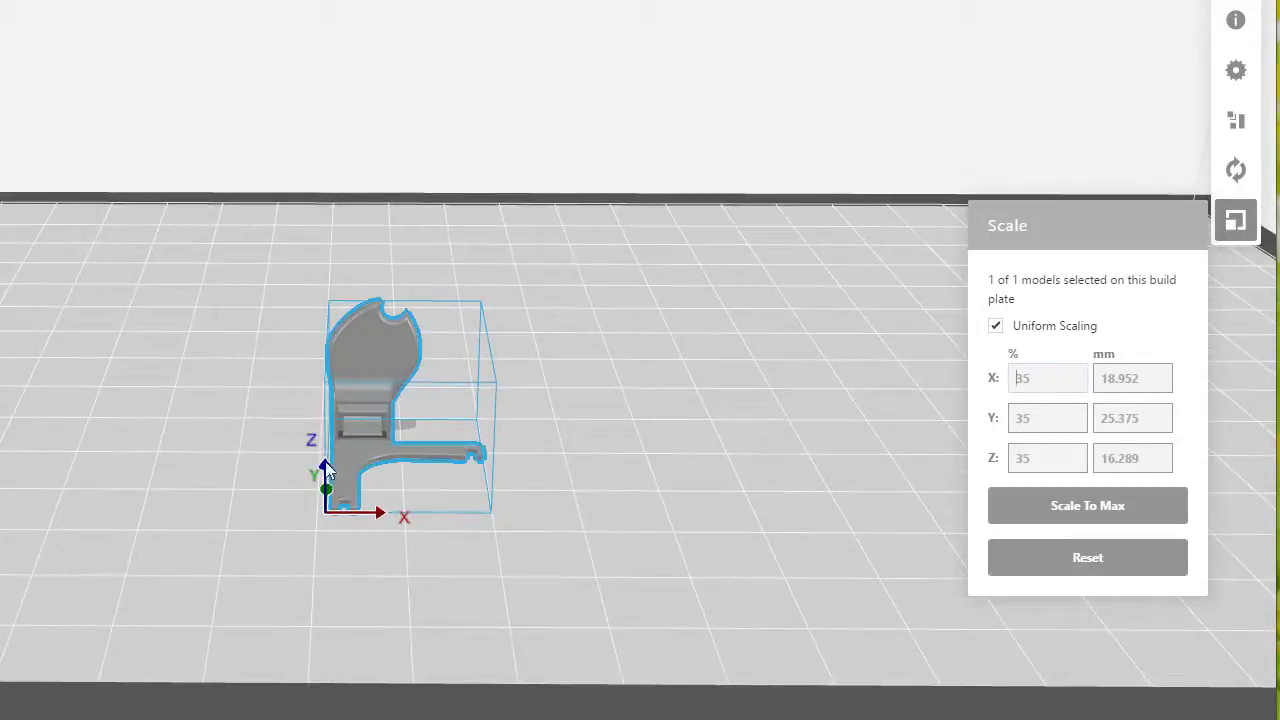
Scale the fan duct uniformly to a Z size of 80 mm and move it freehand toward the front of the build plate
{"action": "left_click", "coordinate": [1149, 460]}
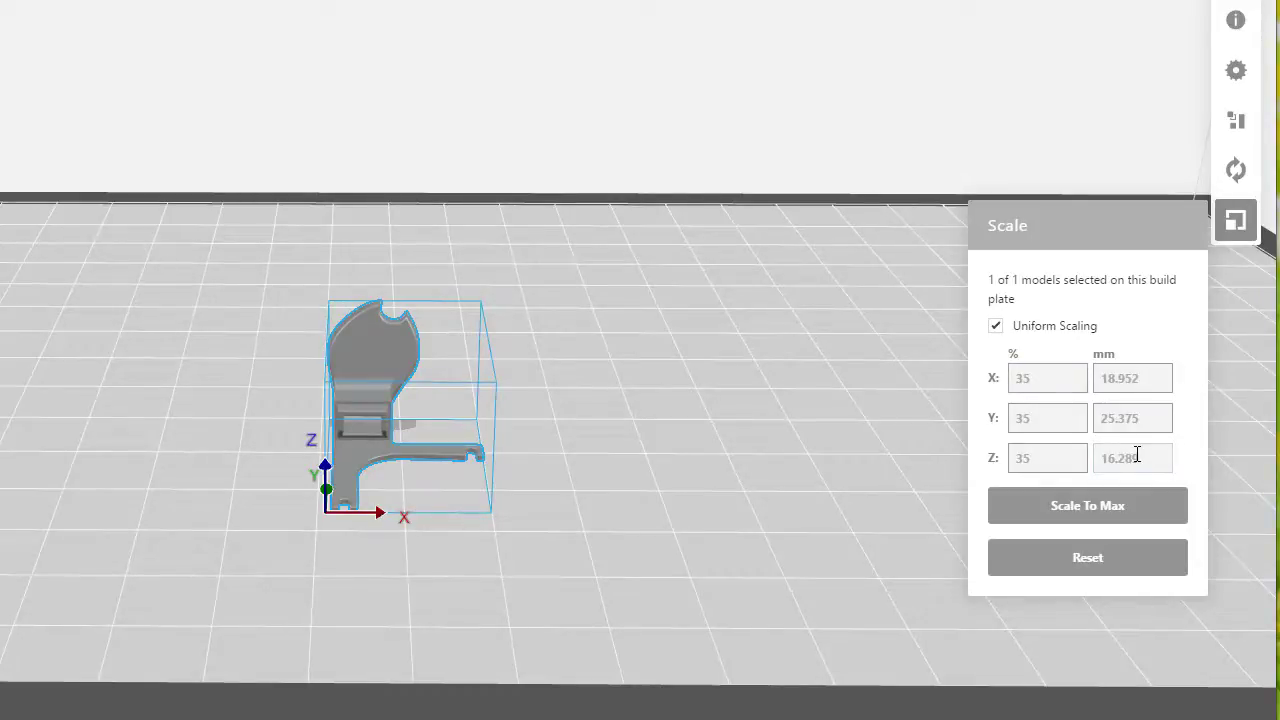
{"action": "key", "text": "ctrl+a"}
{"action": "type", "text": "80"}
{"action": "key", "text": "Return"}
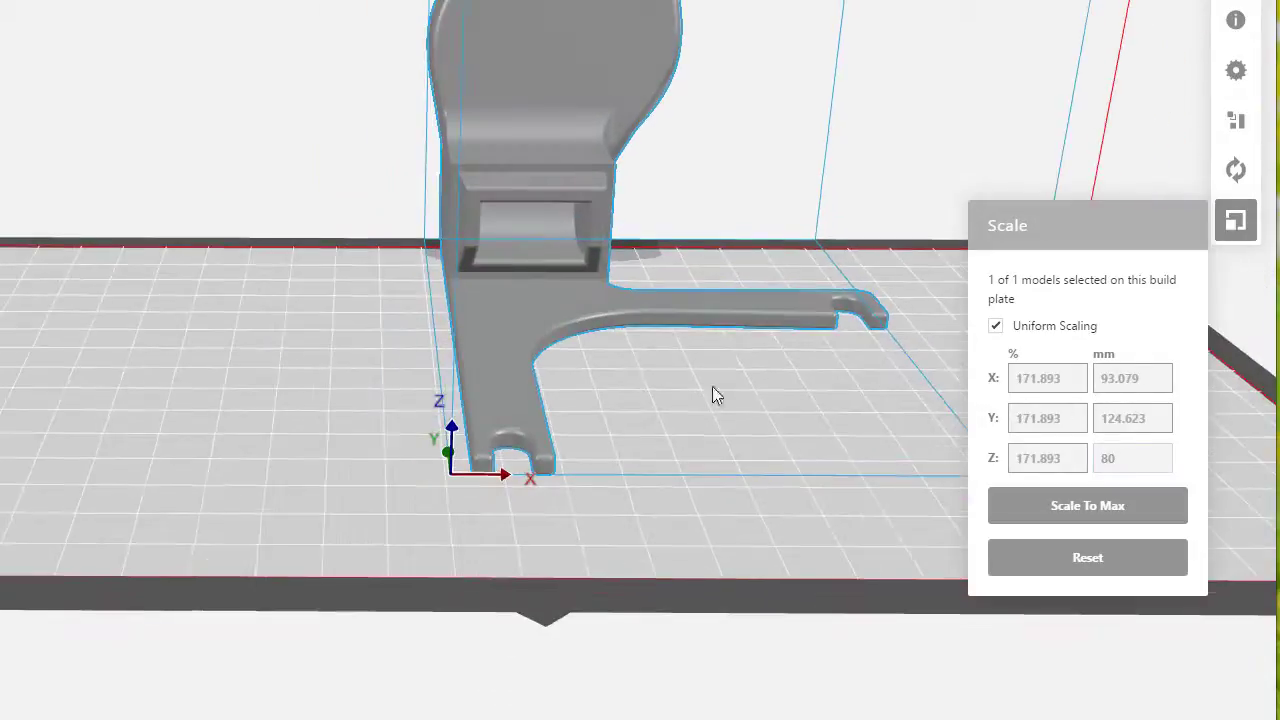
{"action": "middle_click_drag", "start_coordinate": [713, 387], "coordinate": [422, 441]}
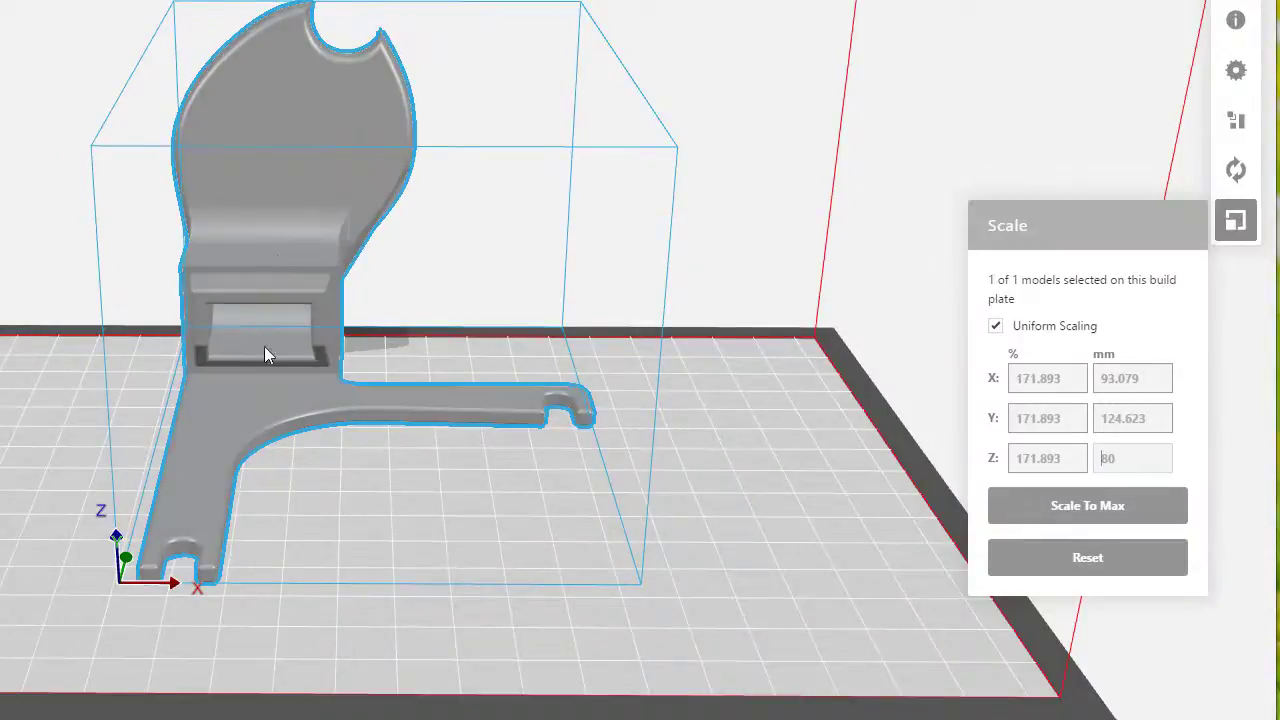
{"action": "left_click_drag", "start_coordinate": [266, 354], "coordinate": [237, 291]}
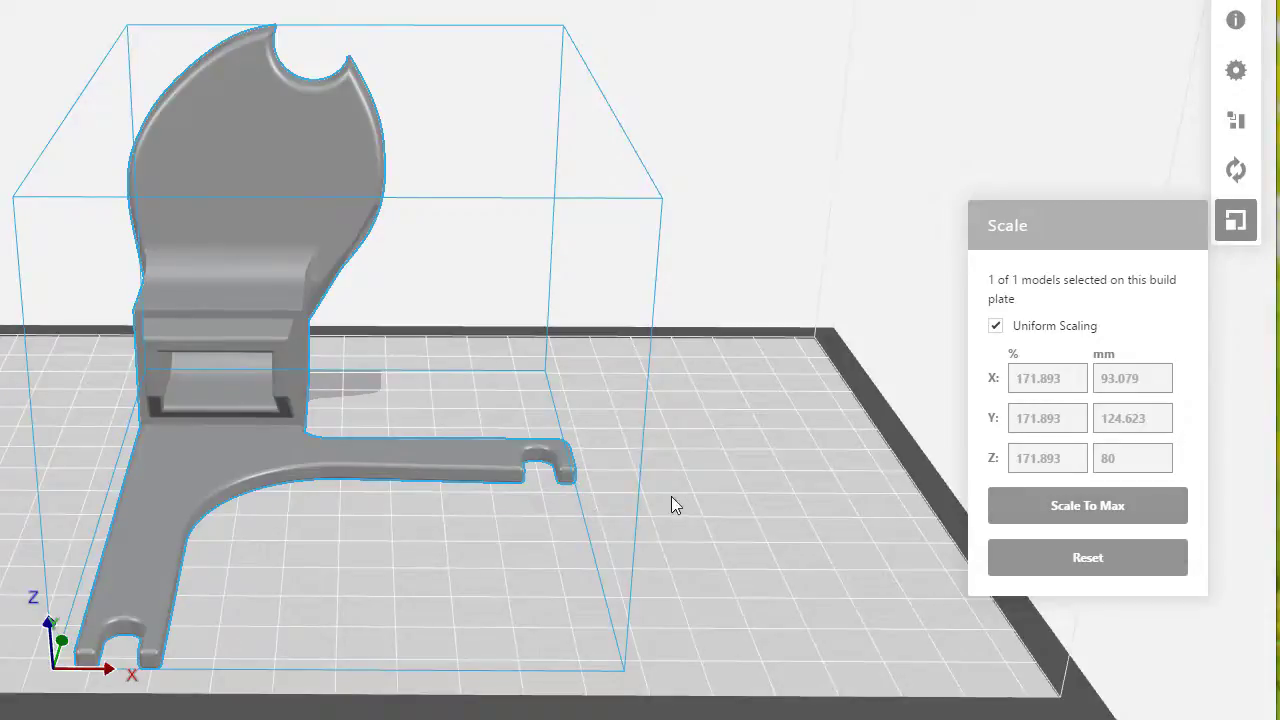
Try stretching the fan duct with uniform scaling off and an X size of 46 mm, and deselect the model
{"action": "right_click_drag", "start_coordinate": [623, 411], "coordinate": [683, 454]}
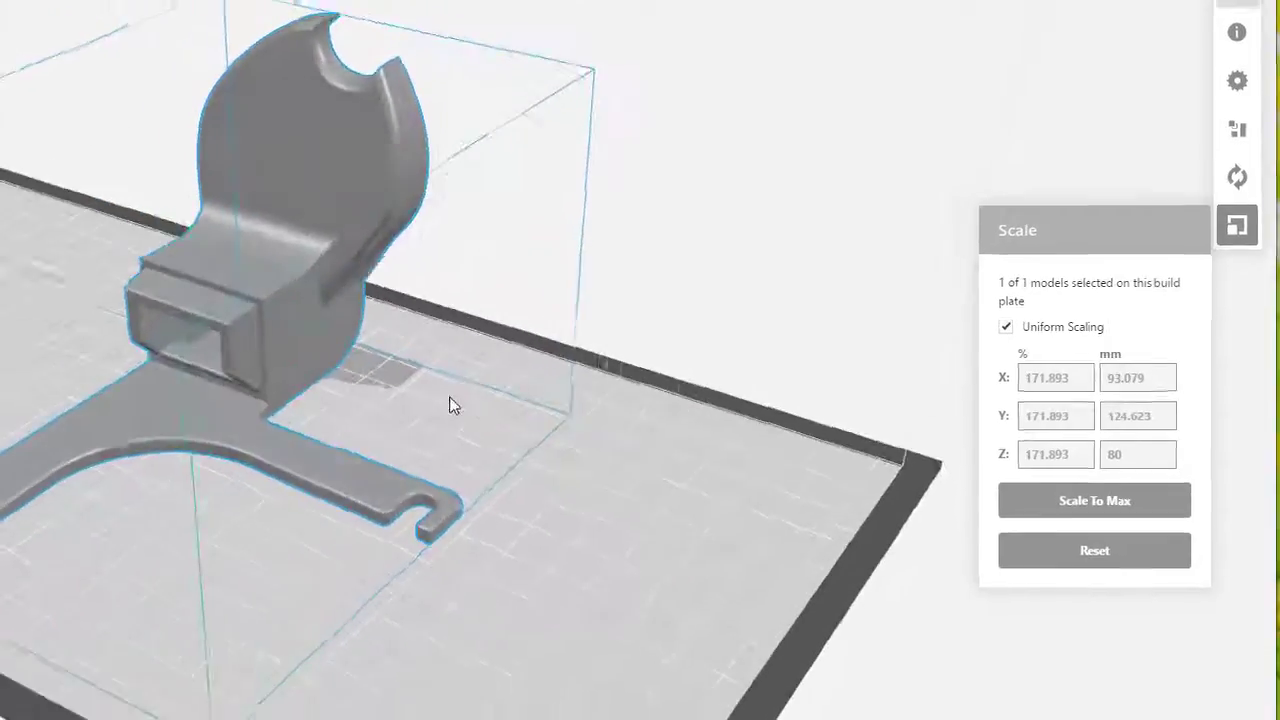
{"action": "right_click_drag", "start_coordinate": [449, 398], "coordinate": [450, 458]}
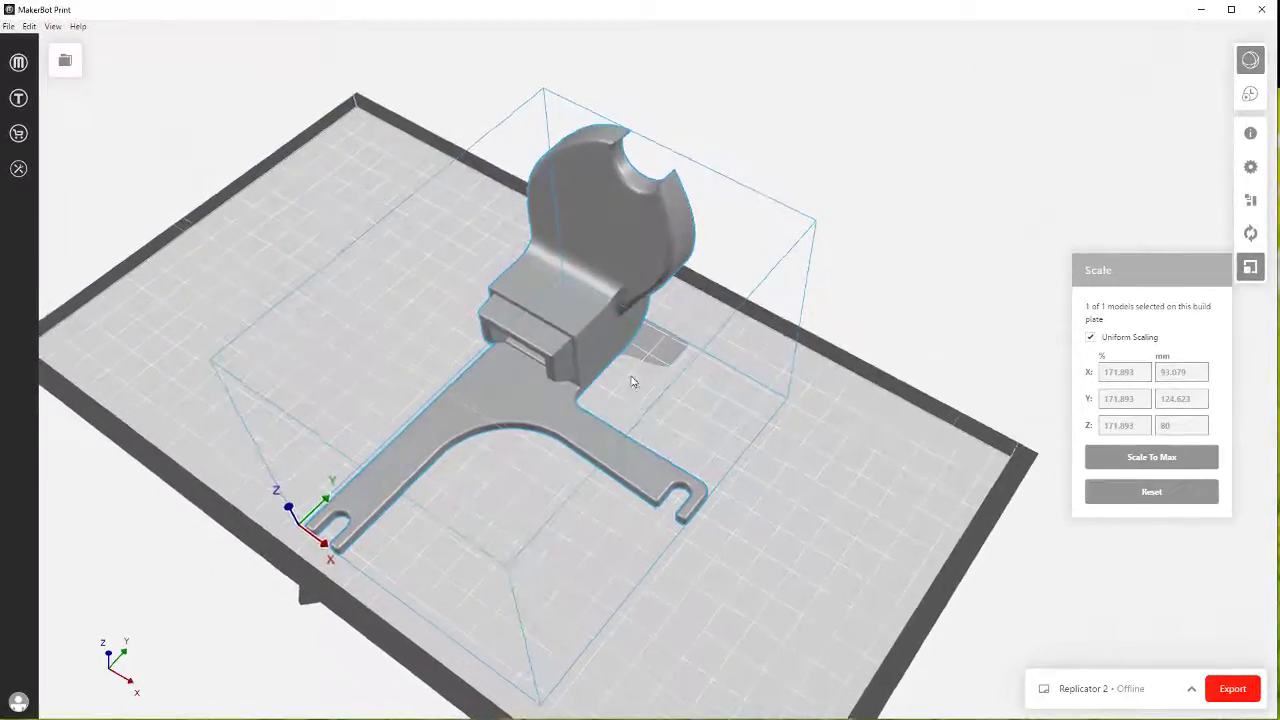
{"action": "right_click_drag", "start_coordinate": [700, 391], "coordinate": [570, 330]}
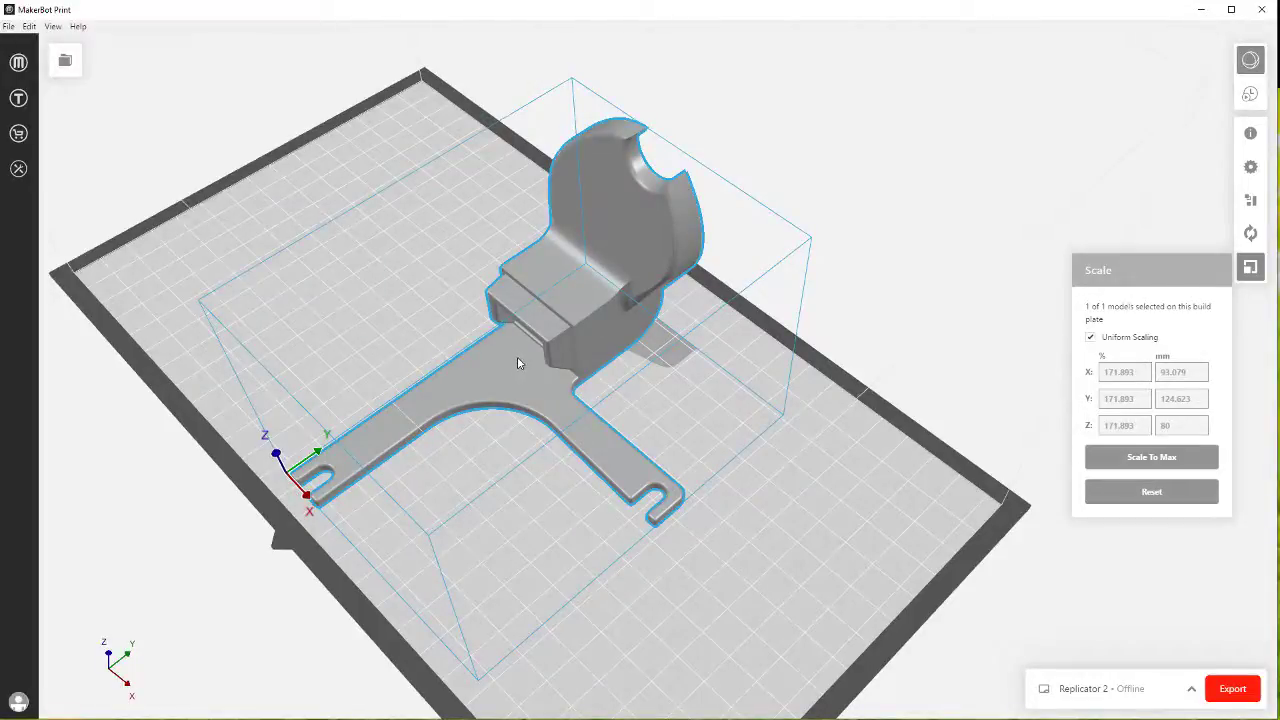
{"action": "right_click_drag", "start_coordinate": [550, 335], "coordinate": [292, 498]}
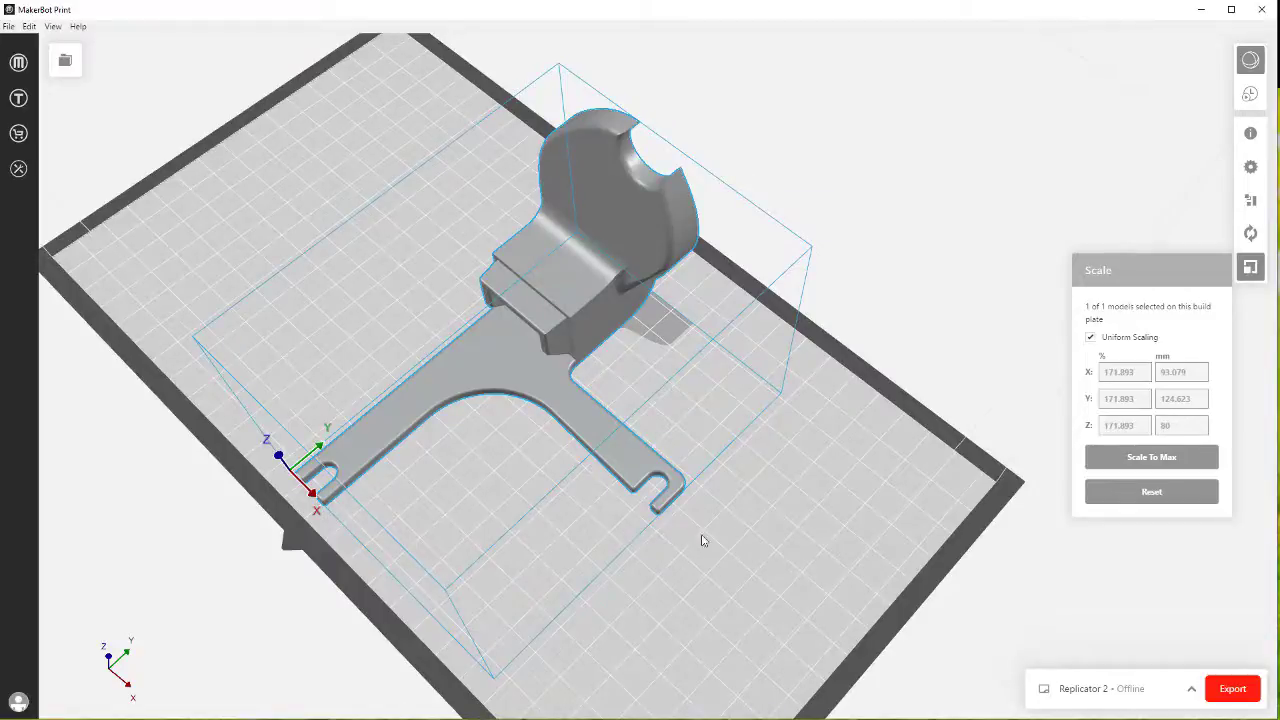
{"action": "right_click_drag", "start_coordinate": [754, 464], "coordinate": [650, 404]}
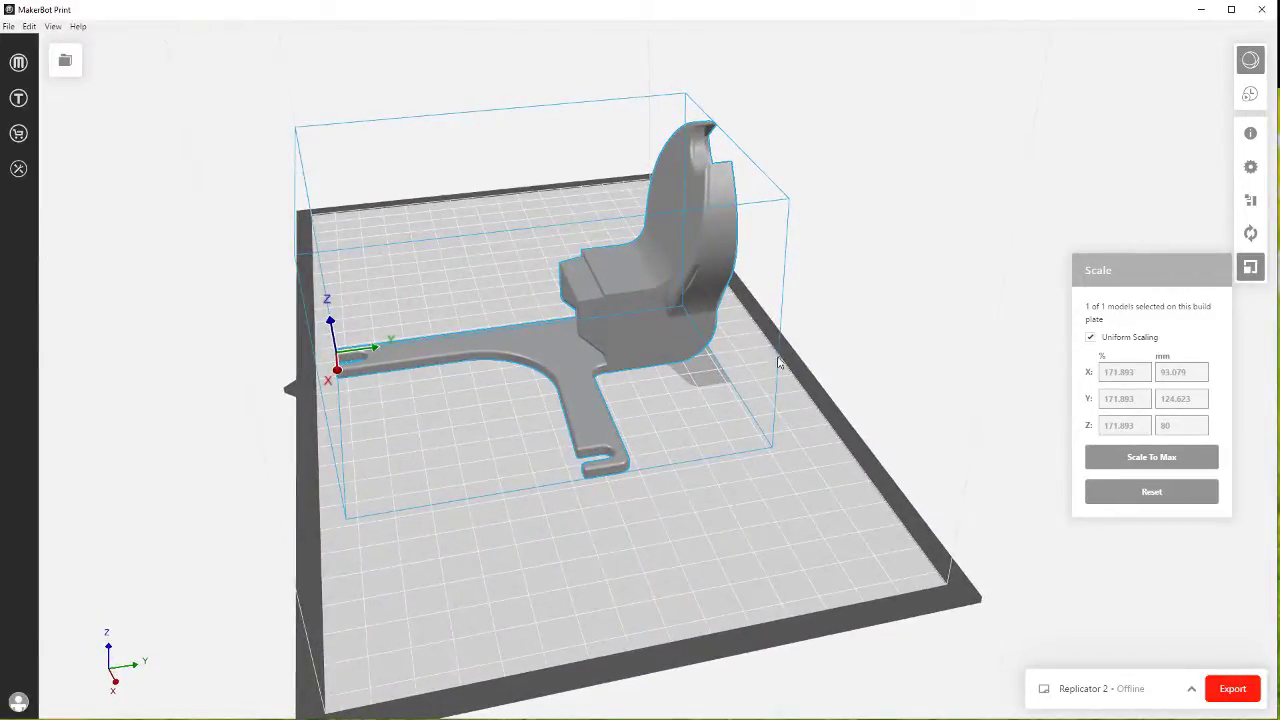
{"action": "right_click_drag", "start_coordinate": [779, 363], "coordinate": [762, 441]}
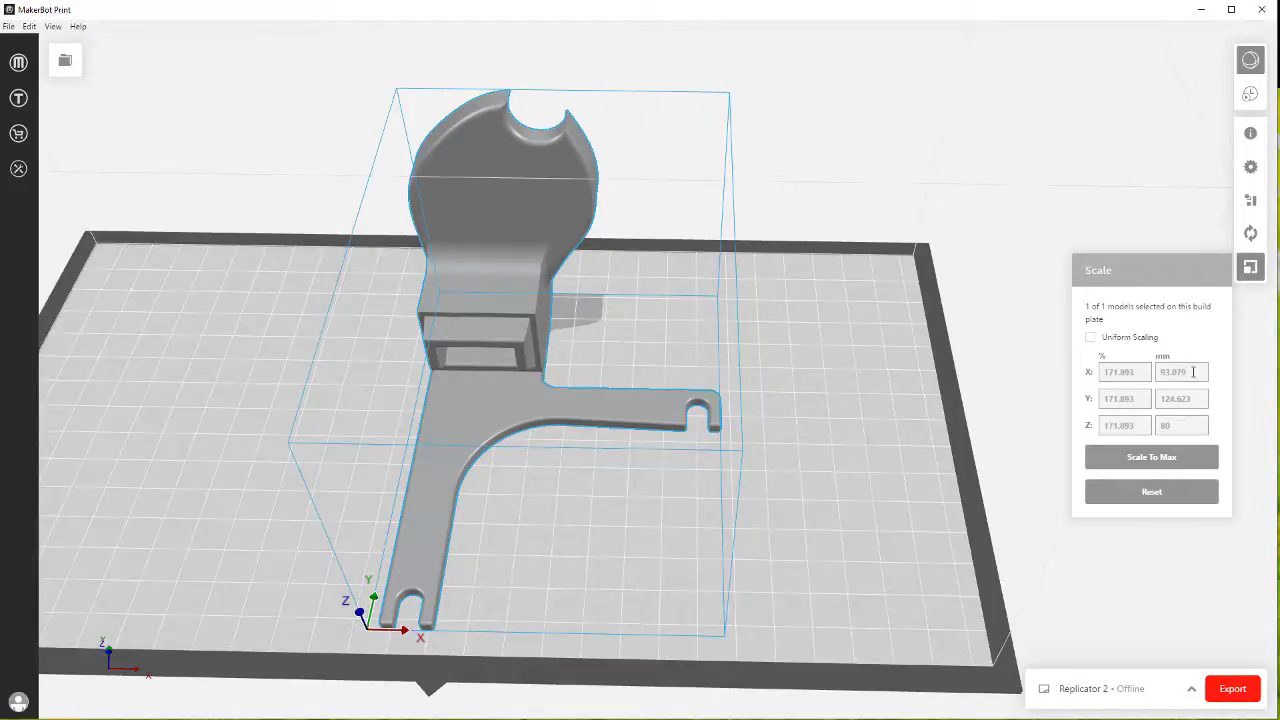
{"action": "left_click", "coordinate": [1182, 372]}
{"action": "type", "text": "46"}
{"action": "key", "text": "Return"}
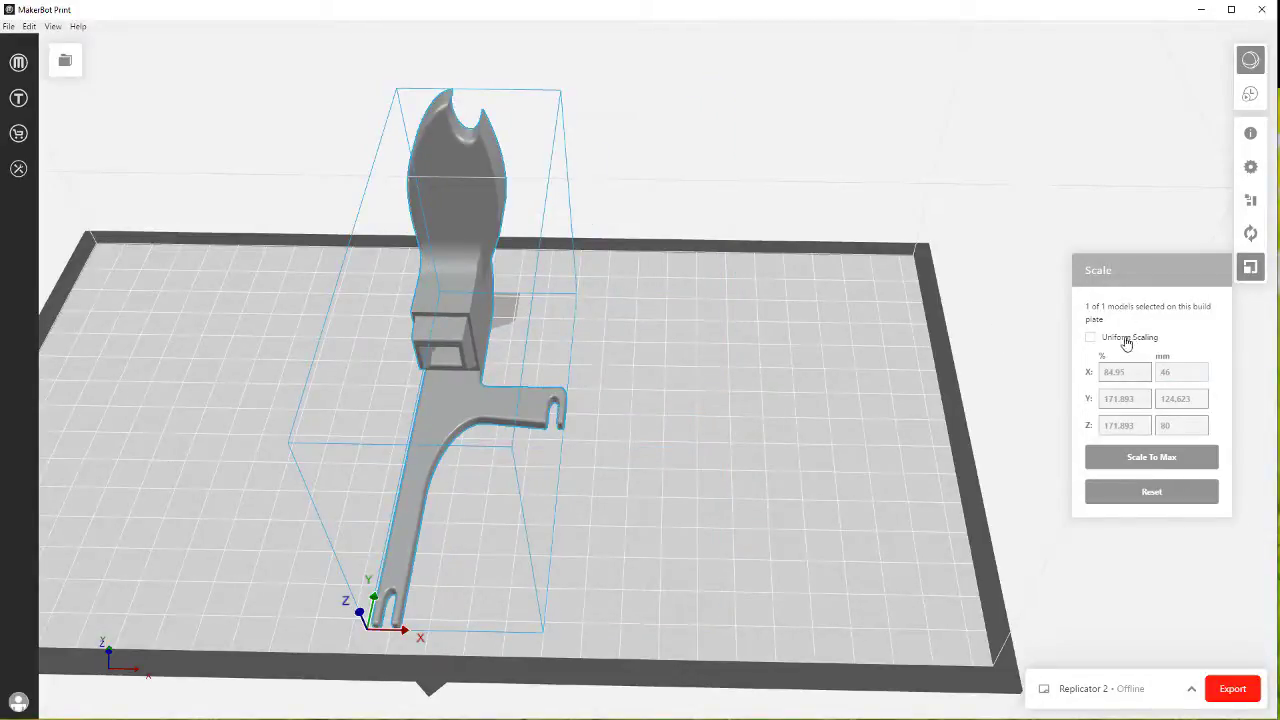
{"action": "right_click_drag", "start_coordinate": [494, 313], "coordinate": [522, 294]}
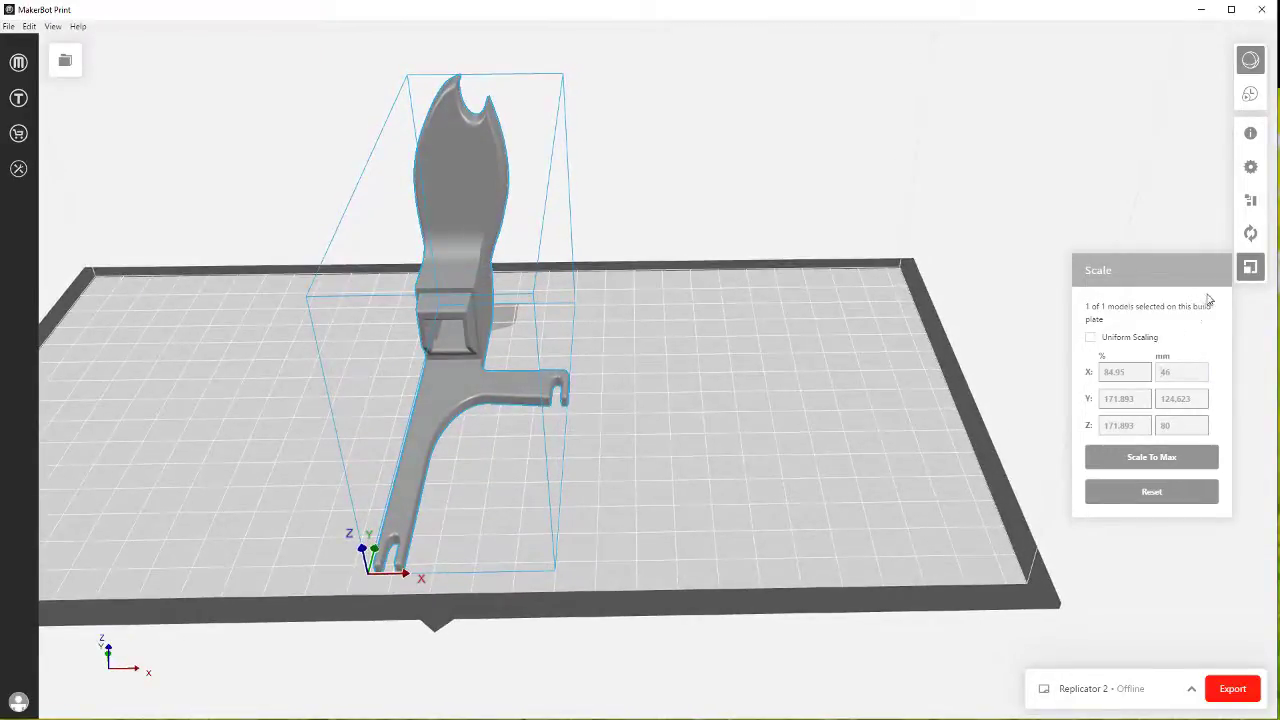
{"action": "left_click", "coordinate": [863, 366]}
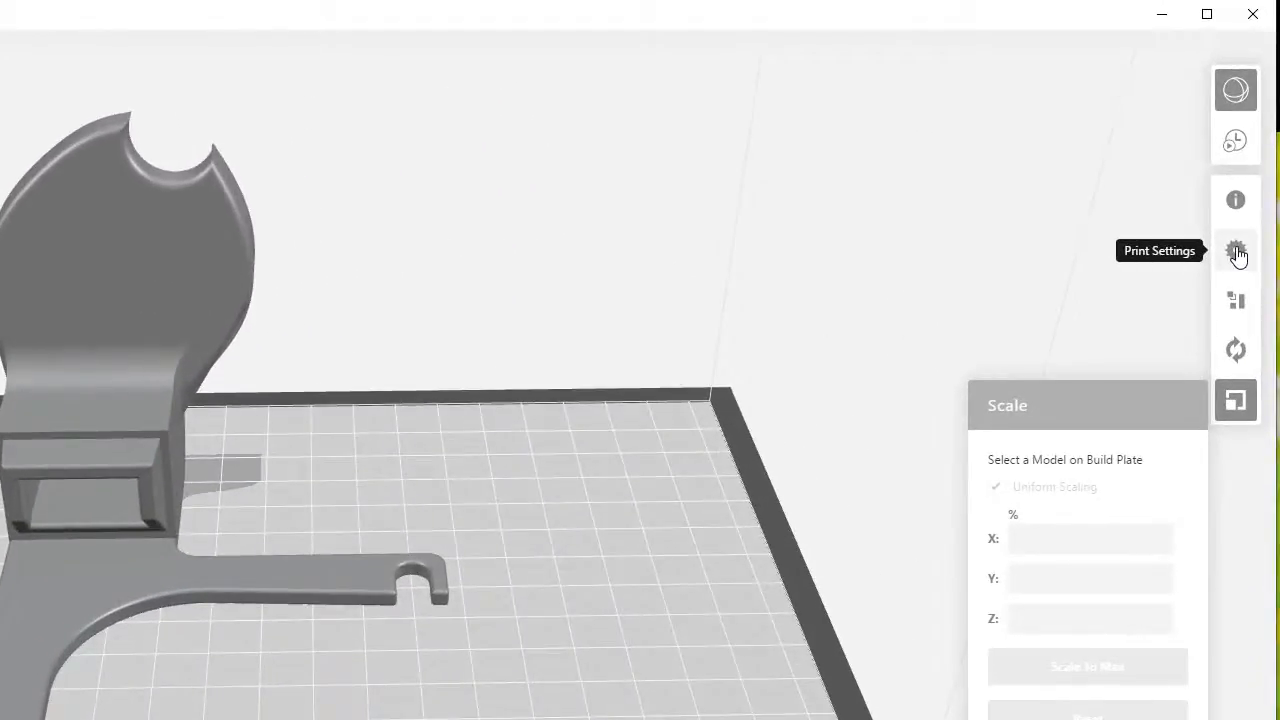
Review the default print modes in the print settings and keep Balanced
{"action": "left_click", "coordinate": [1237, 254]}
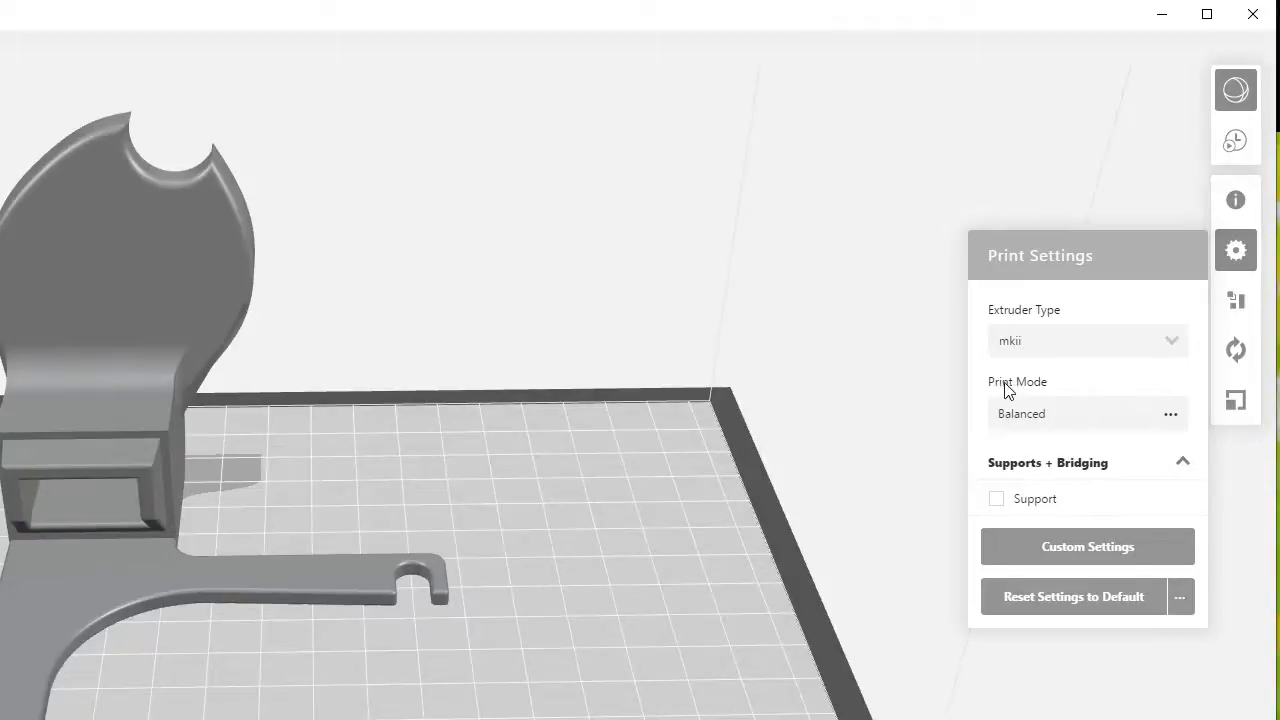
{"action": "left_click", "coordinate": [1169, 418]}
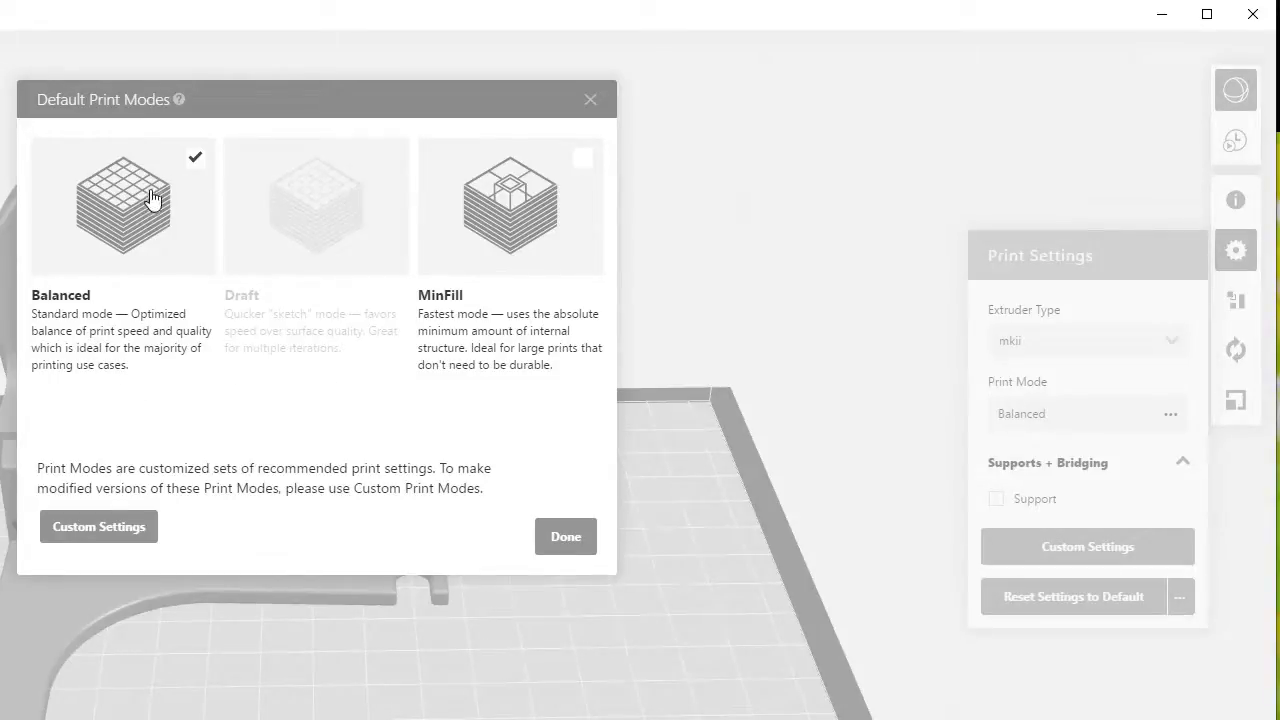
{"action": "left_click", "coordinate": [565, 540]}
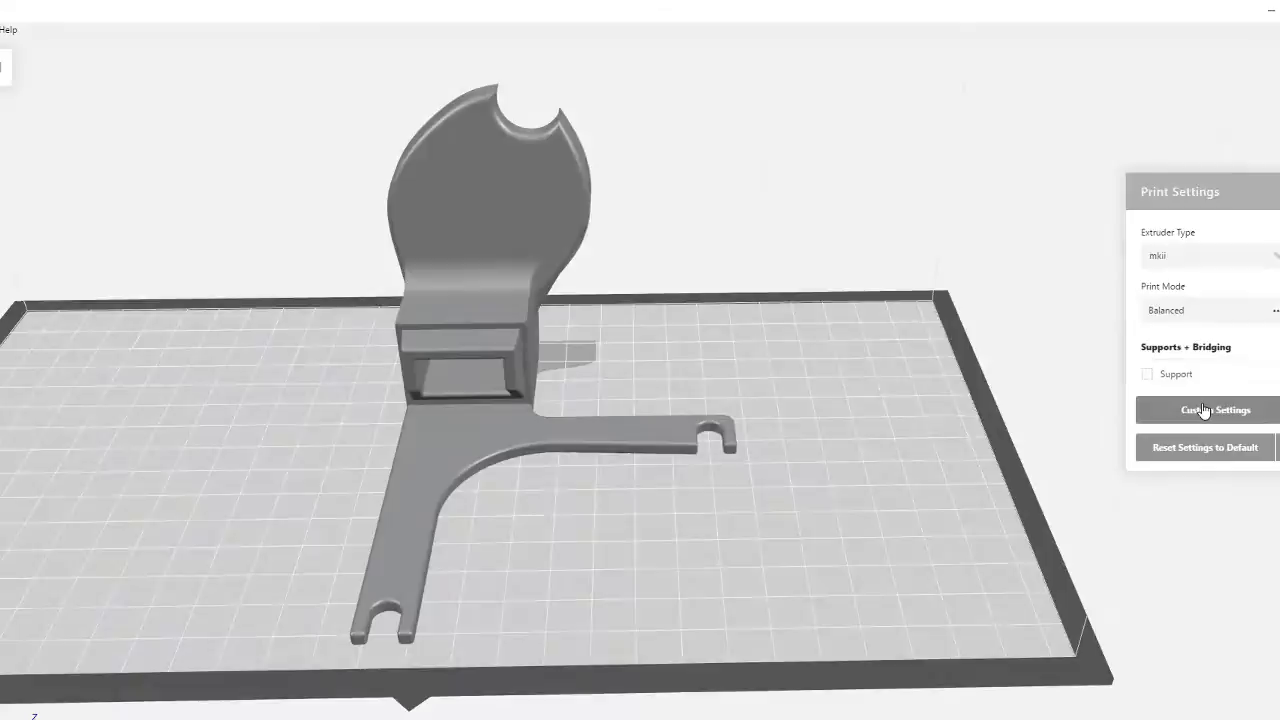
Look through the custom print mode settings of Balanced, from quick settings, printer and extruder to supports and base layer, without changing them
{"action": "left_click", "coordinate": [1204, 410]}
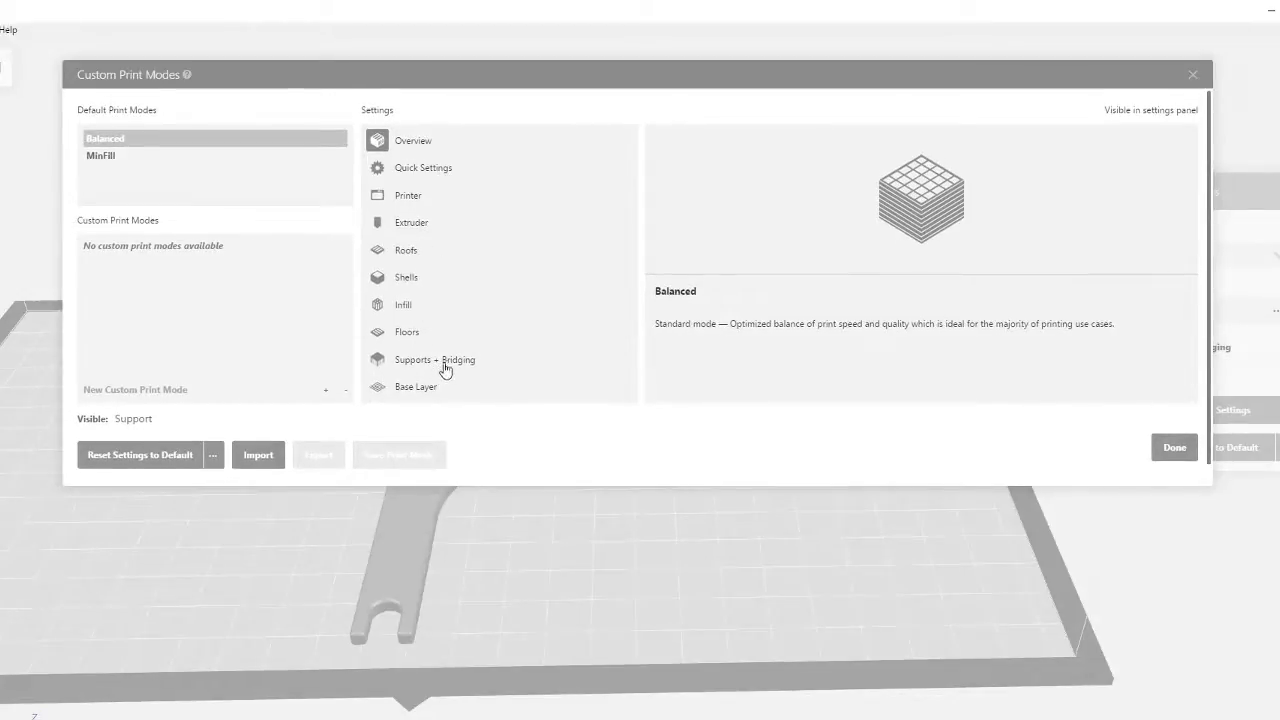
{"action": "left_click", "coordinate": [418, 168]}
{"action": "left_click", "coordinate": [410, 196]}
{"action": "left_click", "coordinate": [414, 226]}
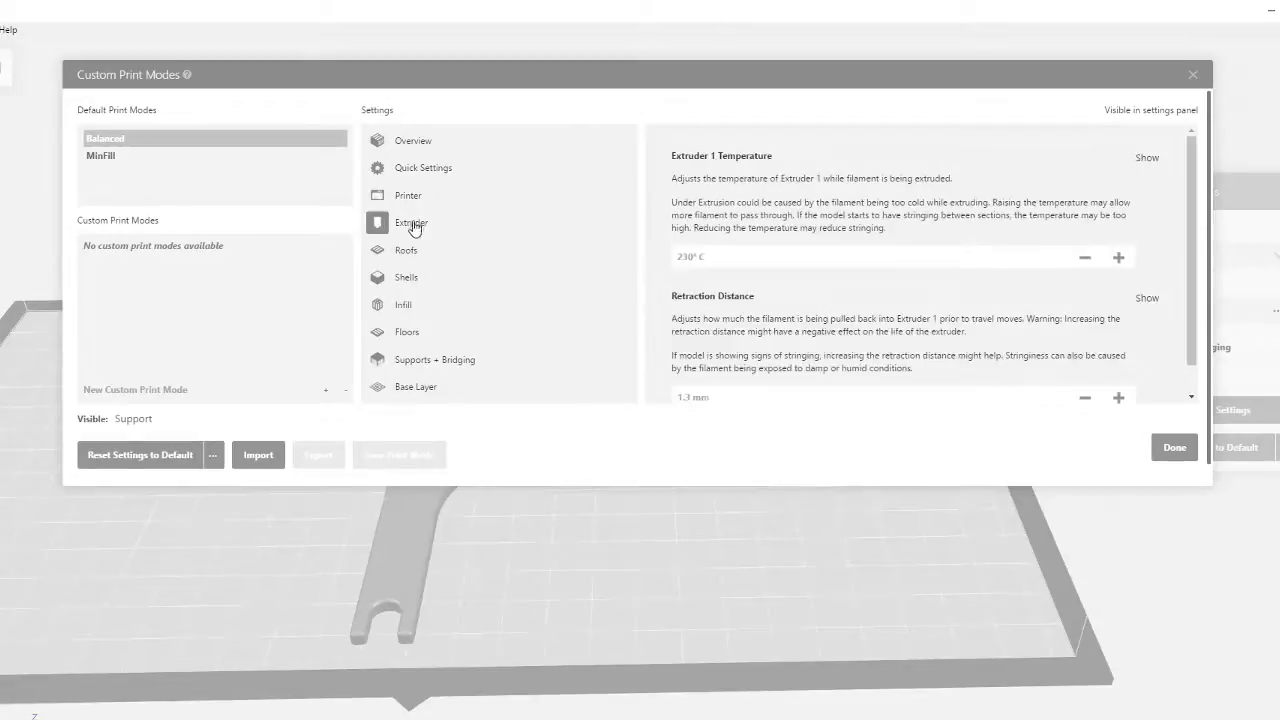
{"action": "left_click", "coordinate": [409, 253]}
{"action": "left_click", "coordinate": [409, 284]}
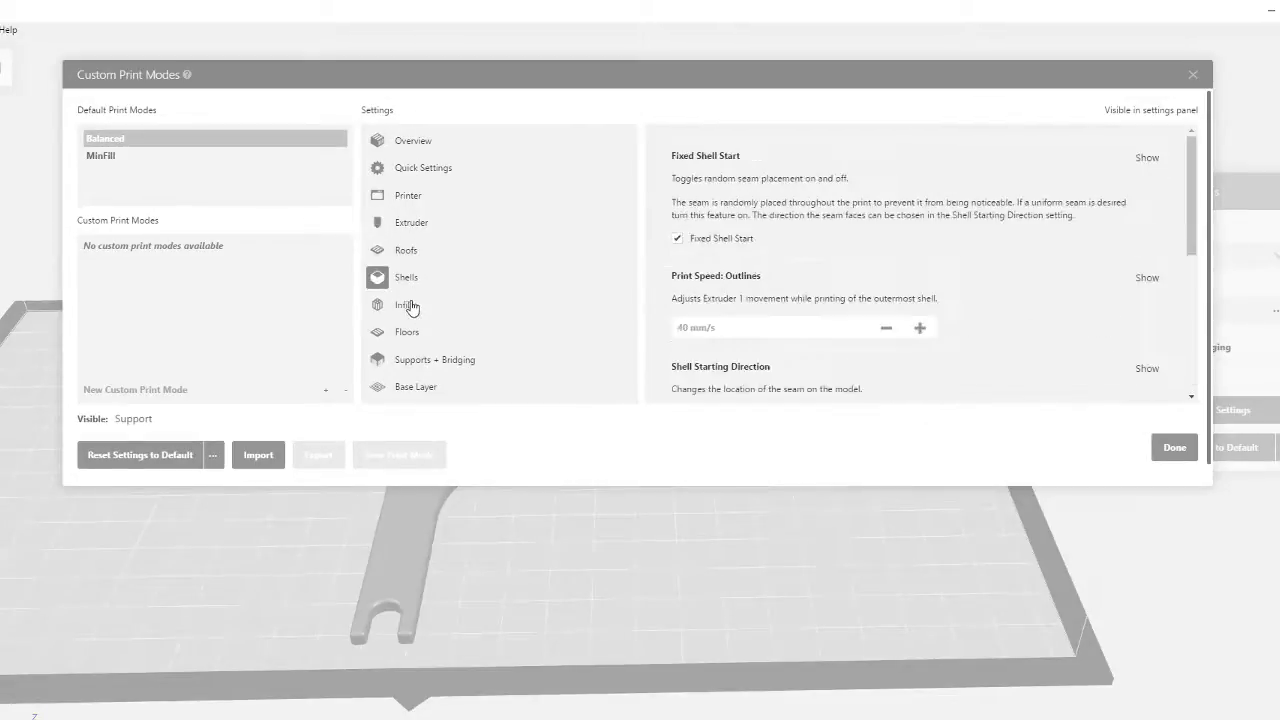
{"action": "left_click", "coordinate": [407, 306]}
{"action": "left_click", "coordinate": [407, 331]}
{"action": "left_click", "coordinate": [420, 360]}
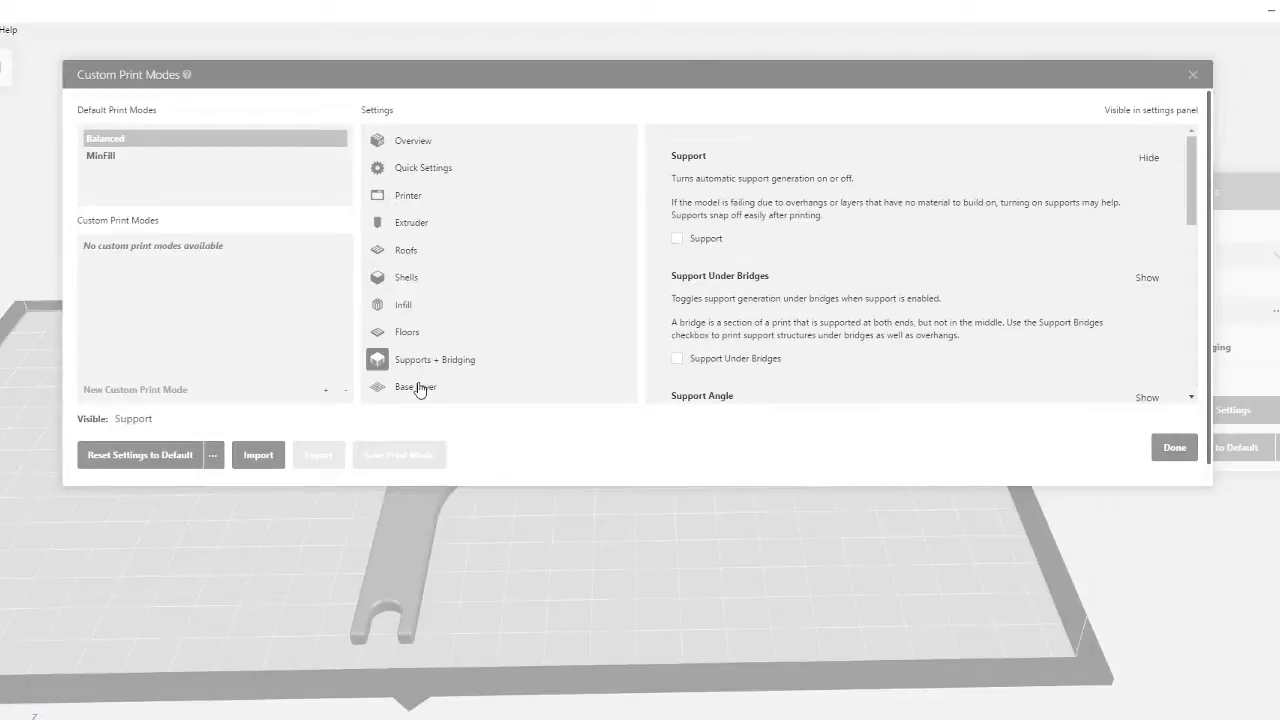
{"action": "left_click", "coordinate": [418, 387]}
{"action": "left_click", "coordinate": [1173, 450]}
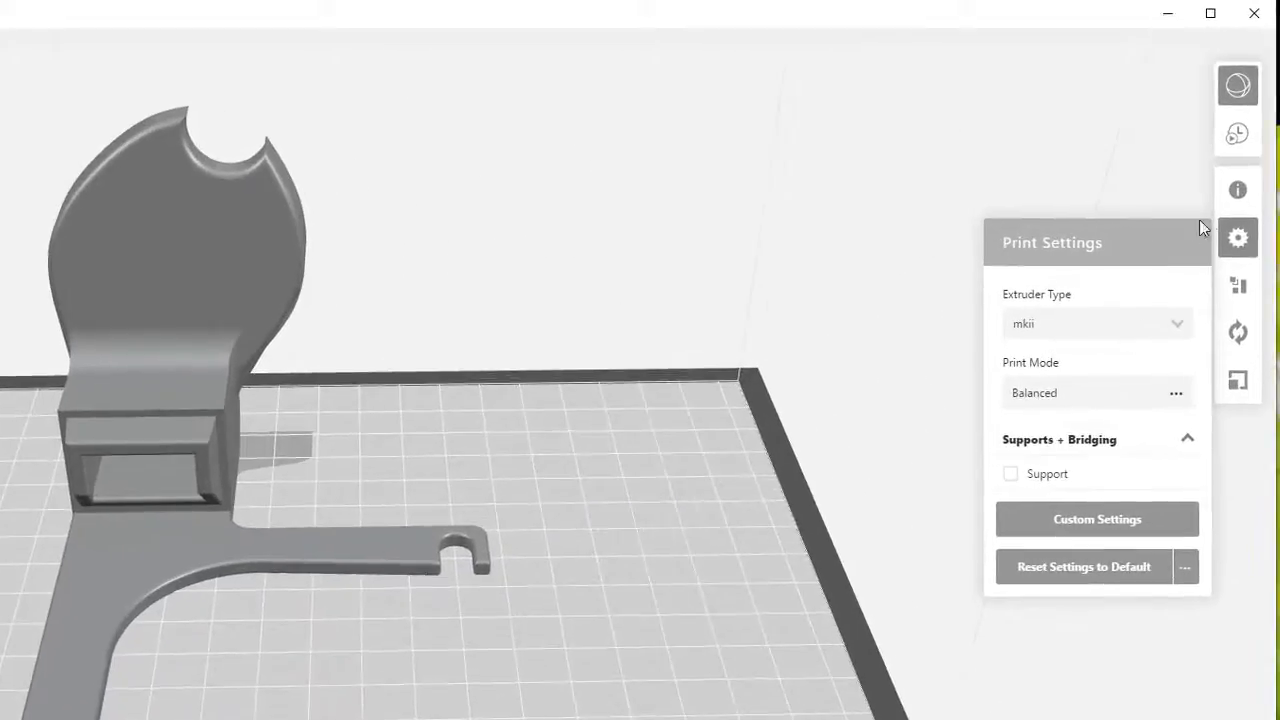
Enable Support for the print after examining the fan duct's overhanging nozzle opening
{"action": "left_click", "coordinate": [1010, 477]}
{"action": "scroll", "coordinate": [202, 497], "scroll_direction": "up", "scroll_amount": 2}
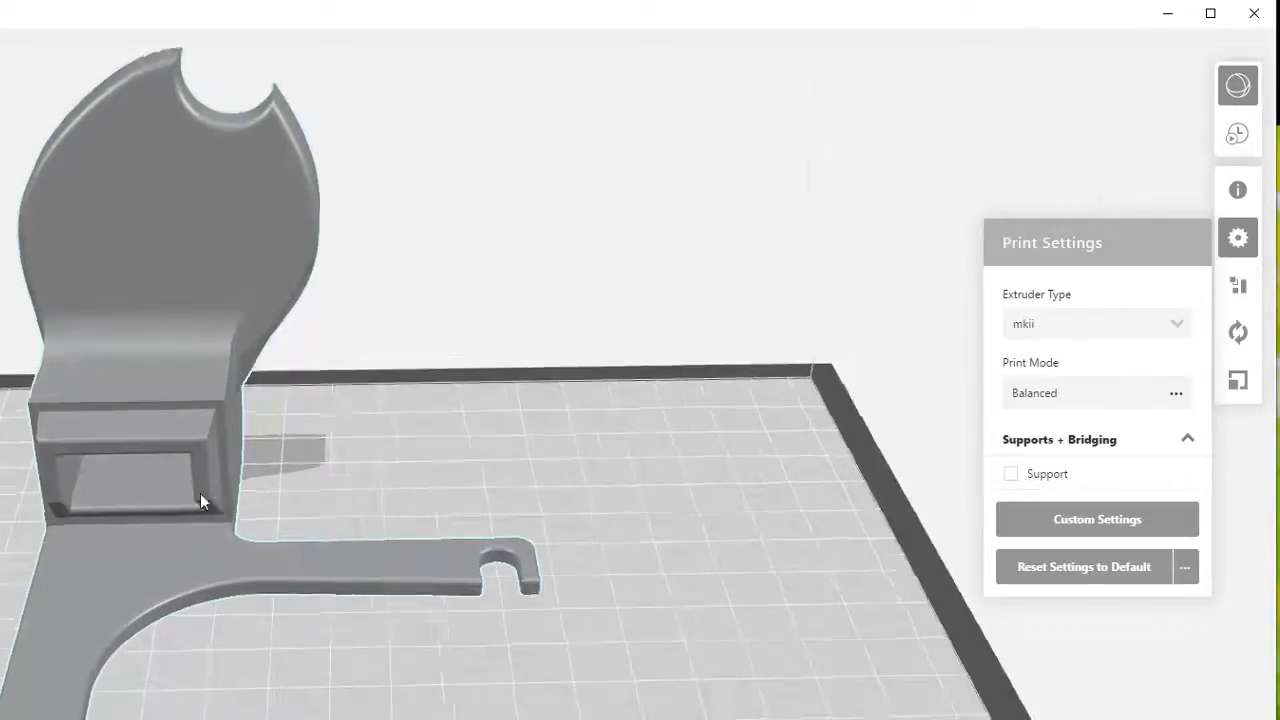
{"action": "right_click_drag", "start_coordinate": [200, 493], "coordinate": [205, 445]}
{"action": "right_click_drag", "start_coordinate": [69, 568], "coordinate": [172, 544]}
{"action": "right_click_drag", "start_coordinate": [297, 466], "coordinate": [314, 443]}
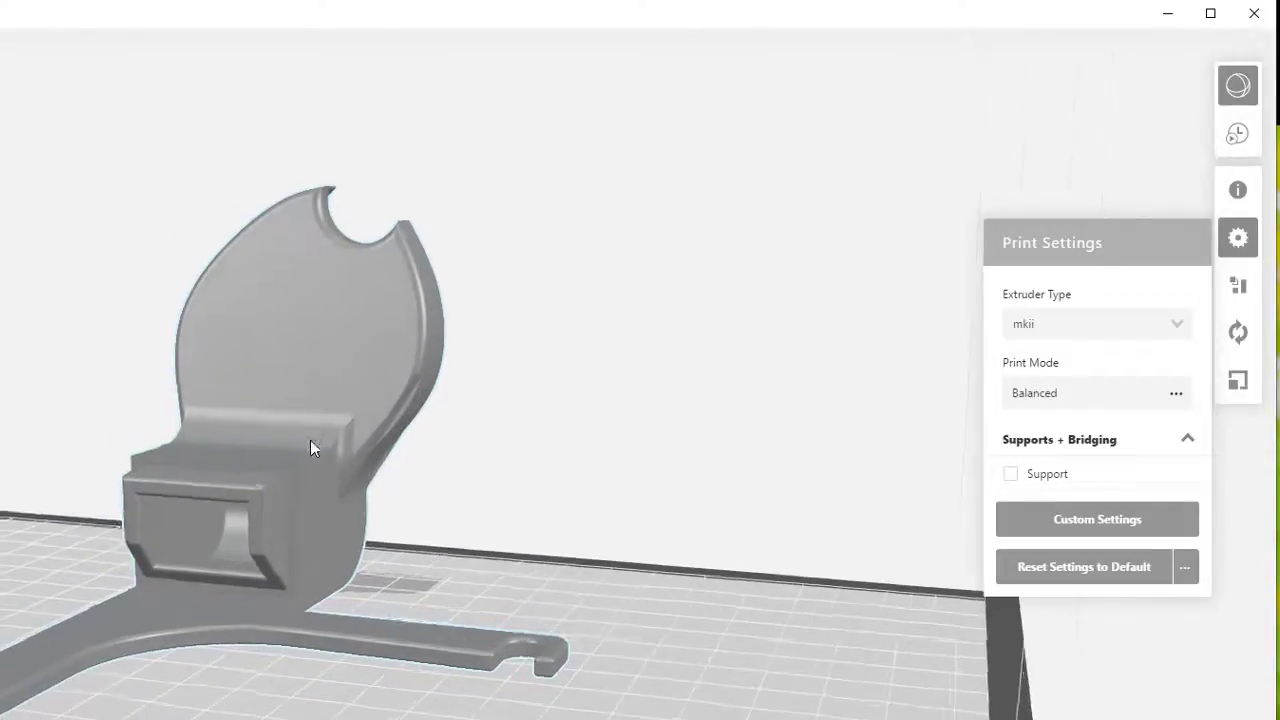
{"action": "right_click_drag", "start_coordinate": [234, 434], "coordinate": [113, 550]}
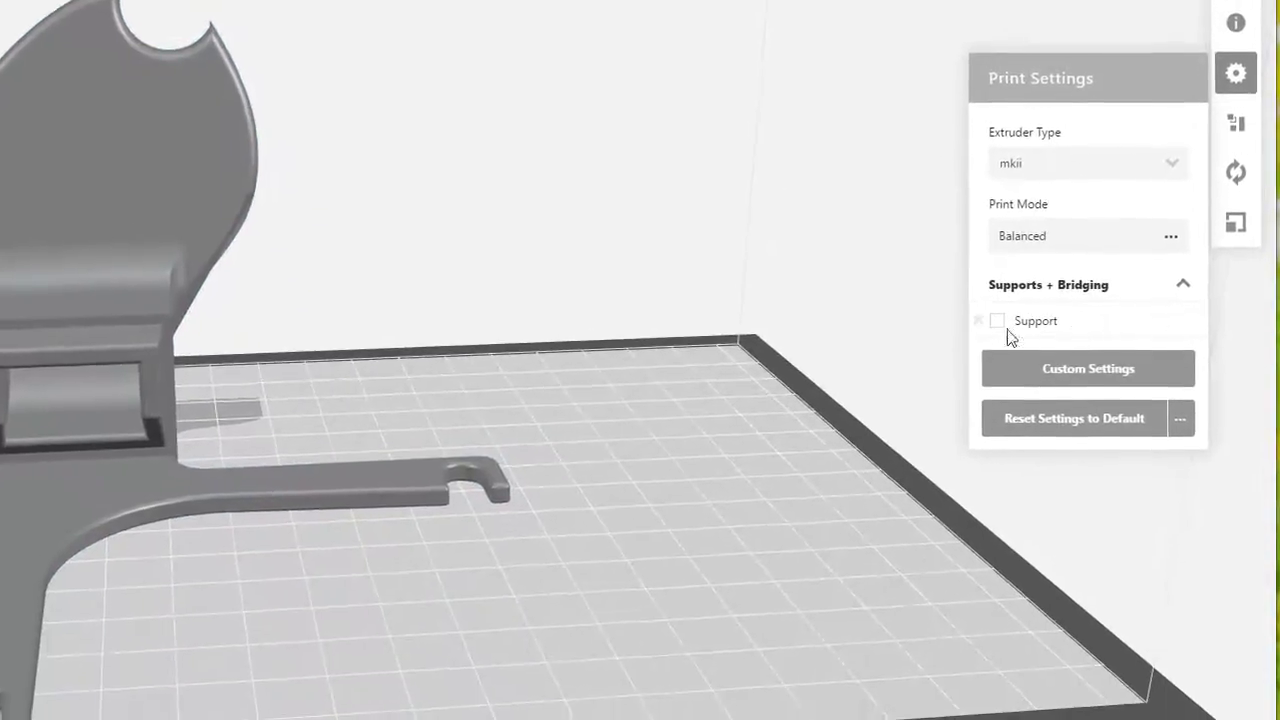
{"action": "left_click", "coordinate": [998, 321]}
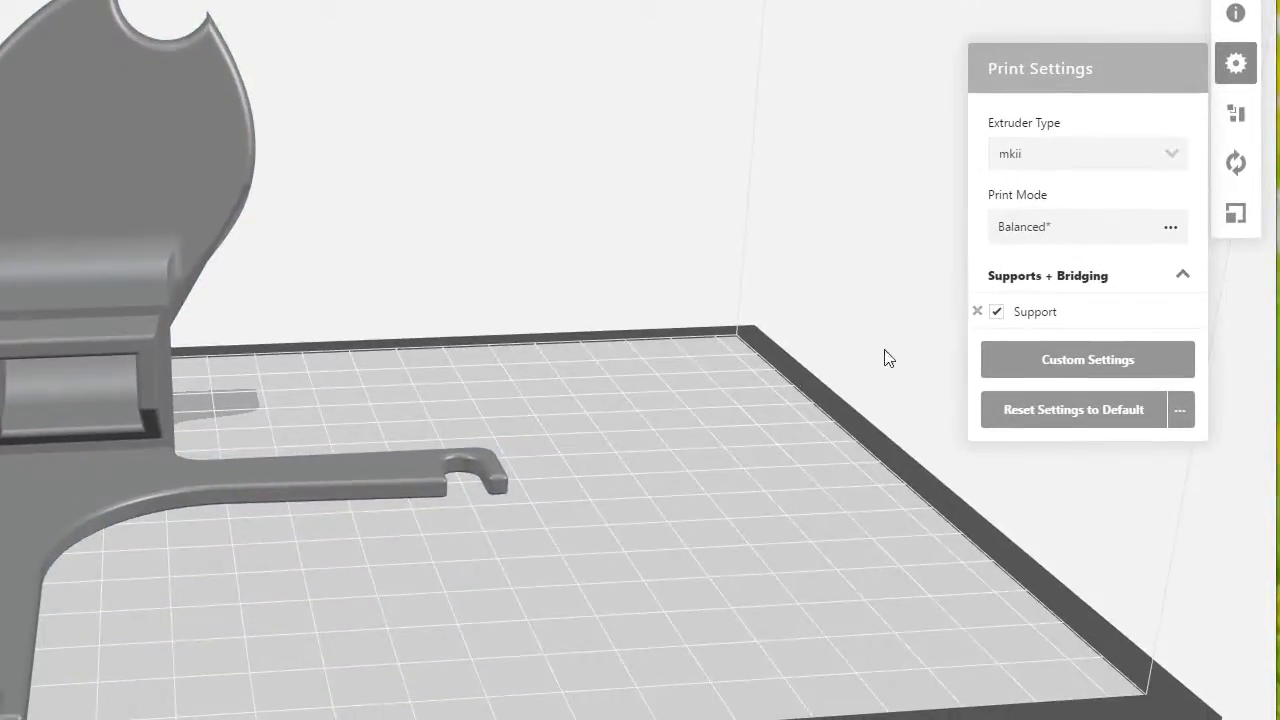
{"action": "right_click_drag", "start_coordinate": [886, 352], "coordinate": [578, 385]}
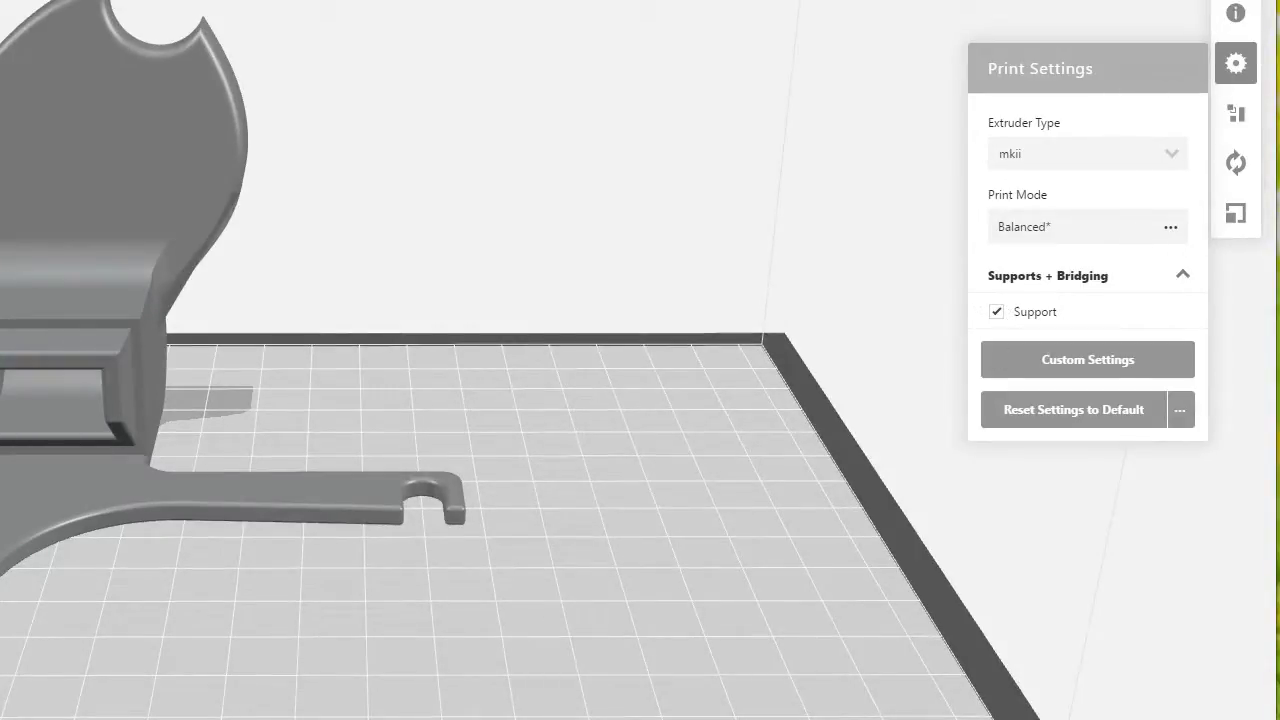
Check the fan duct's model info and generate the print preview with its estimates
{"action": "left_click", "coordinate": [1236, 63]}
{"action": "left_click", "coordinate": [1236, 12]}
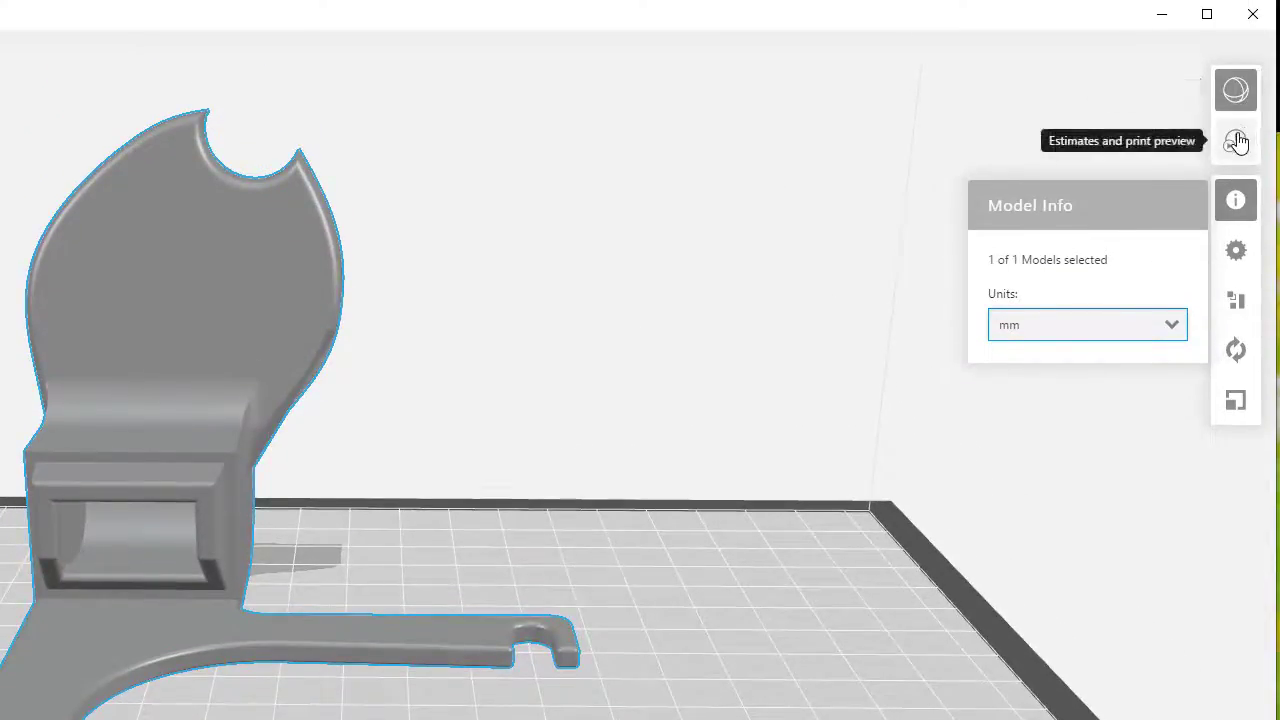
{"action": "left_click", "coordinate": [1237, 143]}
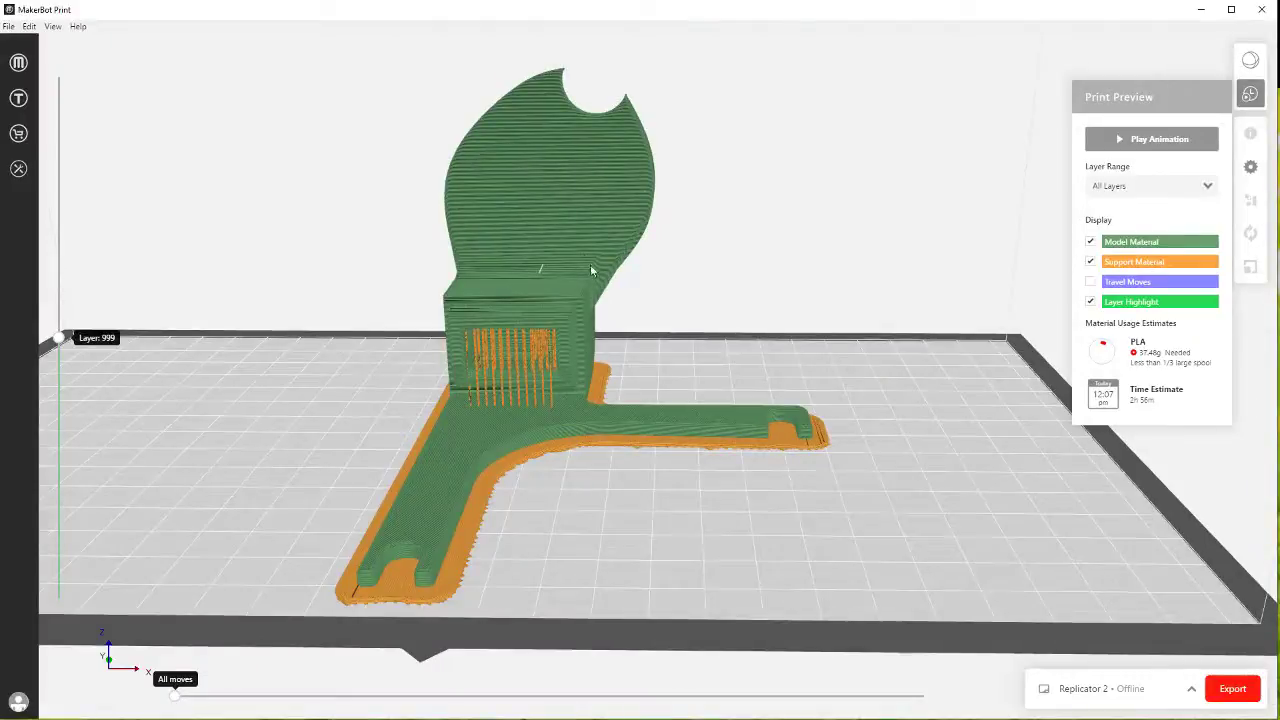
{"action": "scroll", "coordinate": [590, 268], "scroll_direction": "down", "scroll_amount": 2}
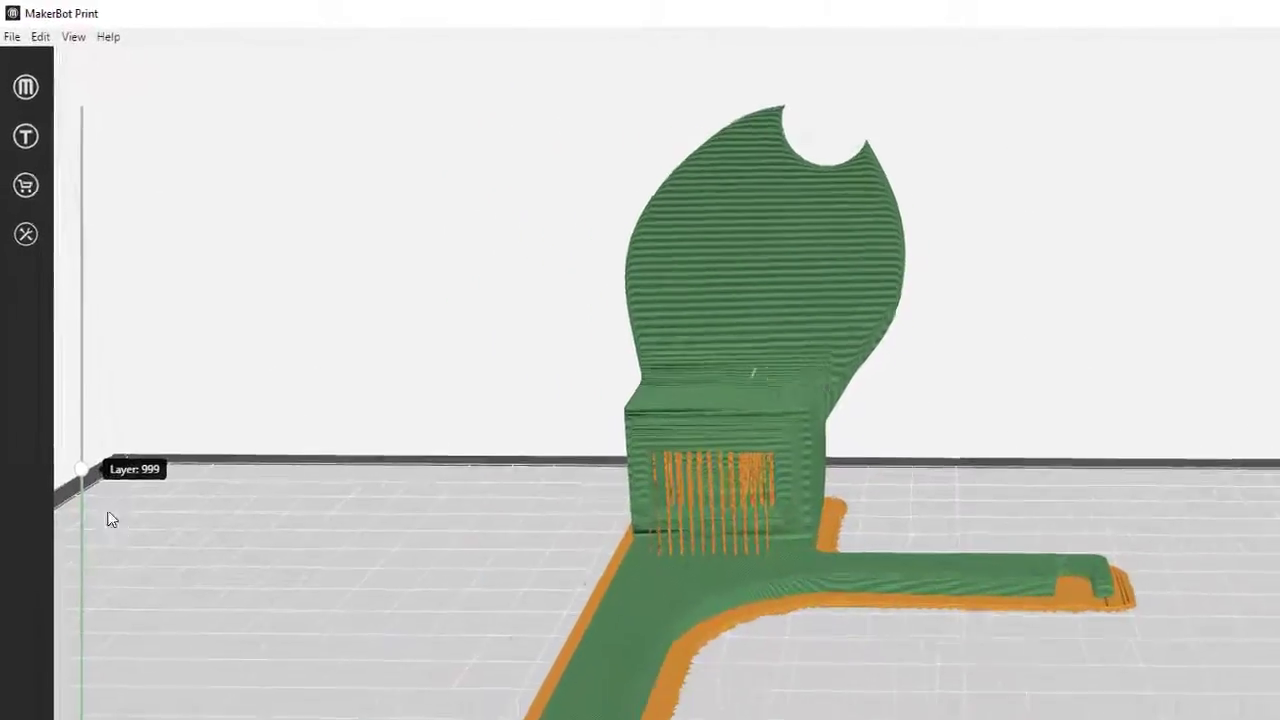
Restrict the preview's layer range to Up to Layer and show the fan duct's toolpaths up to layer 1336
{"action": "left_click_drag", "start_coordinate": [78, 466], "coordinate": [92, 421]}
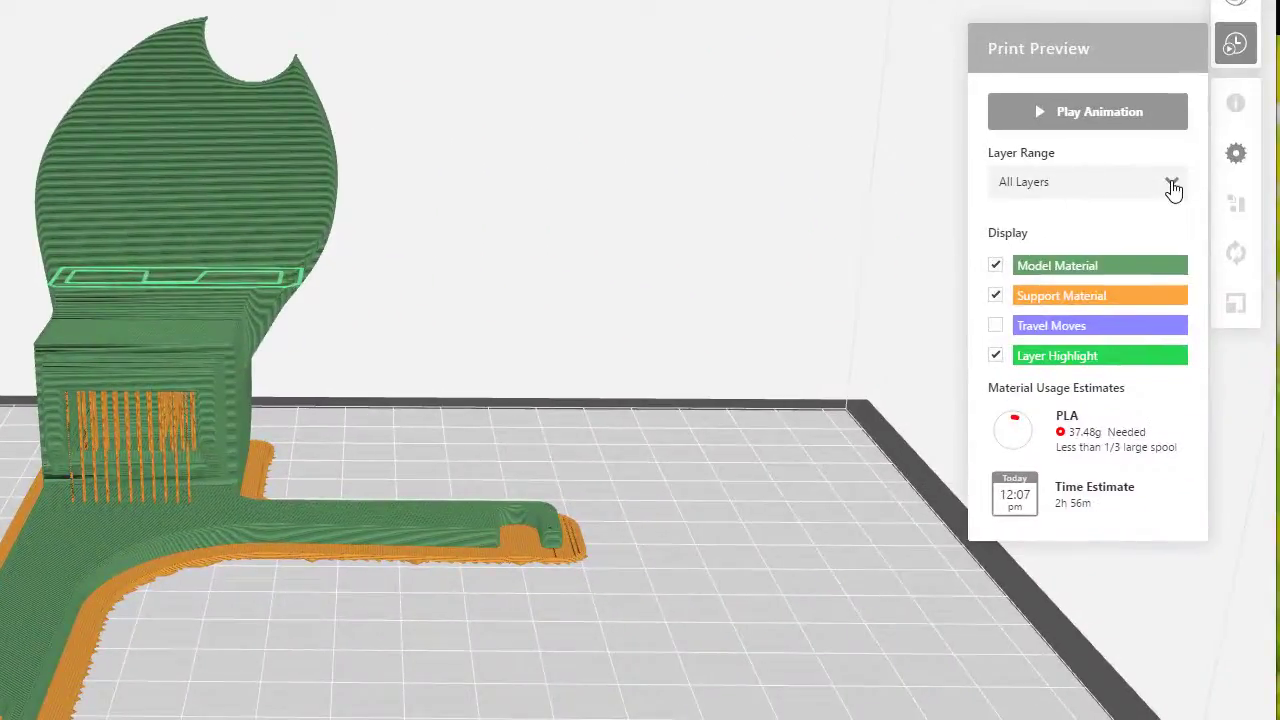
{"action": "left_click", "coordinate": [1171, 185]}
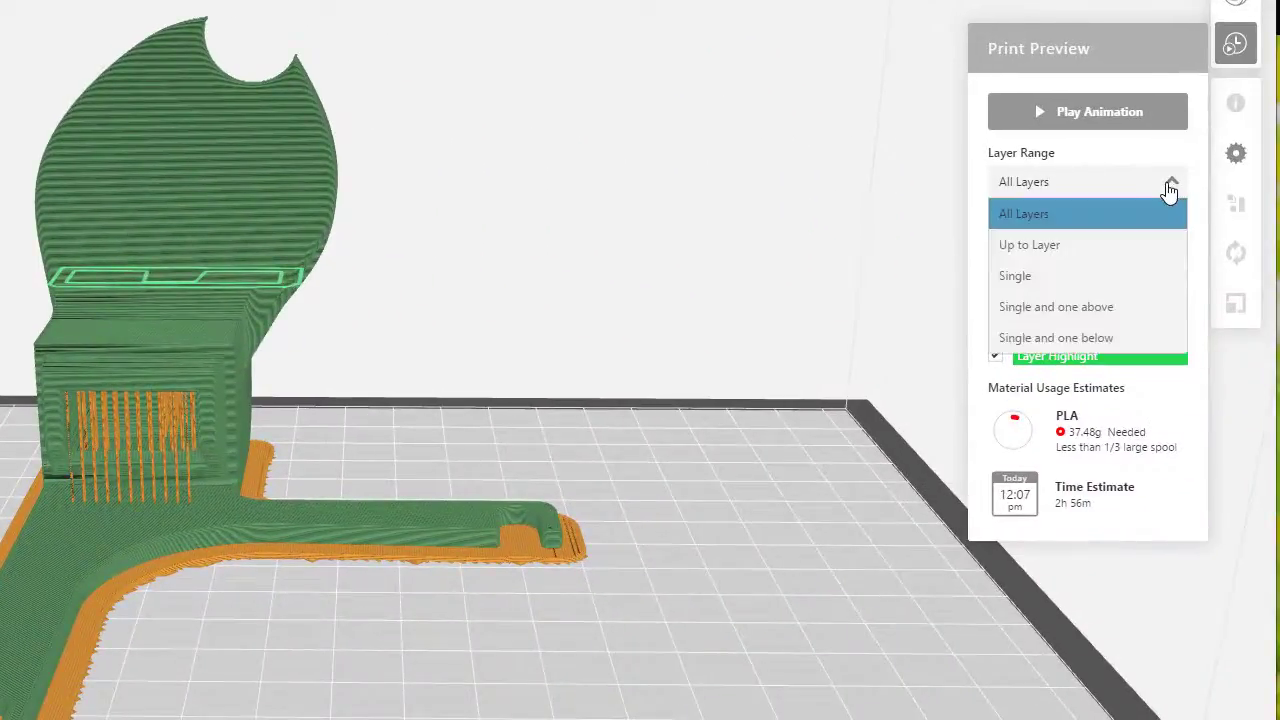
{"action": "left_click", "coordinate": [1068, 246]}
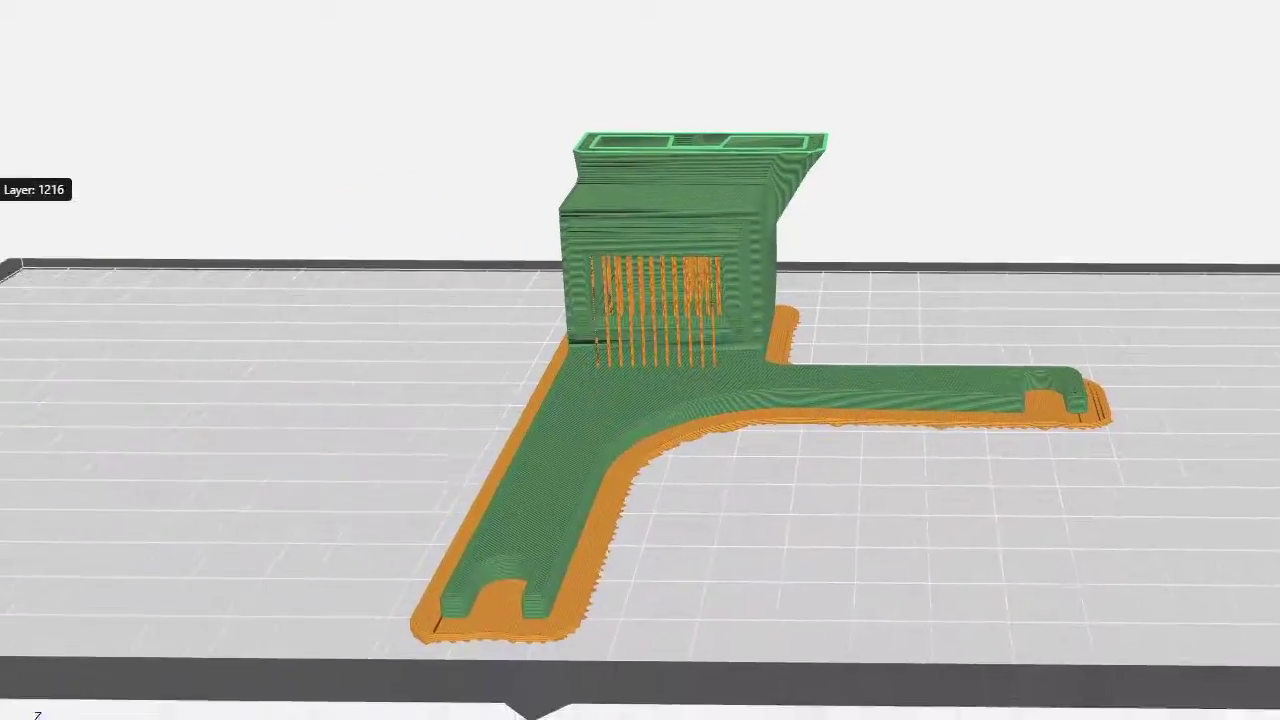
{"action": "left_click_drag", "start_coordinate": [88, 160], "coordinate": [40, 249]}
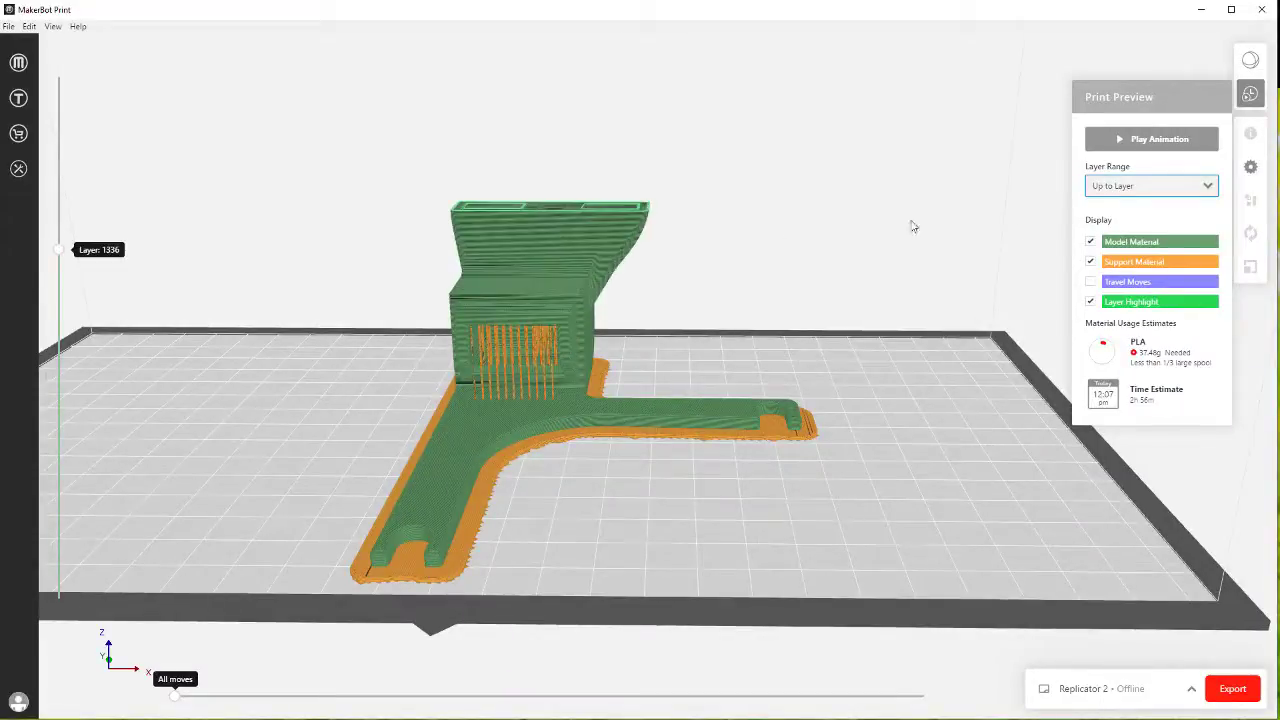
Compare the preview with support material, model material and layer highlight each hidden and restored, and return to the solid model view
{"action": "left_click", "coordinate": [1090, 261]}
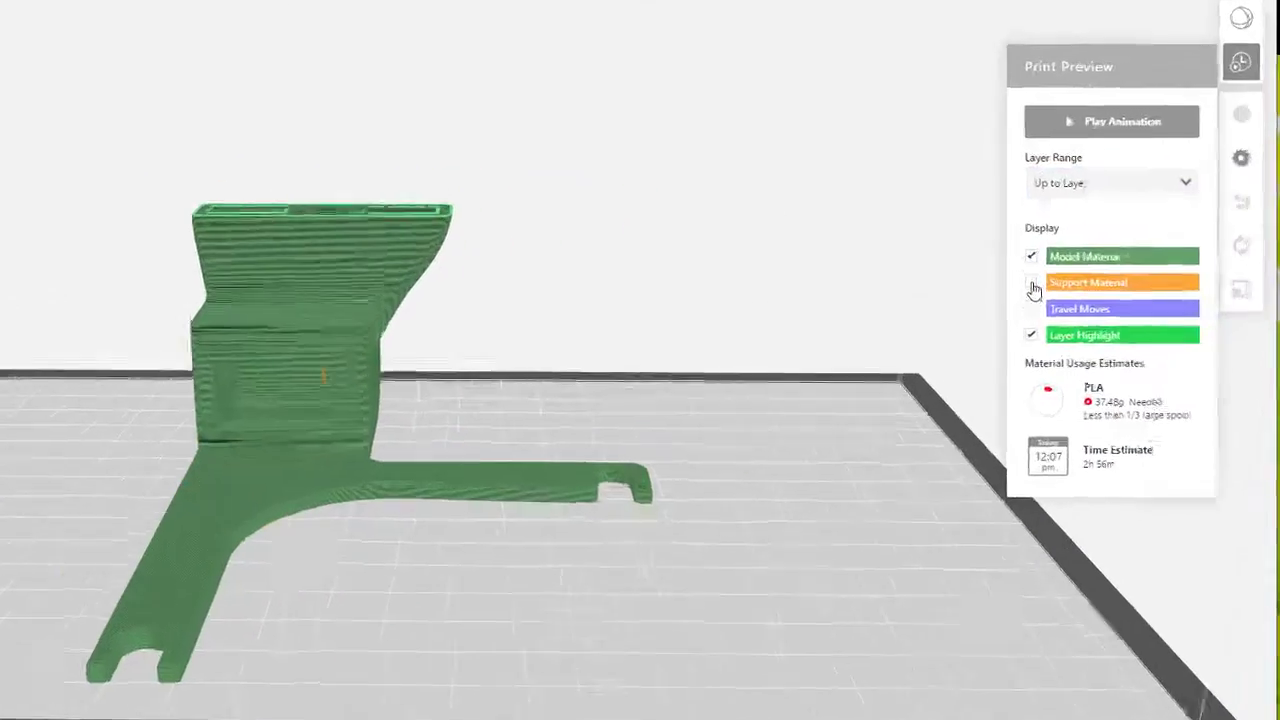
{"action": "left_click", "coordinate": [1090, 261]}
{"action": "left_click", "coordinate": [995, 268]}
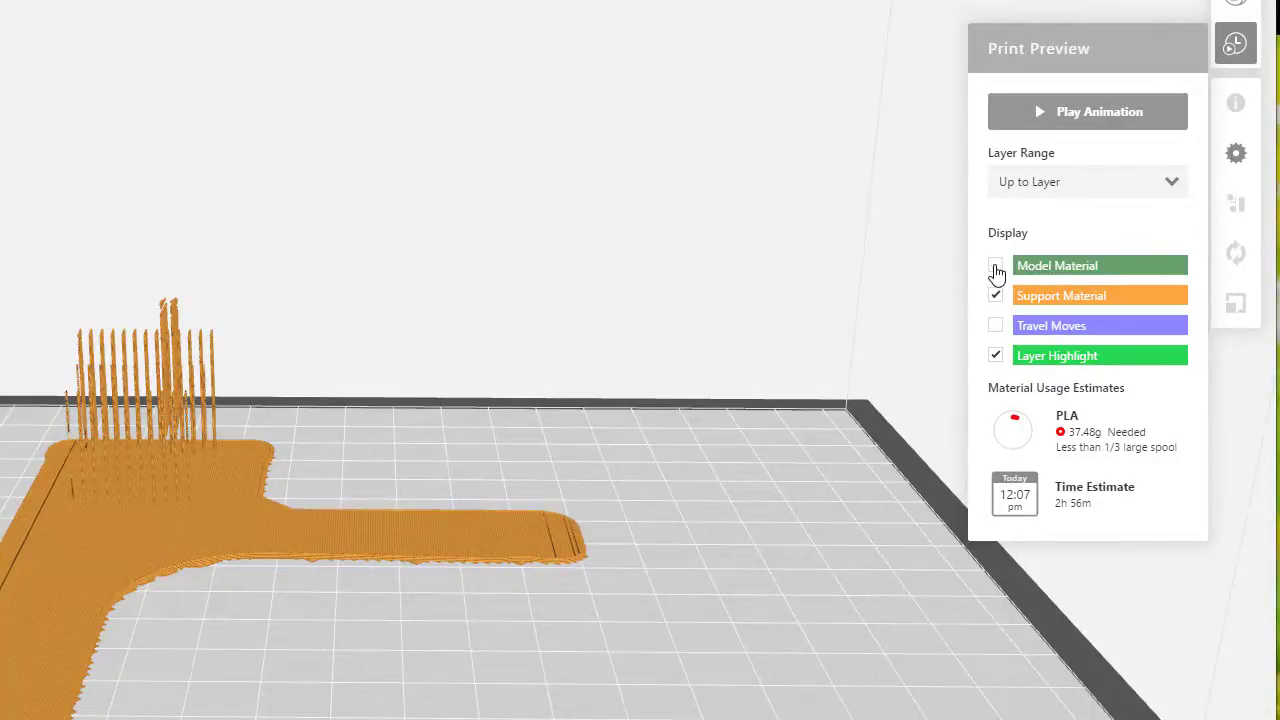
{"action": "left_click", "coordinate": [995, 266]}
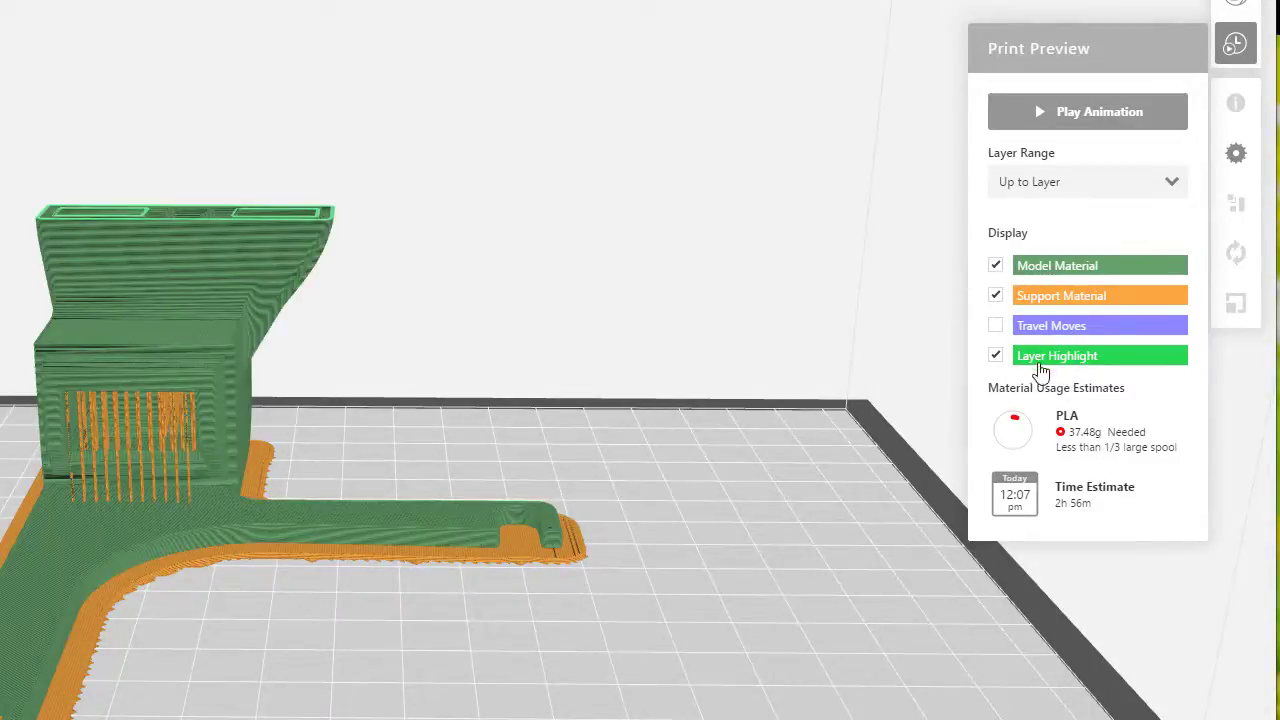
{"action": "left_click", "coordinate": [996, 358]}
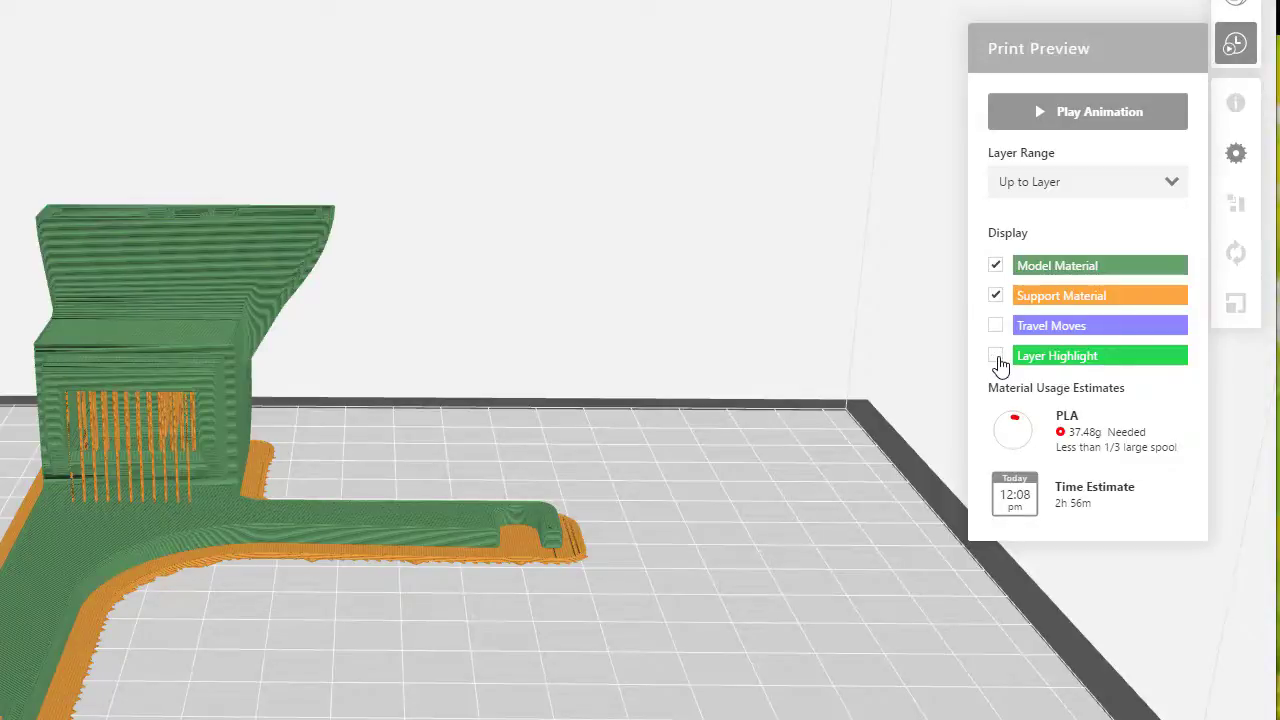
{"action": "left_click", "coordinate": [996, 358]}
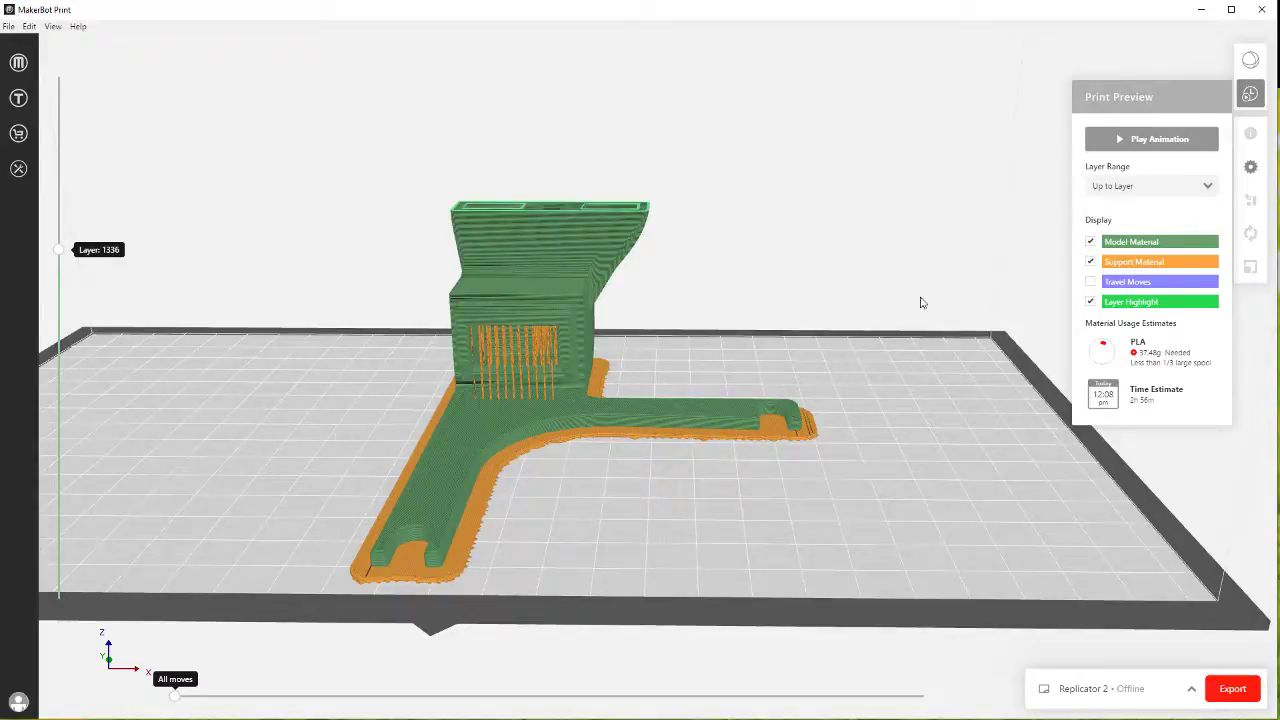
{"action": "left_click", "coordinate": [1250, 93]}
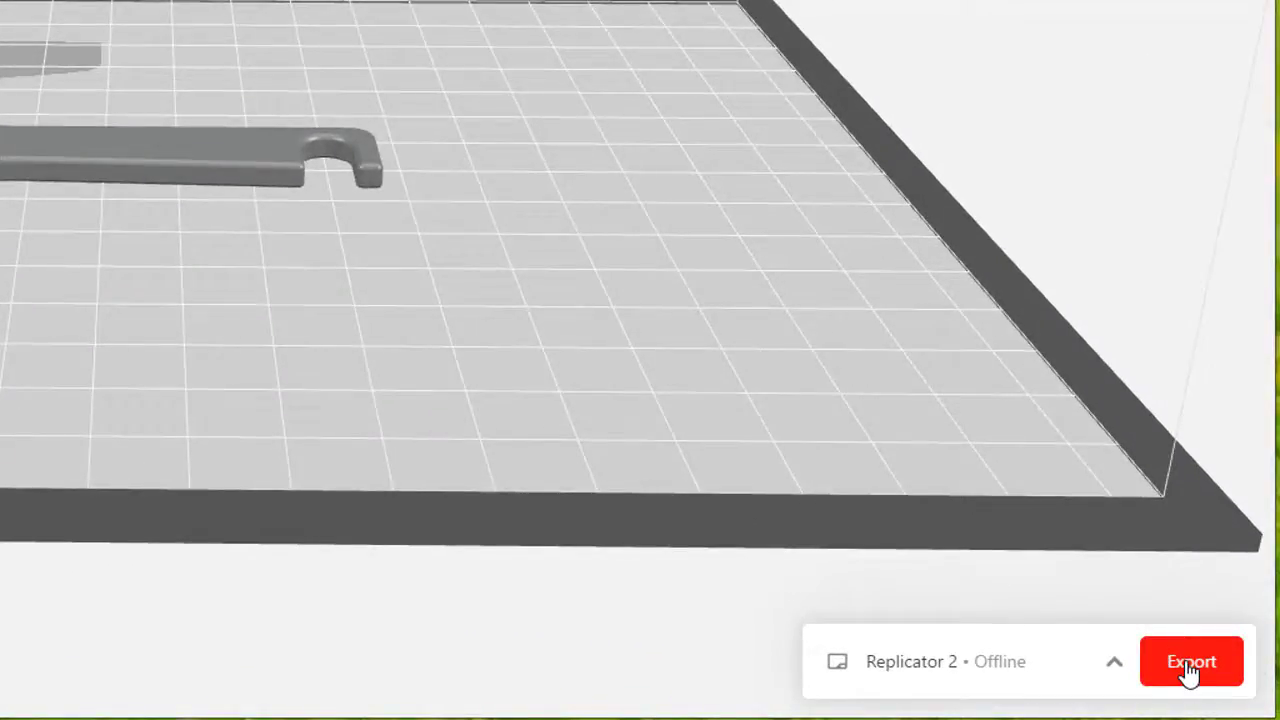
Review exporting the print in Earlier Makerbot format (*.x3g) to the removable disk, and cancel without saving
{"action": "left_click", "coordinate": [1190, 665]}
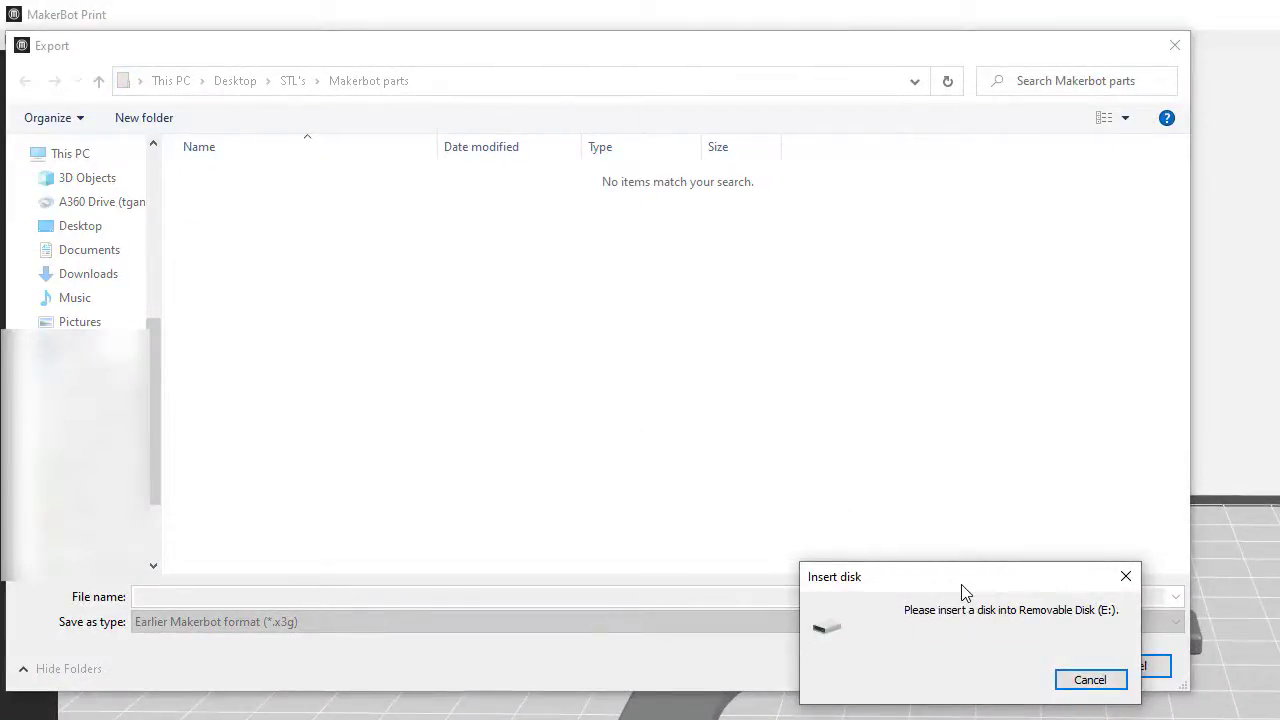
{"action": "left_click", "coordinate": [1104, 681]}
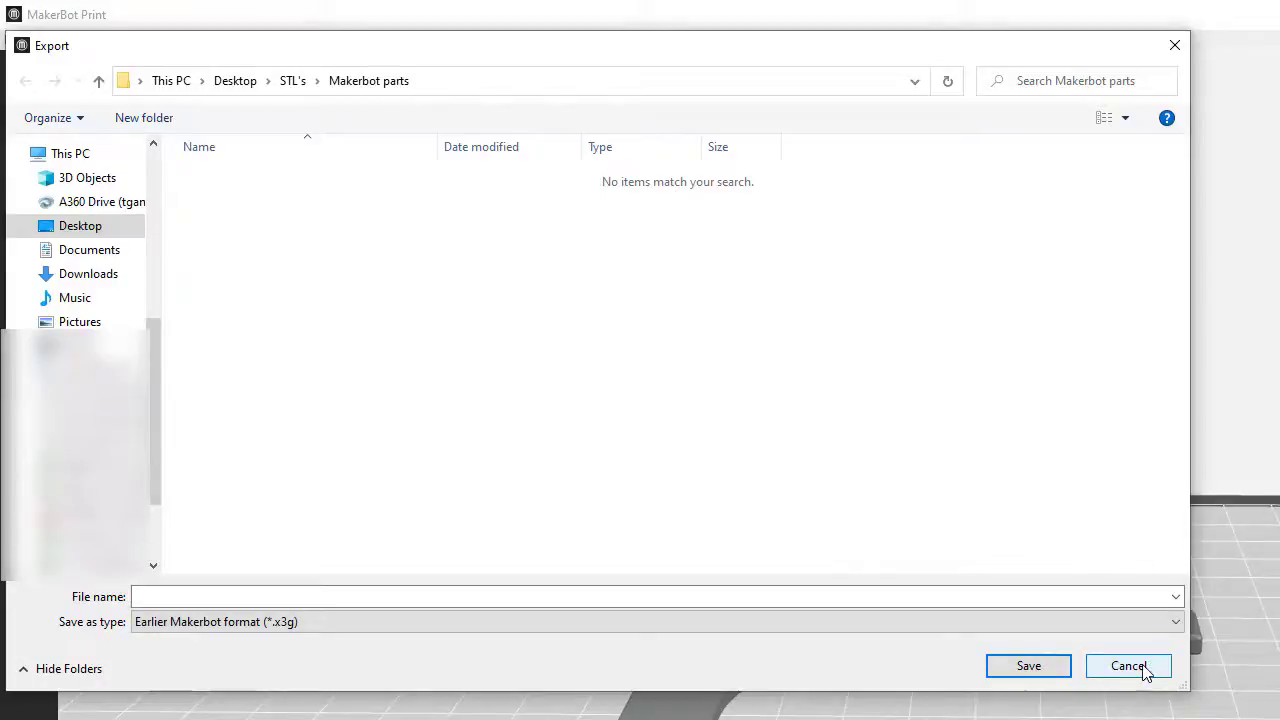
{"action": "left_click", "coordinate": [1150, 668]}
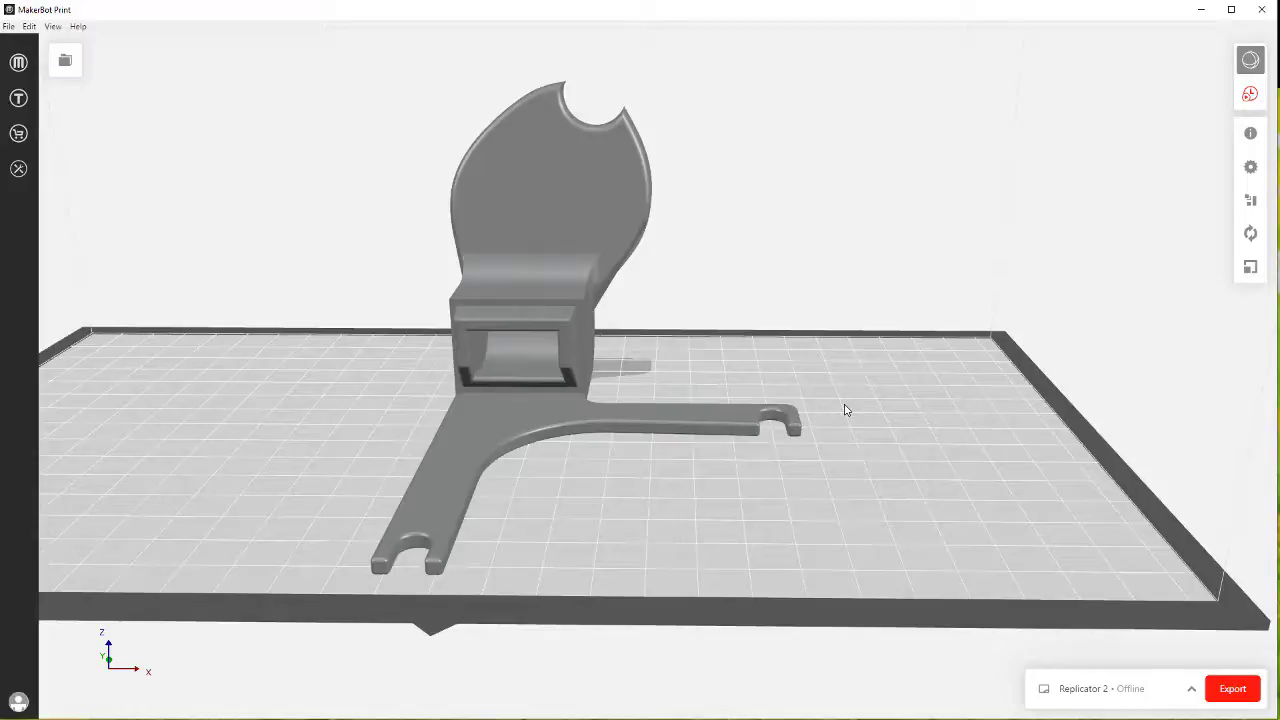
{"action": "left_click", "coordinate": [1238, 692]}
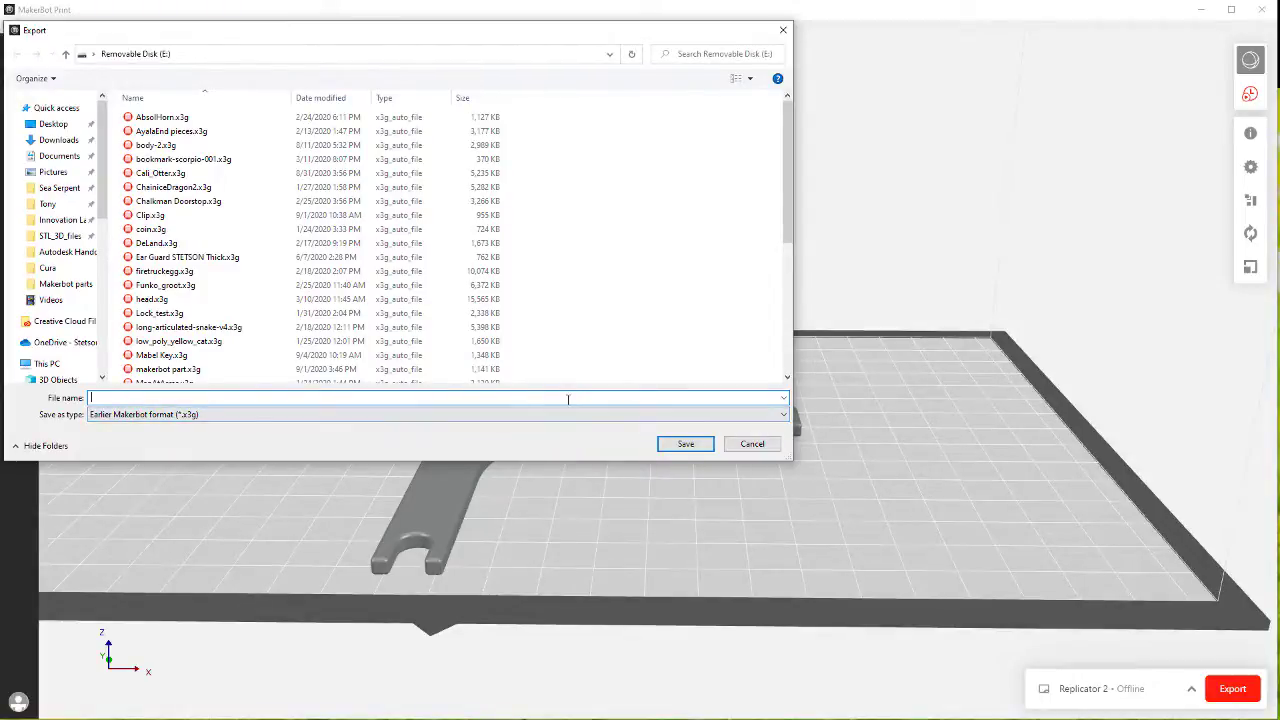
{"action": "left_click", "coordinate": [762, 445]}
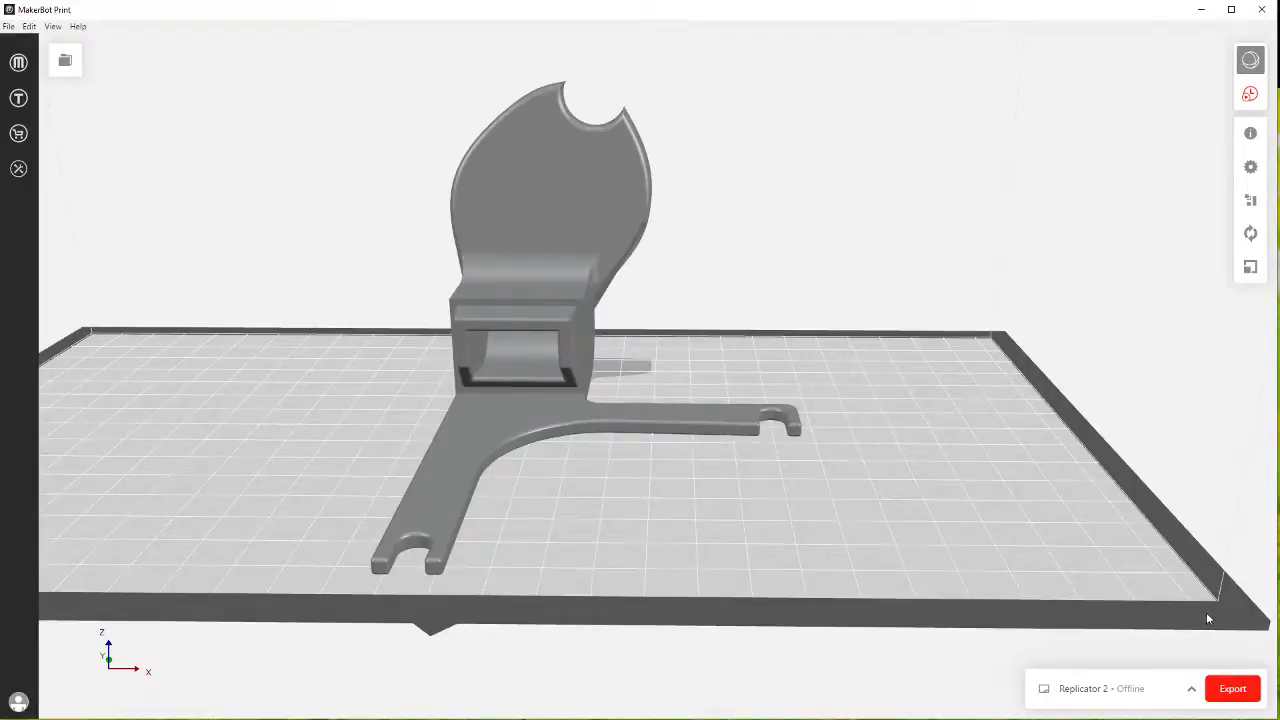